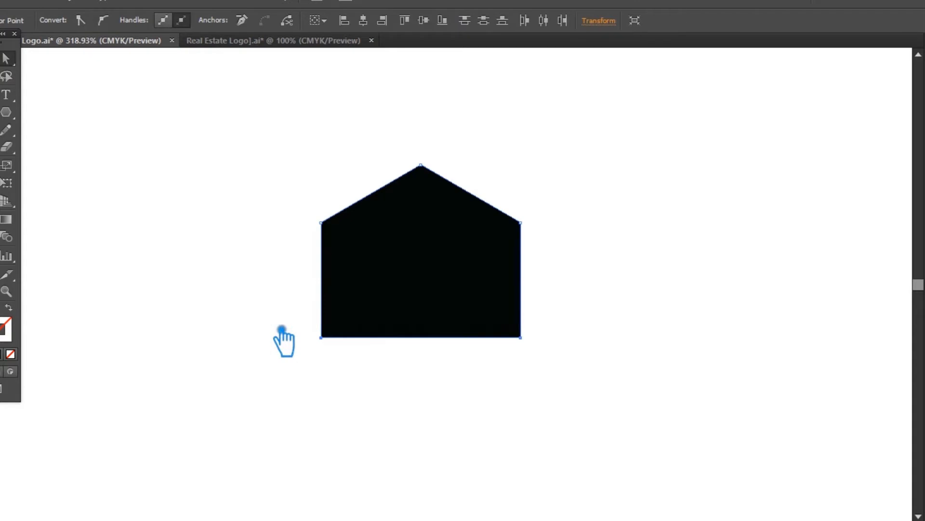
key("Down")
key("Down")
key("Down")
key("Down")
key("Down")
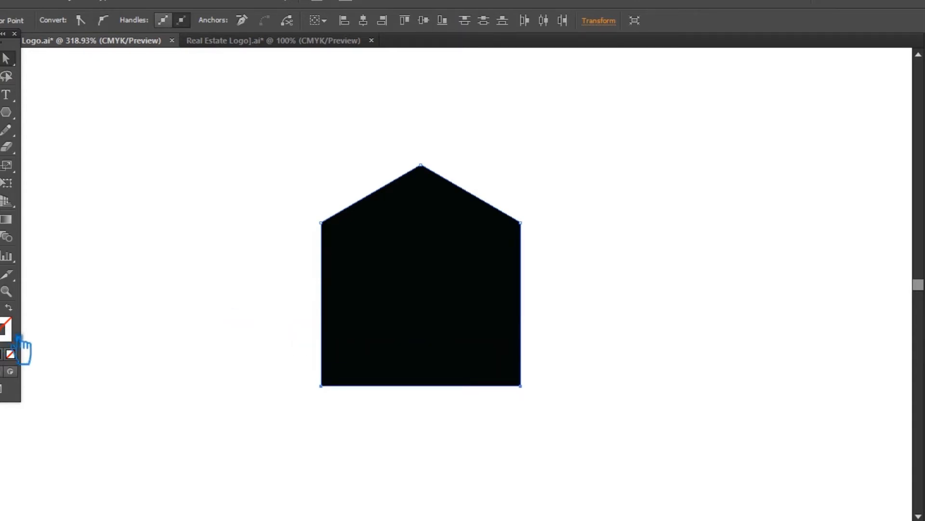
Swap the house shape's fill and stroke to make it an unfilled black outline, and set the stroke weight to 10 pt.
left_click(8, 307)
left_click(6, 333)
left_click(1, 59)
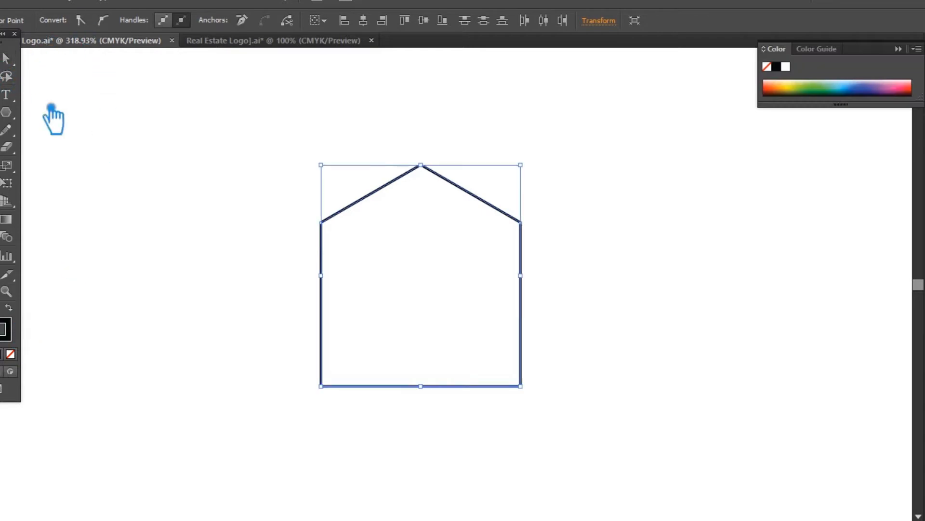
left_click(104, 137)
left_click(371, 209)
scroll(150, 23, "up", 12)
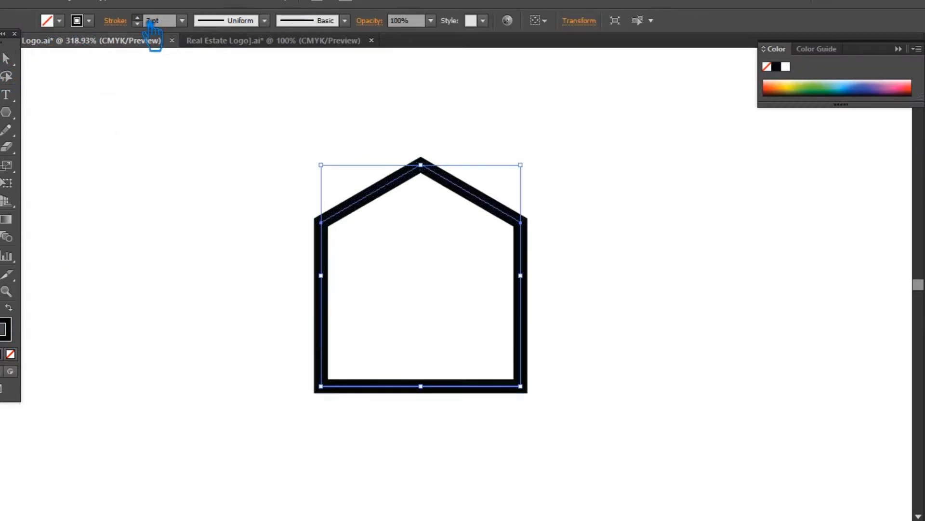
scroll(151, 34, "down", 2)
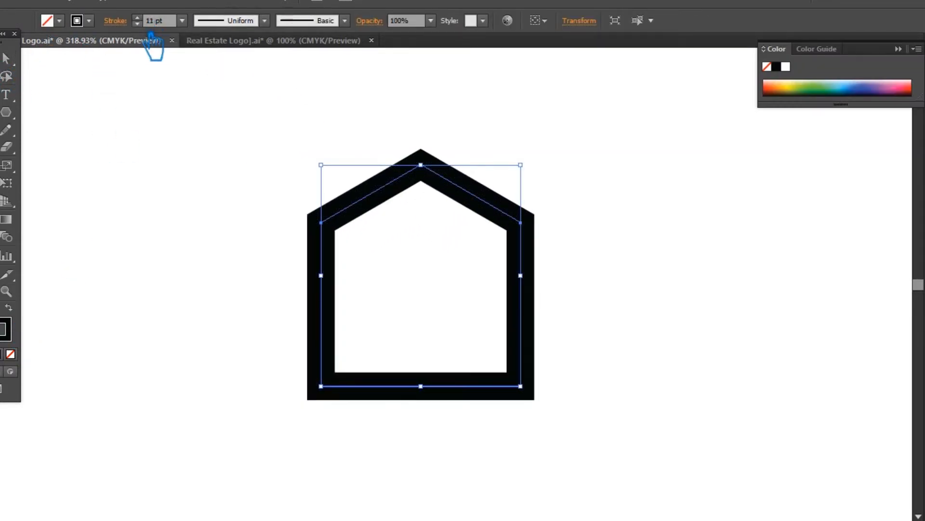
scroll(153, 47, "down", 1)
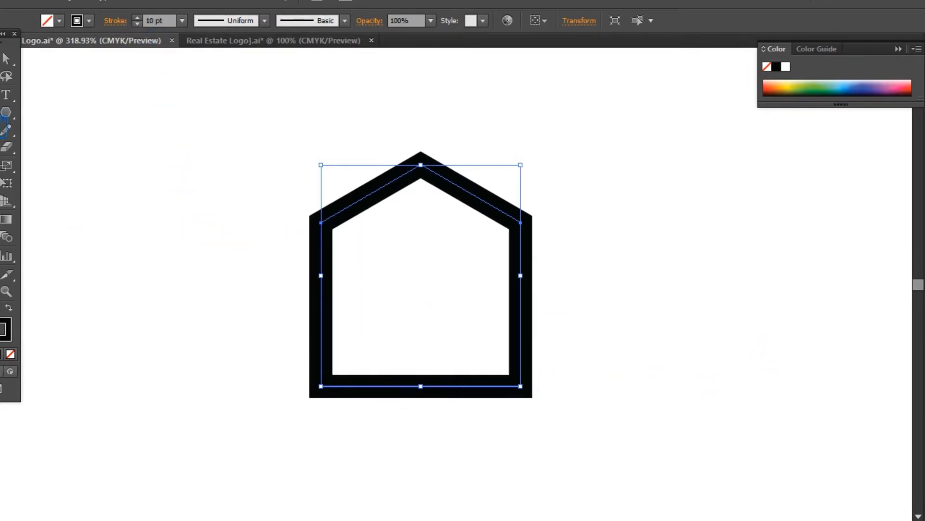
Delete the bottom segment of the house outline so that only the roof and walls remain.
left_click(7, 127)
left_click(98, 110)
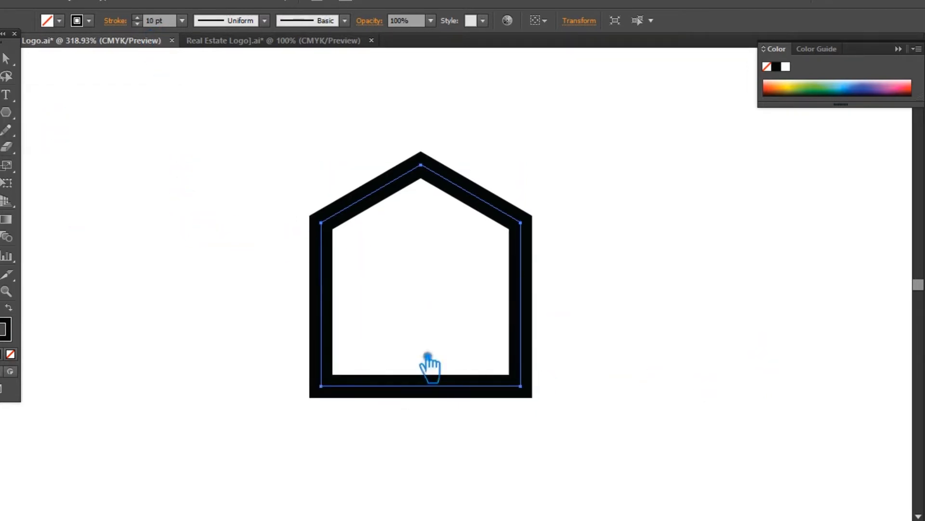
left_click(421, 386)
key("Delete")
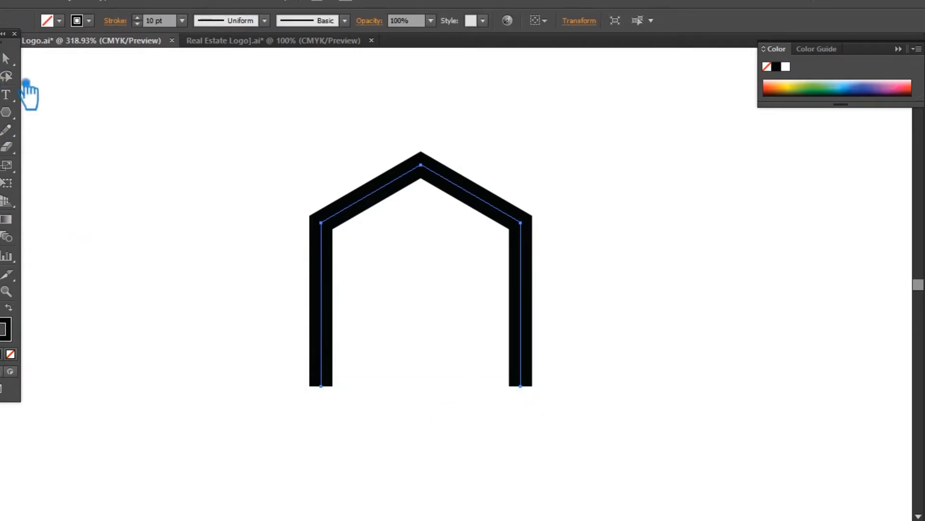
left_click(141, 142)
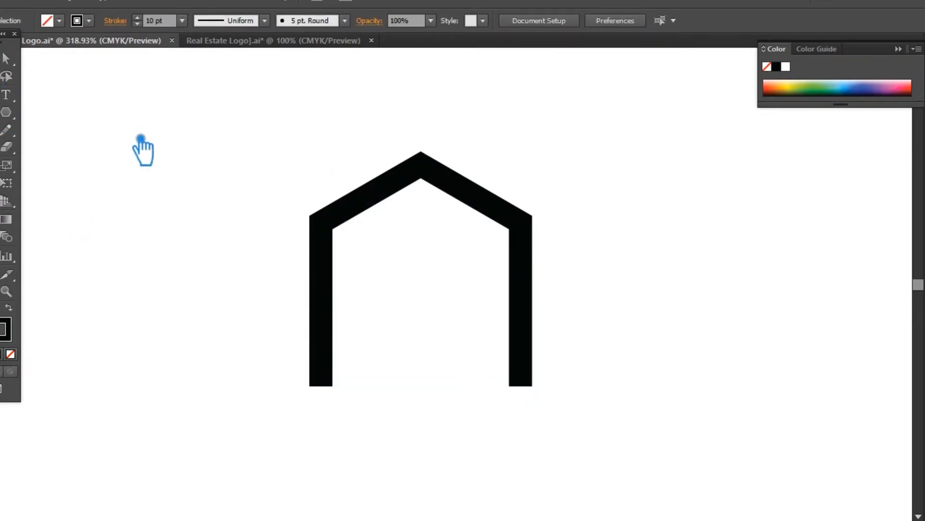
Draw a small black-filled square without a stroke, about 0.1 in wide, inside the upper part of the house.
key("shift+x")
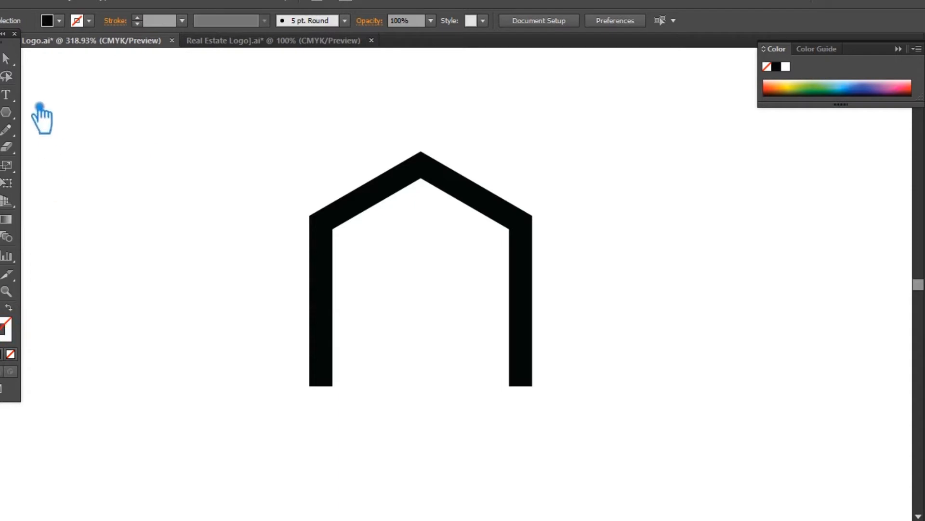
left_click(6, 112)
left_click(53, 111)
left_click_drag(386, 246, 417, 271)
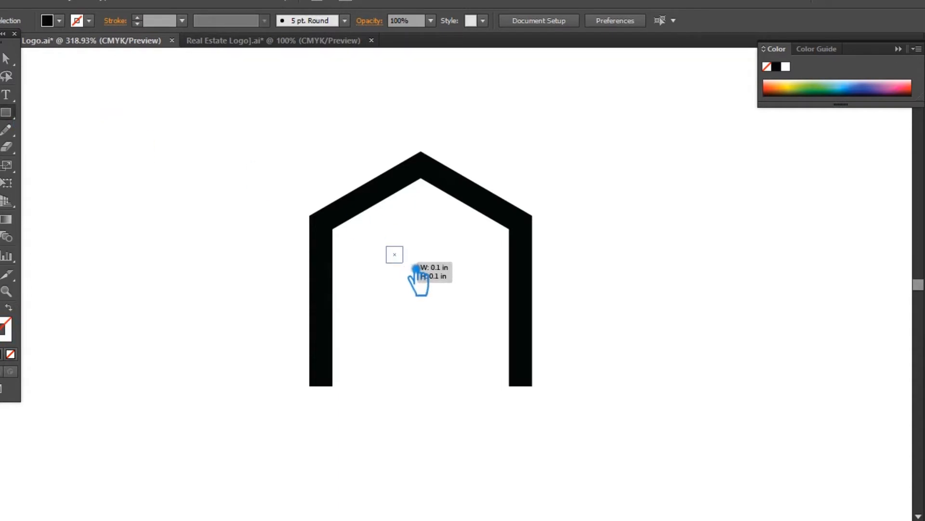
left_click_drag(417, 269, 417, 268)
left_click(413, 275)
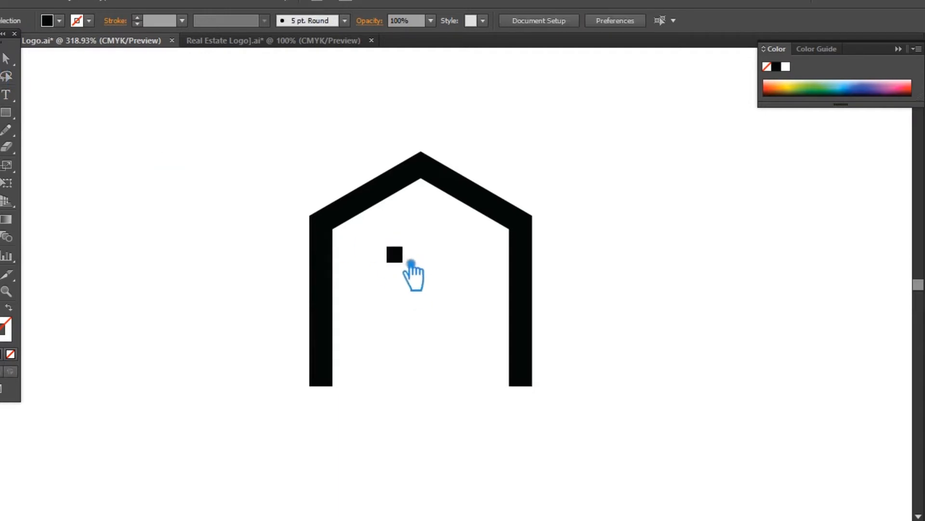
Duplicate the small square beside the first, align the two by their vertical centers, and group them.
left_click_drag(418, 264, 386, 246)
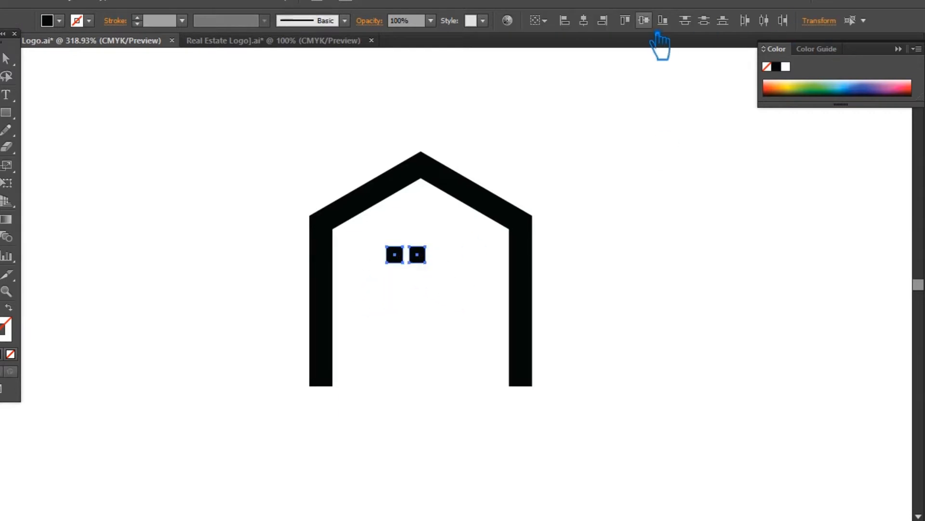
key("ctrl+g")
left_click(703, 218)
left_click(425, 262)
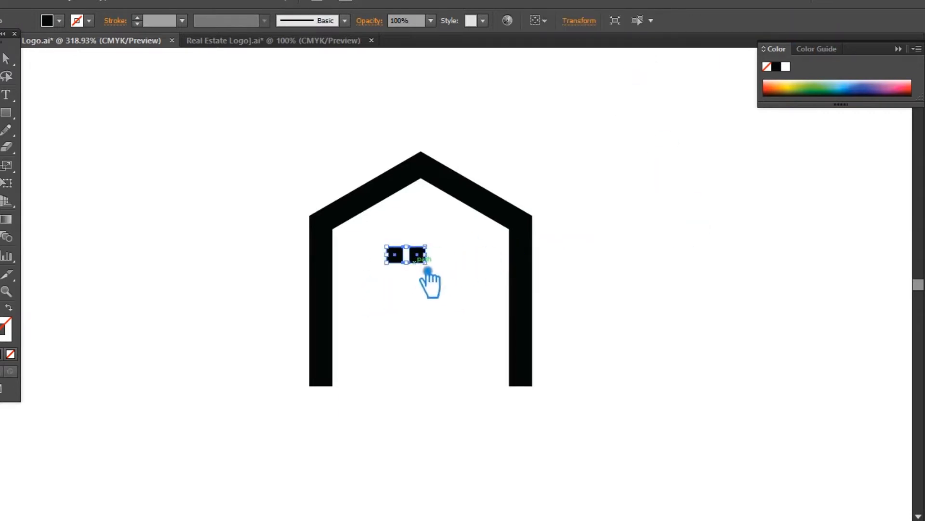
Duplicate the pair of squares directly below to form a two-by-two window with even gaps.
left_click(459, 297)
left_click_drag(423, 261, 429, 285)
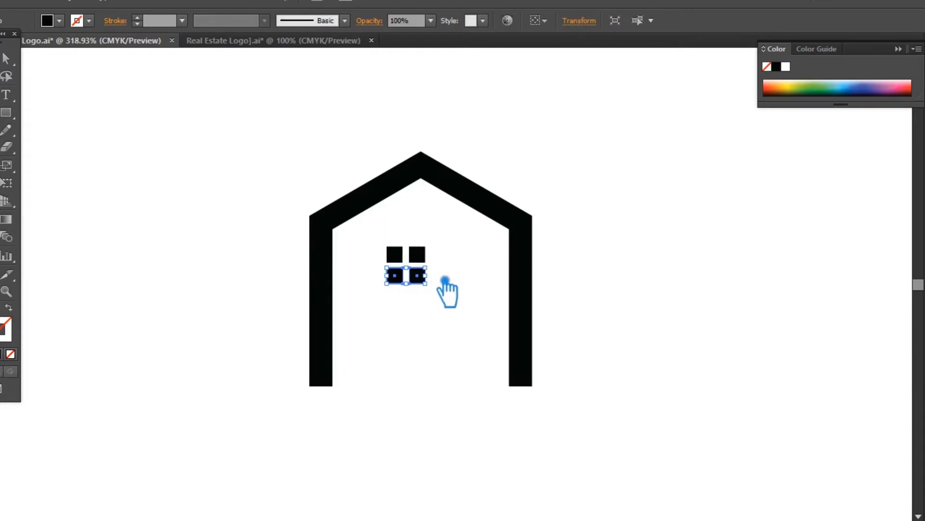
left_click(467, 291)
left_click(396, 250)
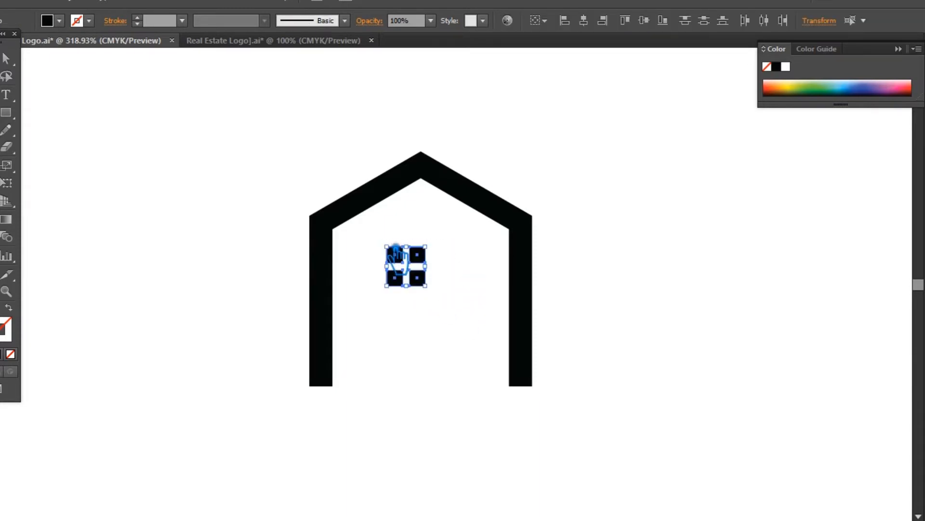
Move the four-pane window so that it is centered horizontally inside the house.
left_click(478, 273)
left_click_drag(421, 260, 440, 288)
left_click(421, 299)
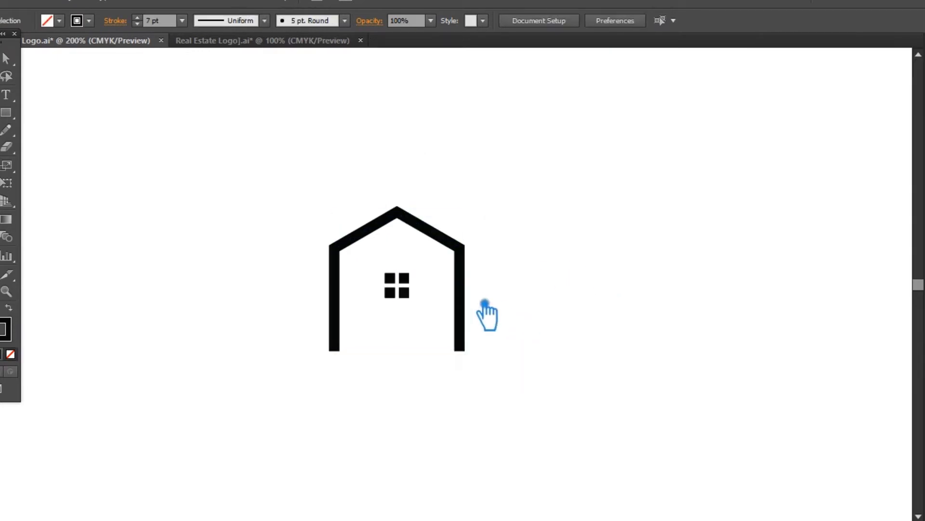
Place a smaller copy of the house and window against the right wall, with 7 pt outlines on both houses.
left_click_drag(480, 301, 593, 303)
left_click_drag(599, 220, 554, 276)
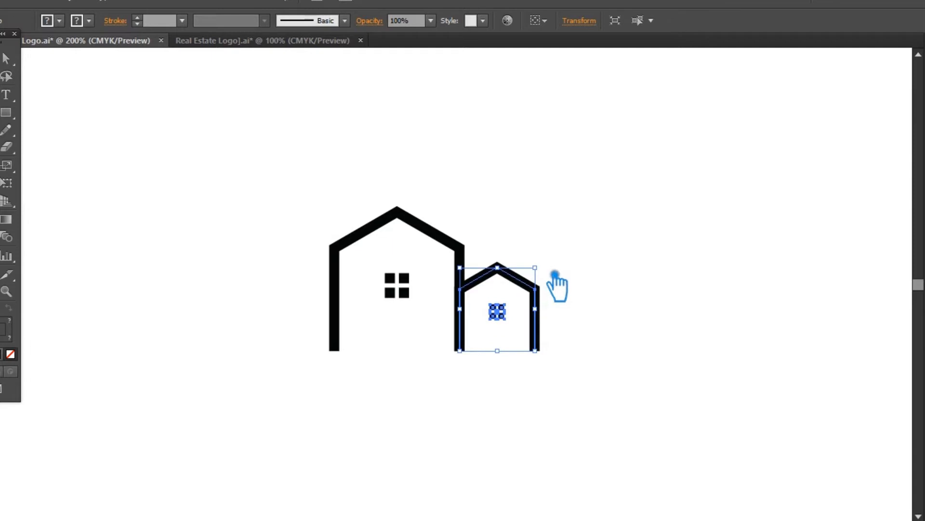
left_click(609, 252)
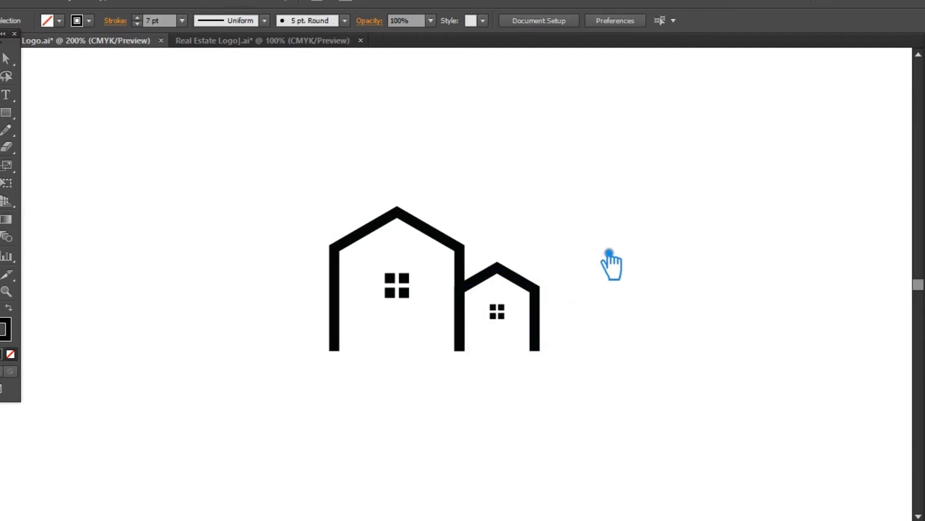
Duplicate the small house with its window to the opposite side, overlapping the main house's left wall.
left_click(529, 282)
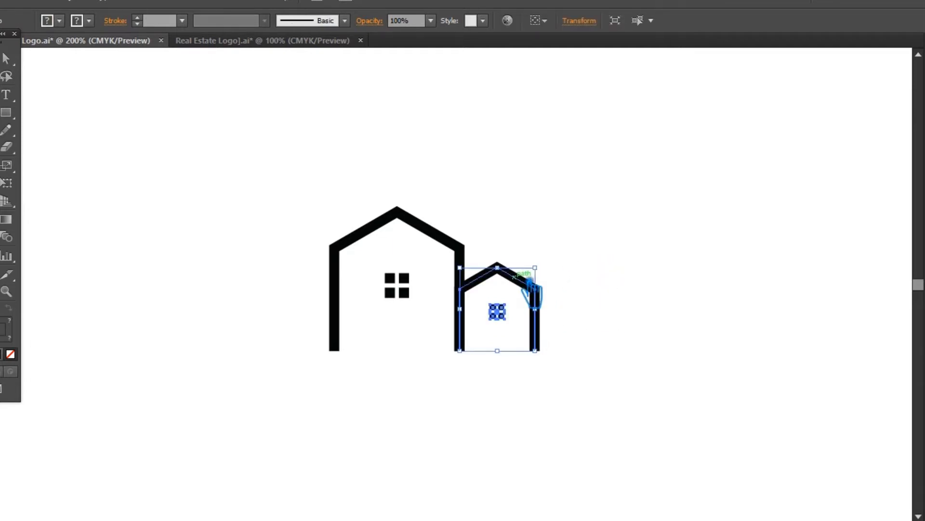
left_click(559, 304)
left_click_drag(537, 333, 347, 335)
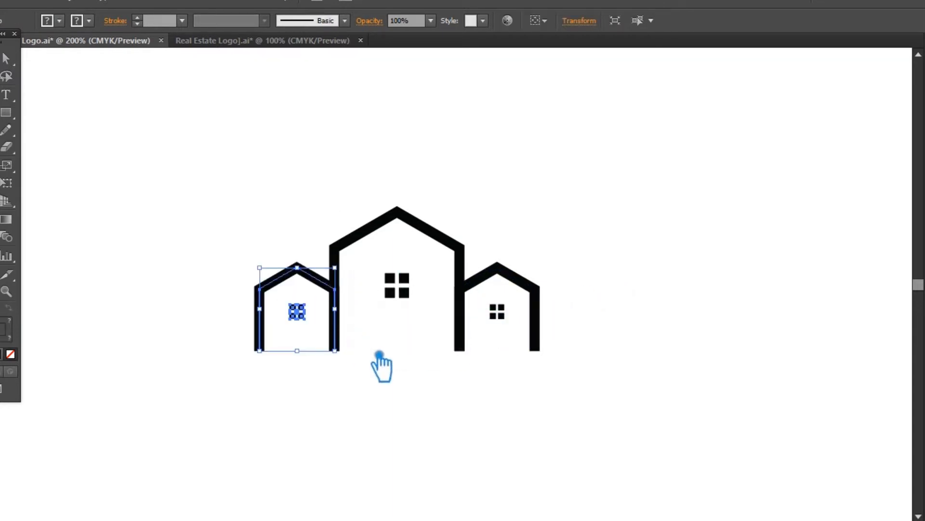
left_click(413, 403)
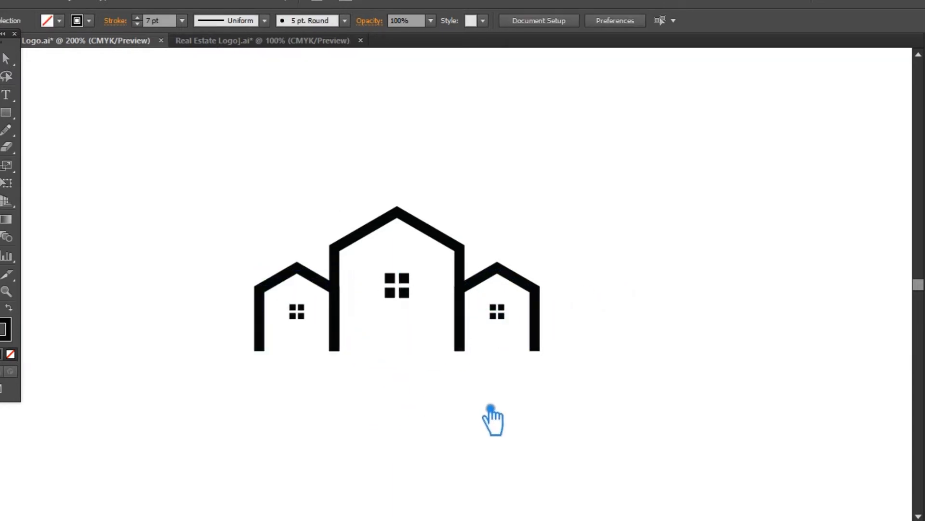
Expand all three house outlines and their windows into filled shapes, and save the document.
left_click_drag(573, 388, 586, 394)
left_click_drag(599, 337, 270, 250)
left_click(80, 4)
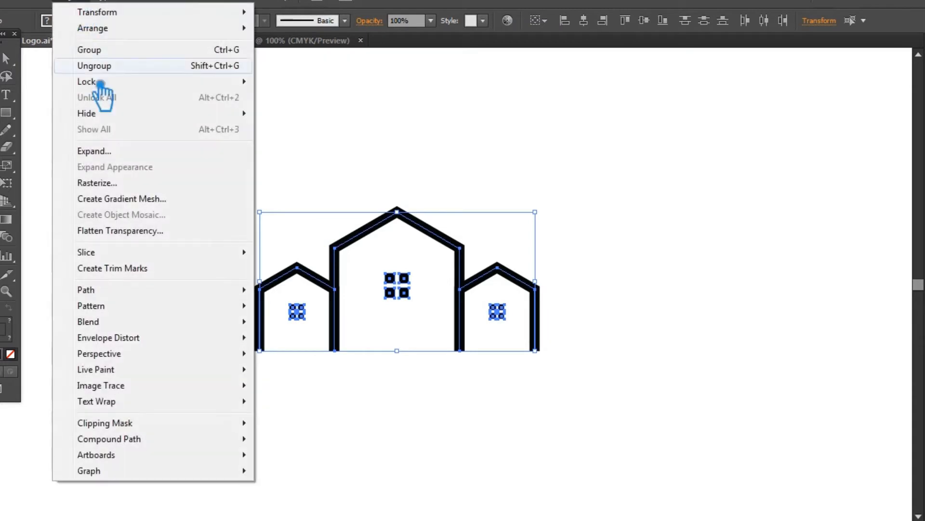
left_click(86, 156)
left_click(672, 295)
left_click(686, 309)
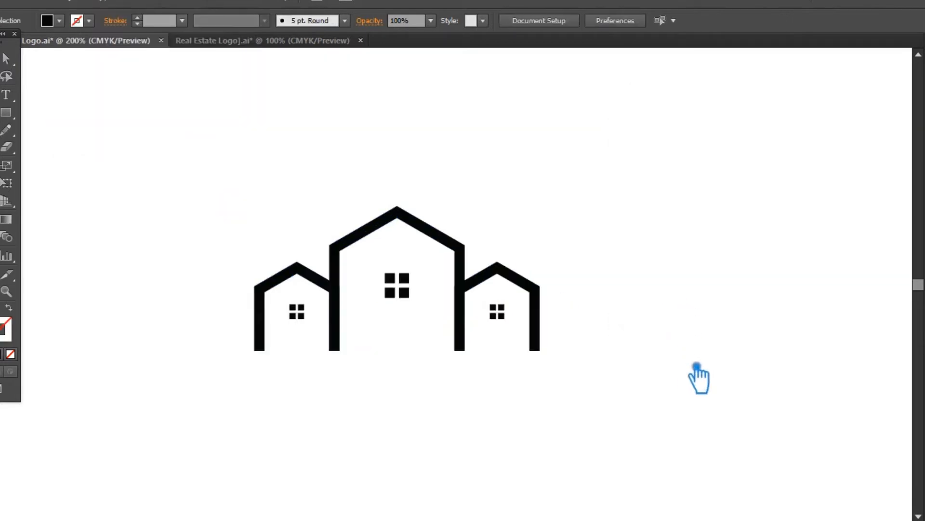
key("ctrl+s")
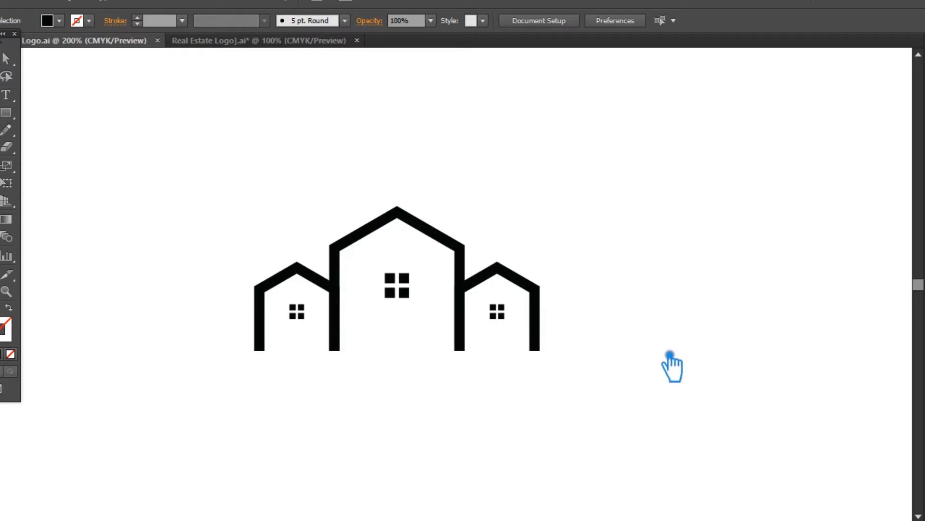
Move the black leaf graphic from below the houses onto the right side of the main roof.
key("ctrl+minus")
key("ctrl+minus")
key("ctrl+minus")
key("ctrl+minus")
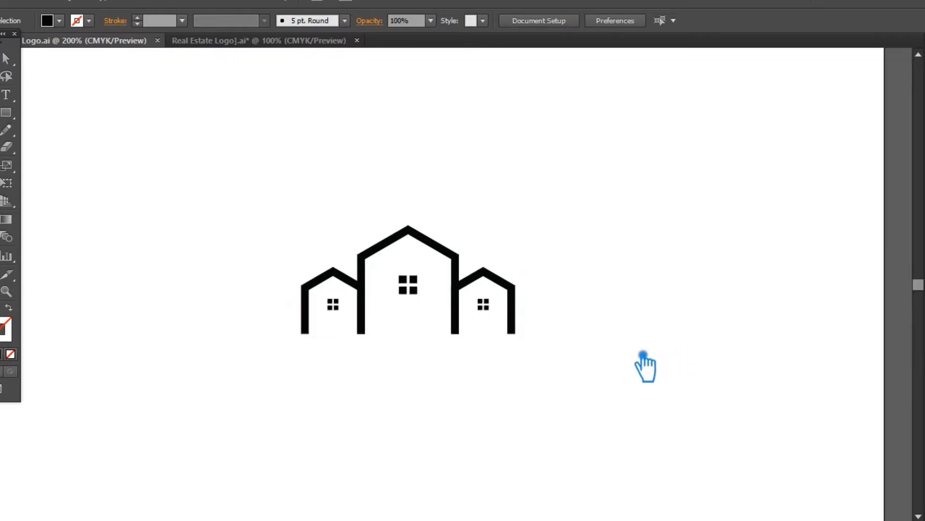
left_click_drag(169, 452, 183, 439)
left_click(467, 364)
left_click(403, 447)
left_click_drag(429, 443, 472, 231)
key("ctrl+plus")
key("ctrl+plus")
key("ctrl+plus")
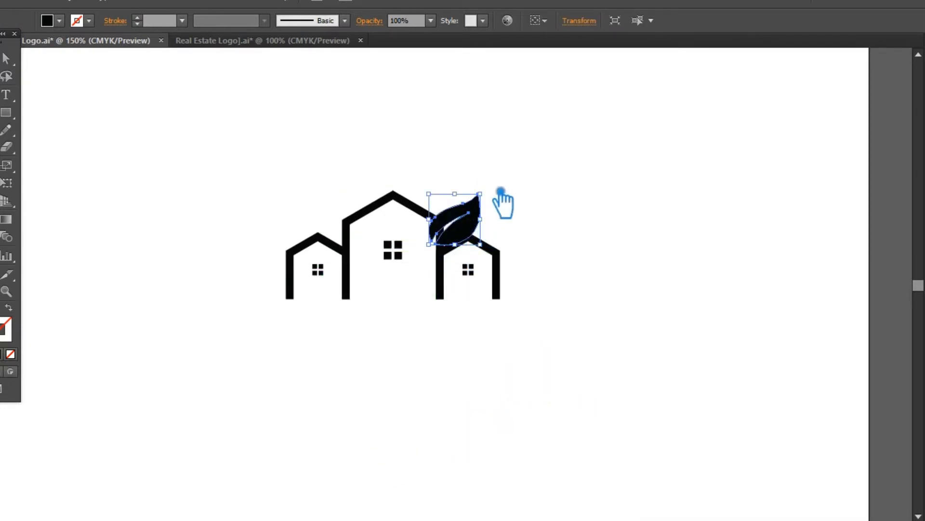
Rotate the leaf to a more upright angle and seat its base on the right slope of the main roof.
left_click_drag(499, 194, 488, 187)
left_click_drag(482, 239, 484, 243)
left_click(591, 262)
key("ctrl+plus")
key("ctrl+plus")
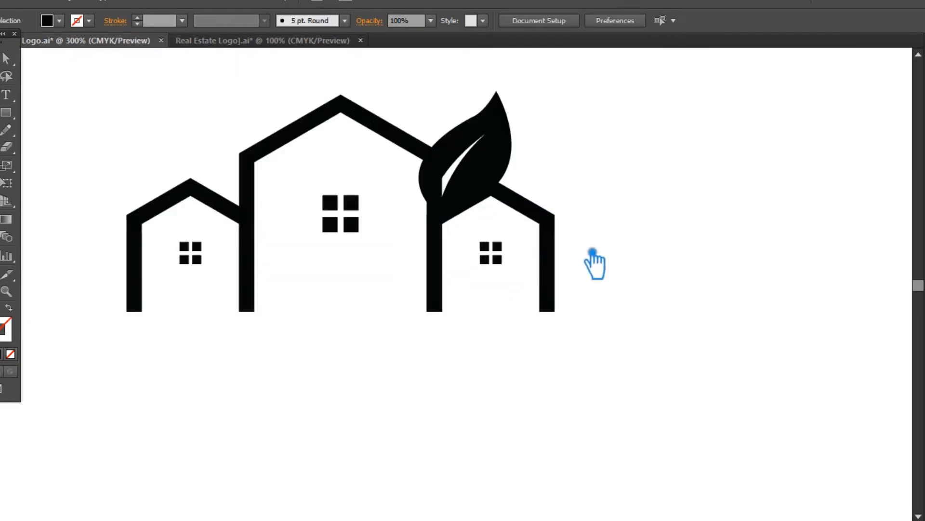
left_click_drag(510, 133, 491, 92)
left_click(612, 111)
left_click_drag(615, 114, 631, 239)
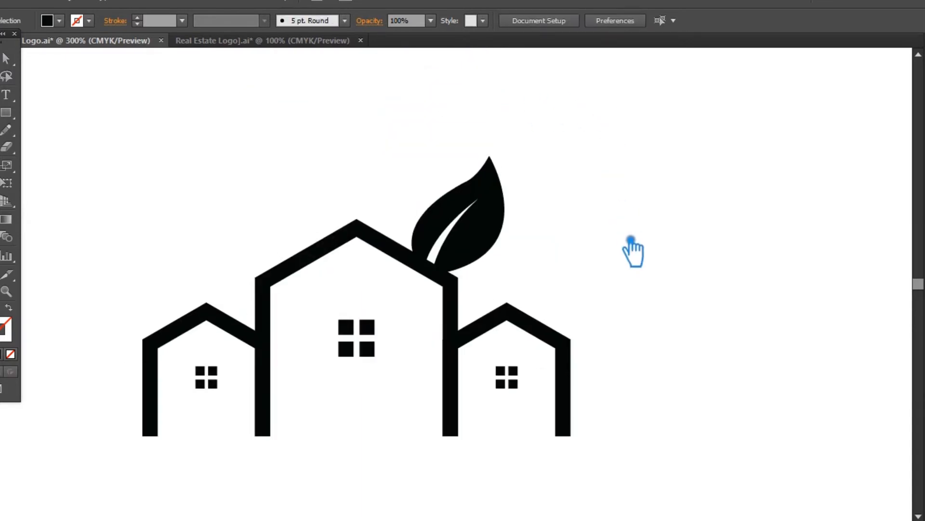
Paste a copy of the roof leaf in front and reflect it across the vertical axis.
left_click(493, 241)
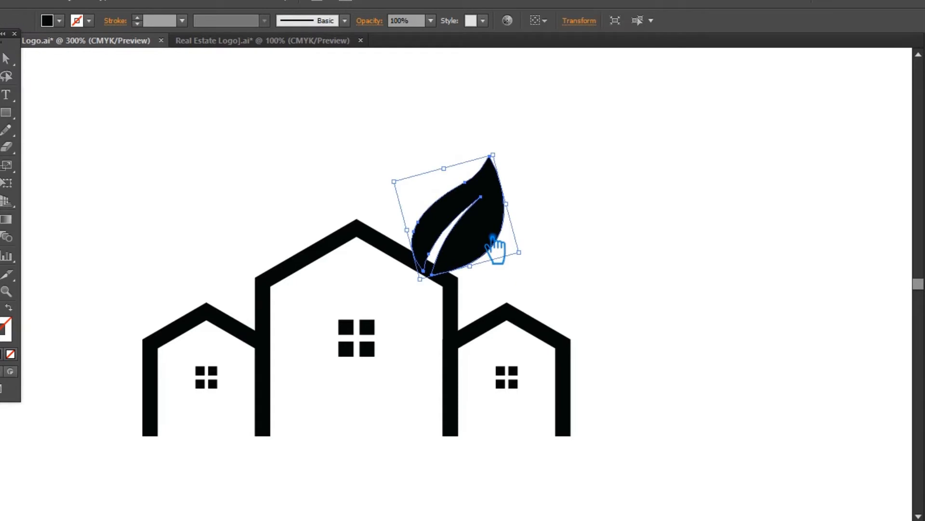
right_click(477, 225)
mouse_move(558, 415)
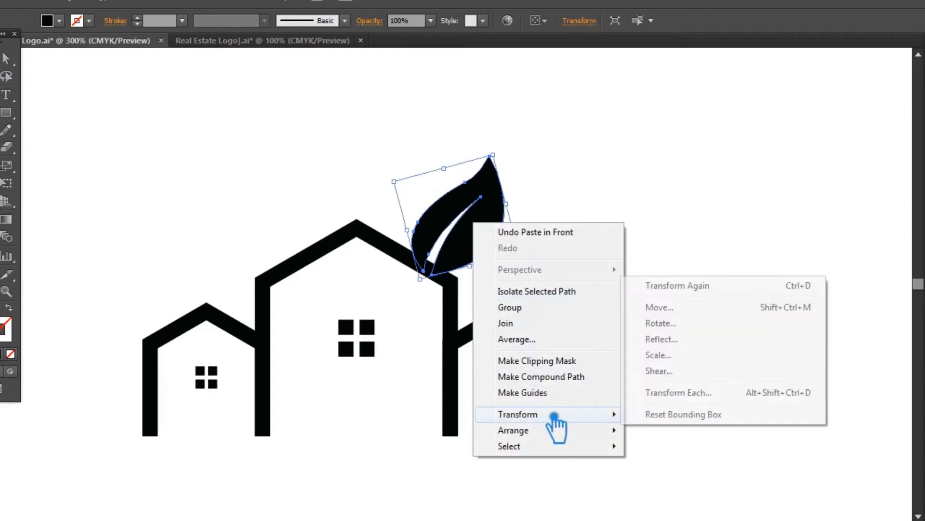
left_click(689, 338)
left_click(491, 345)
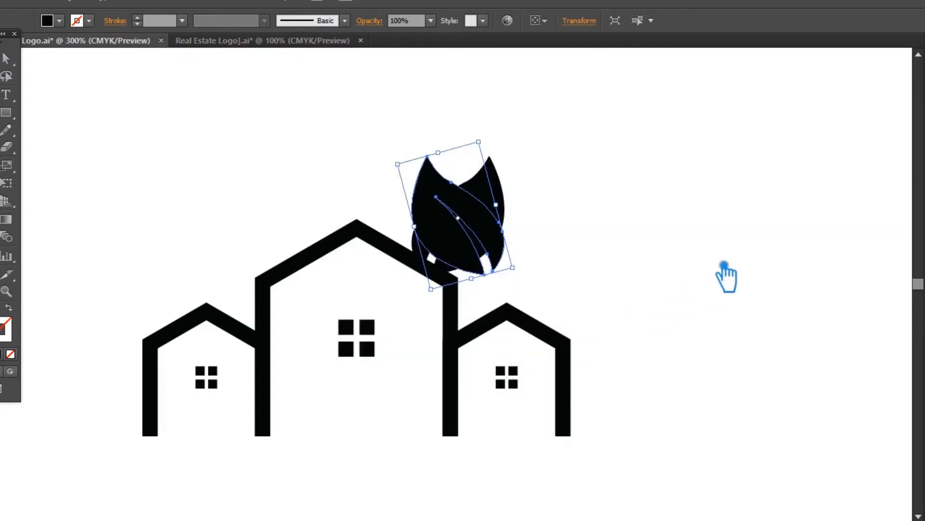
Move the mirrored leaf onto the main roof's left slope and shift both leaves slightly to sit symmetrically about the peak.
left_click(727, 275)
left_click_drag(455, 247, 262, 239)
left_click(505, 230, "shift")
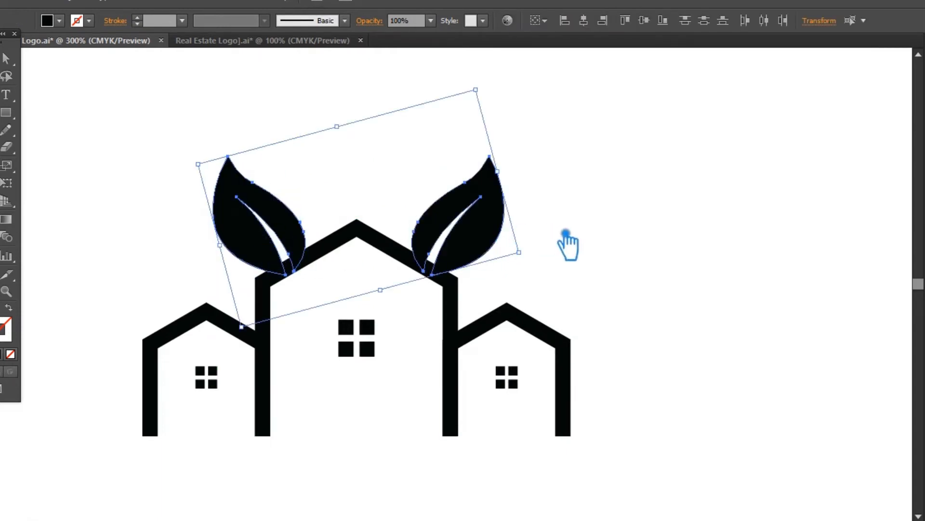
left_click(568, 246)
key("ctrl+z")
Place a smaller copy of the right leaf on the outer roof slope of the right small house.
left_click_drag(784, 291, 603, 332)
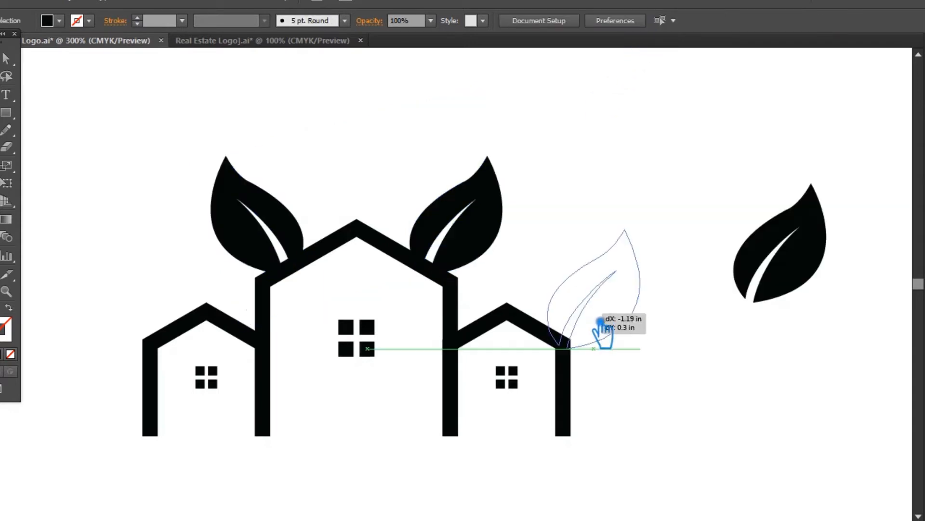
left_click_drag(639, 233, 596, 287)
left_click(654, 331)
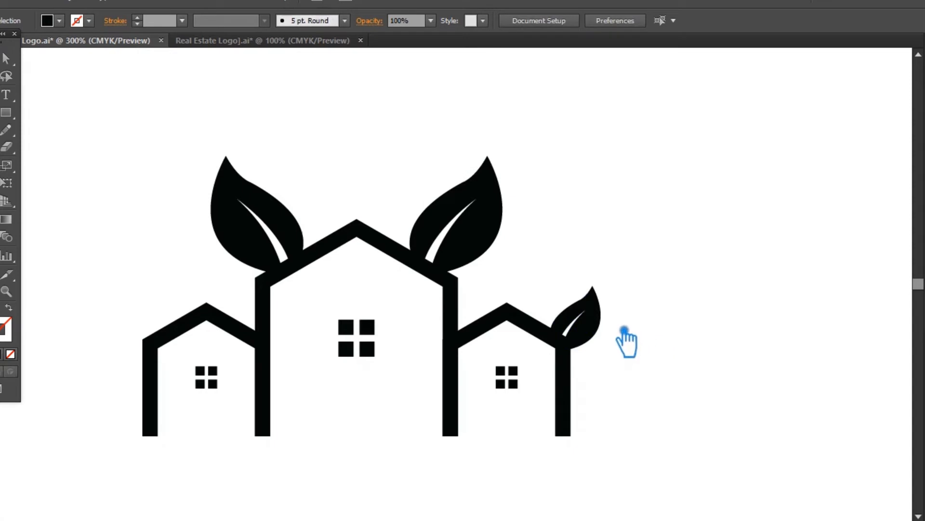
Rotate the small leaf clockwise and reposition it at the outer eave of the right small house.
left_click(604, 325)
left_click_drag(616, 295, 635, 305)
left_click(635, 305)
left_click_drag(594, 339, 604, 356)
left_click(673, 365)
Reflect a copy of the right small house's leaf across the vertical axis.
left_click(613, 348)
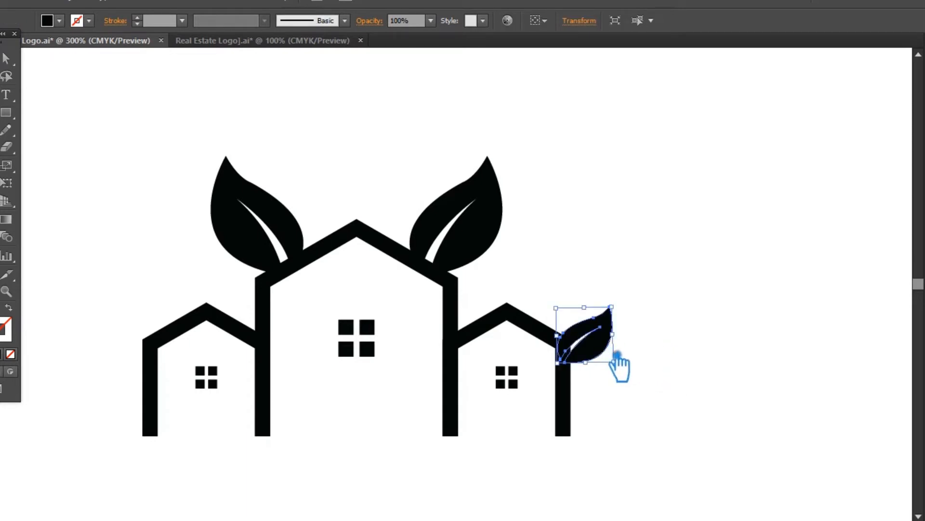
right_click(622, 356)
mouse_move(711, 306)
left_click(797, 356)
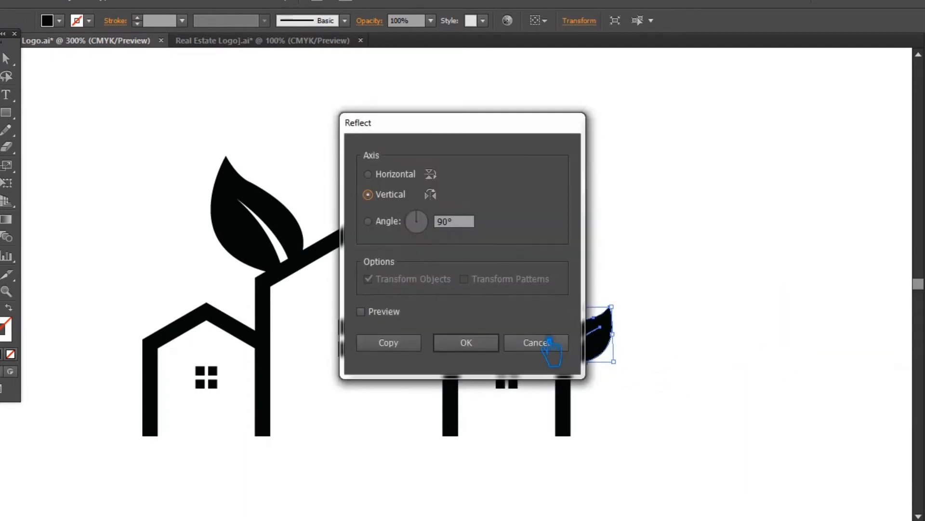
left_click(491, 345)
Place the mirrored small leaf at the outer eave of the left small house, level with the right one.
left_click(764, 320)
left_click_drag(587, 356, 128, 342)
left_click(608, 340, "shift")
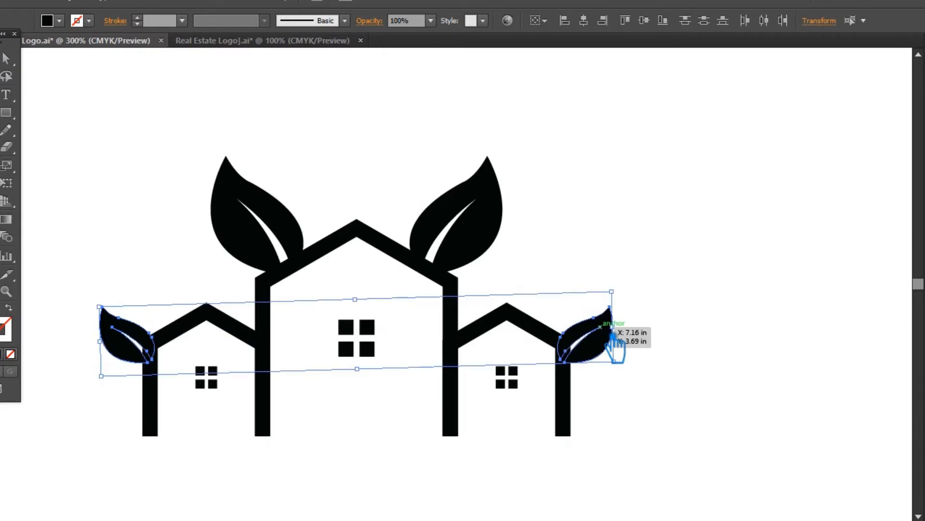
left_click(718, 357)
Divide the three overlapping houses and their windows into separate pieces with the Pathfinder Divide operation.
left_click(240, 331)
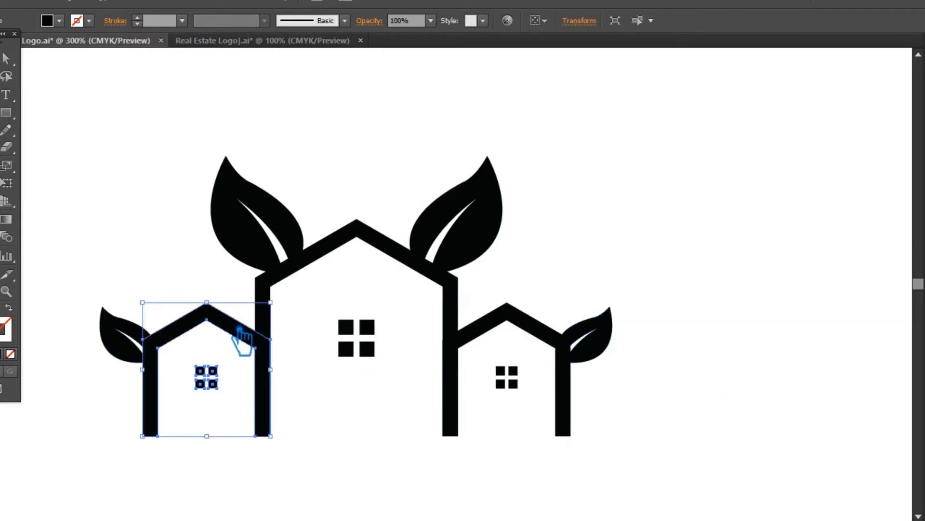
left_click(279, 295, "shift")
left_click(295, 335)
left_click_drag(290, 360, 271, 322)
left_click(490, 337, "shift")
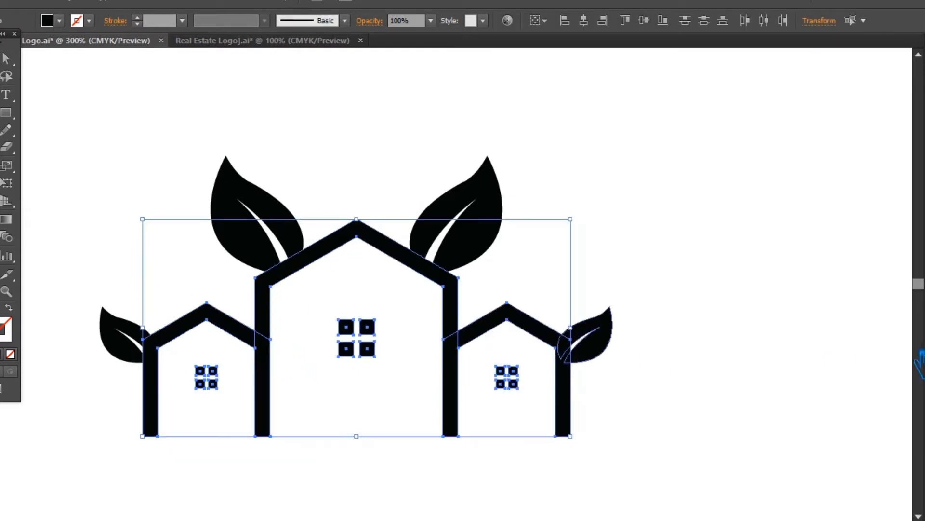
key("ctrl+shift+F9")
left_click(777, 410)
left_click(900, 336)
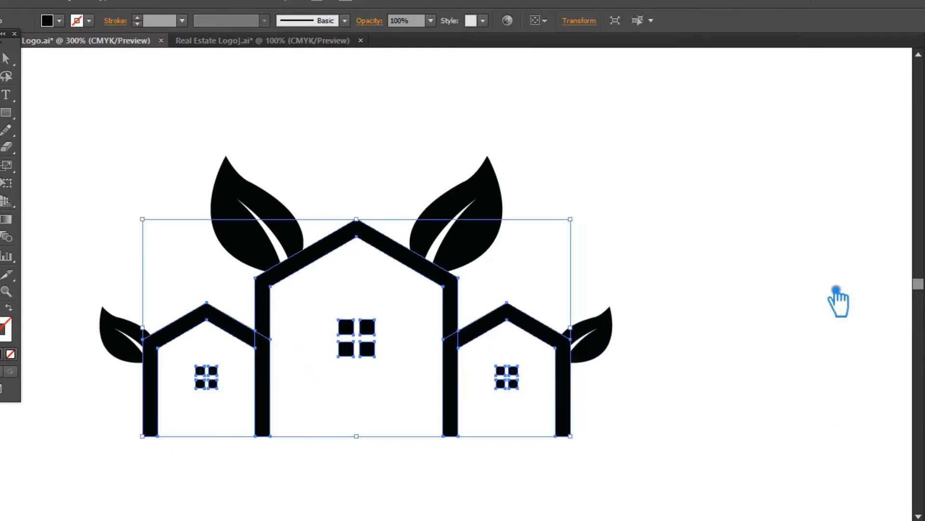
Ungroup the divided house pieces.
left_click(829, 282)
left_click(466, 333)
right_click(475, 306)
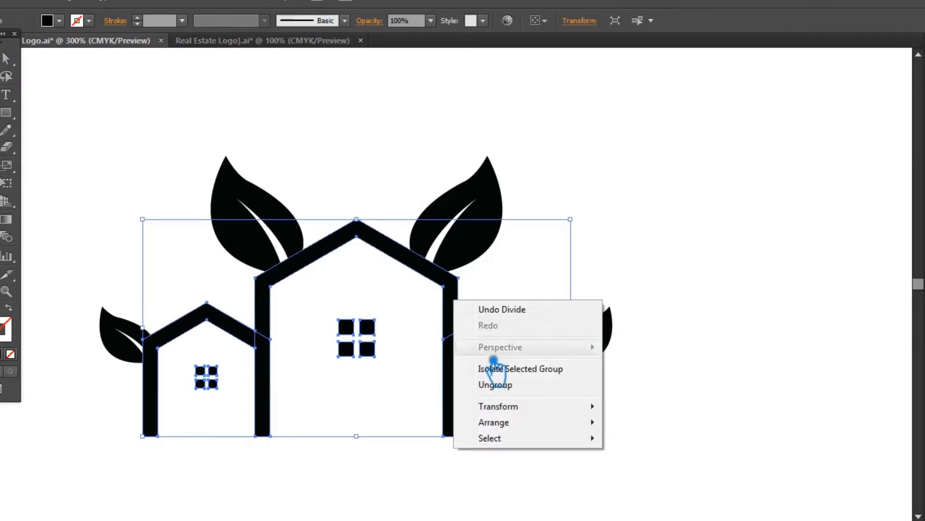
left_click(522, 386)
left_click(269, 349)
left_click(270, 311, "shift")
left_click(457, 350, "shift")
left_click(508, 328, "shift")
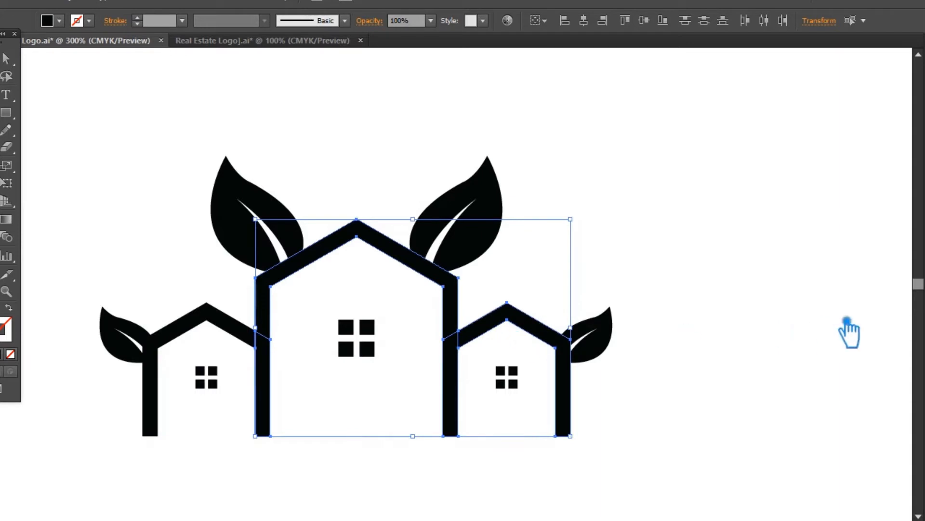
Unite the main house outline with its overlapping wall pieces on both sides and save the document.
key("ctrl+shift+F9")
left_click(787, 375)
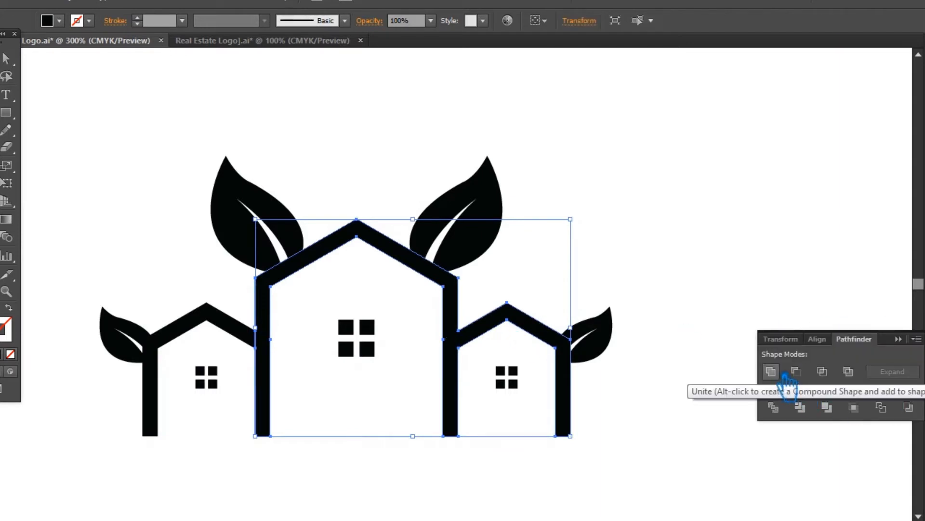
left_click(672, 335)
left_click(264, 354)
left_click(267, 305, "shift")
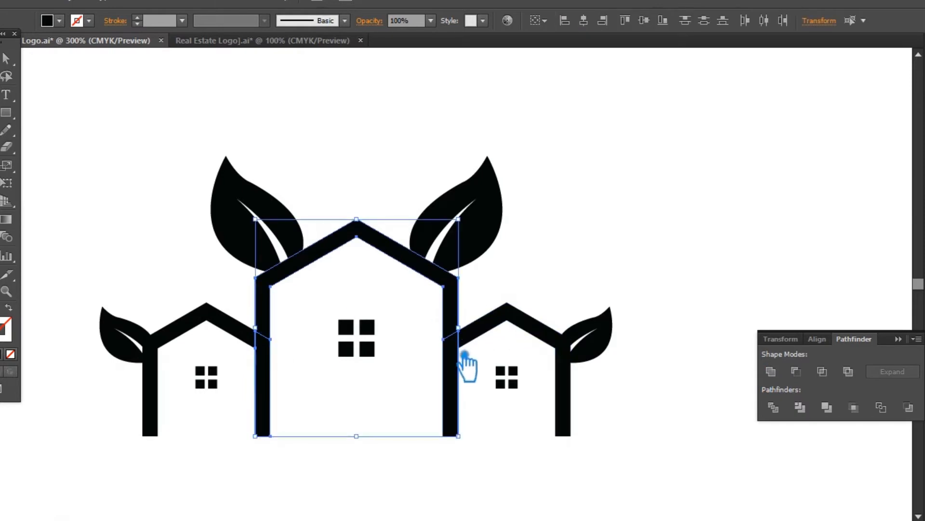
left_click(772, 372)
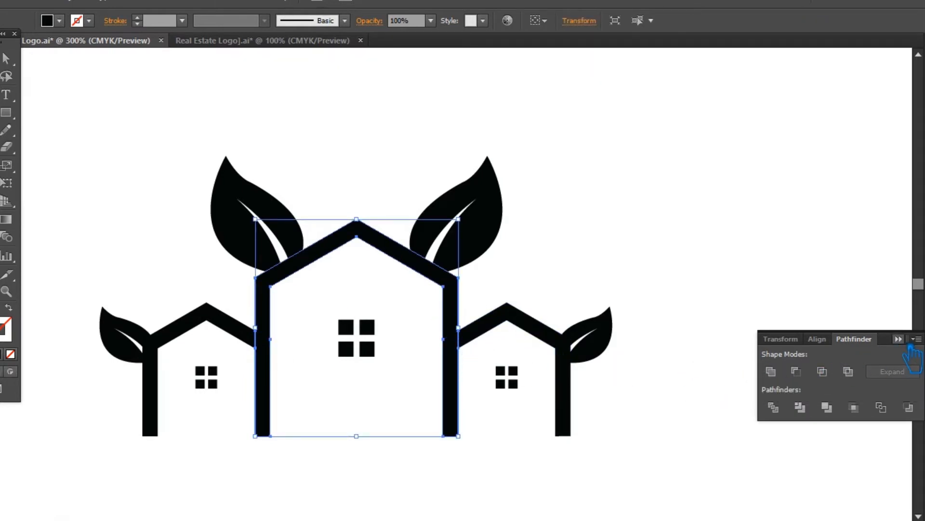
left_click(789, 333)
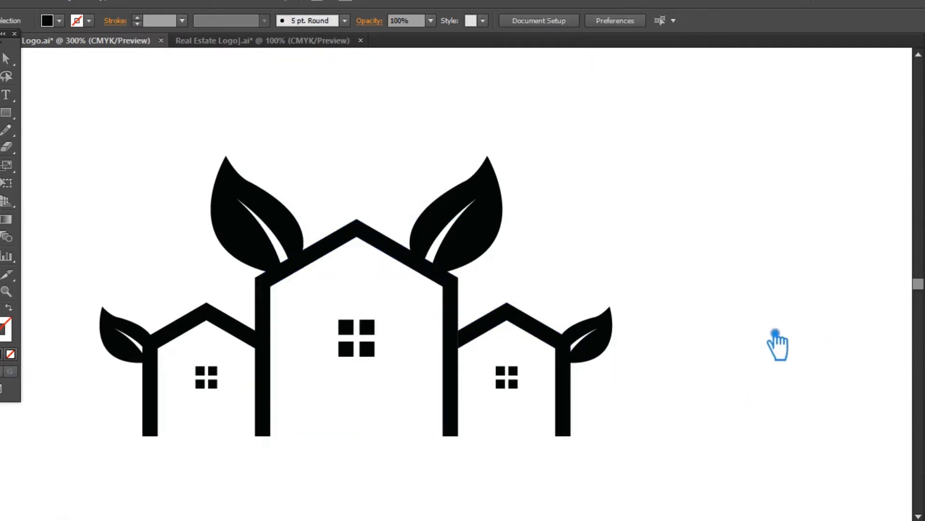
key("ctrl+s")
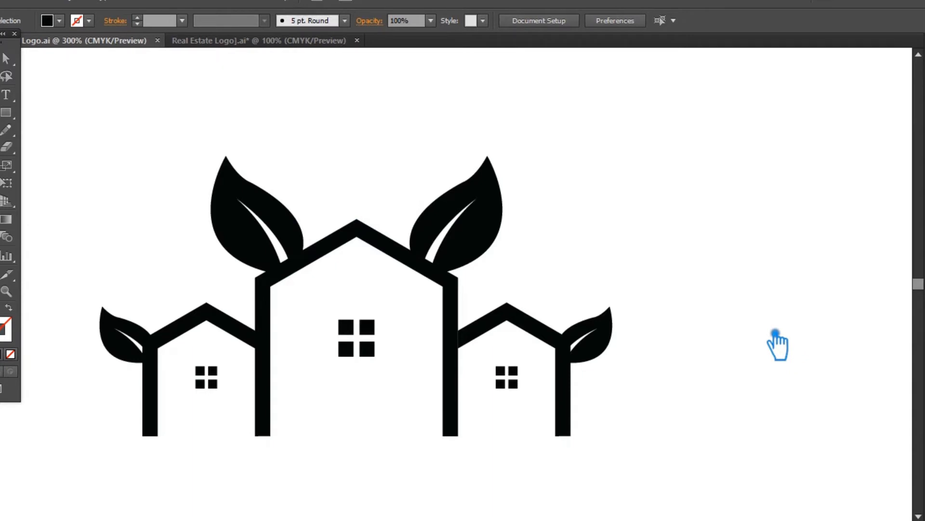
Offset the main house outline by 0.04 in with mitered joins, previewing the result.
left_click(264, 333)
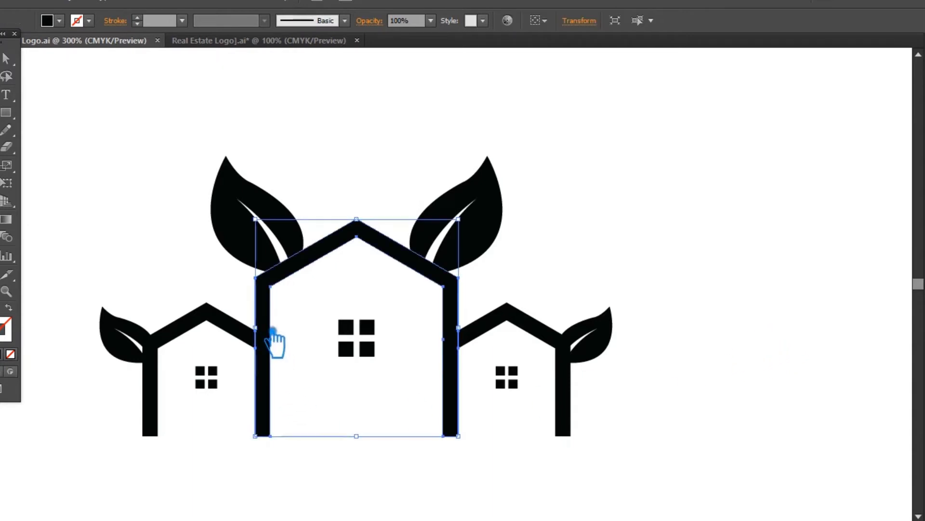
left_click(72, 0)
mouse_move(124, 291)
left_click(323, 344)
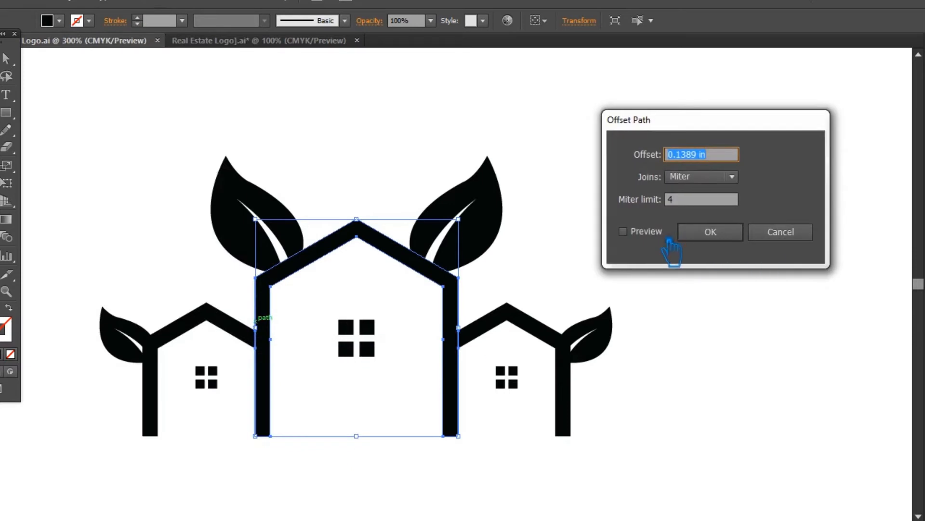
left_click(623, 232)
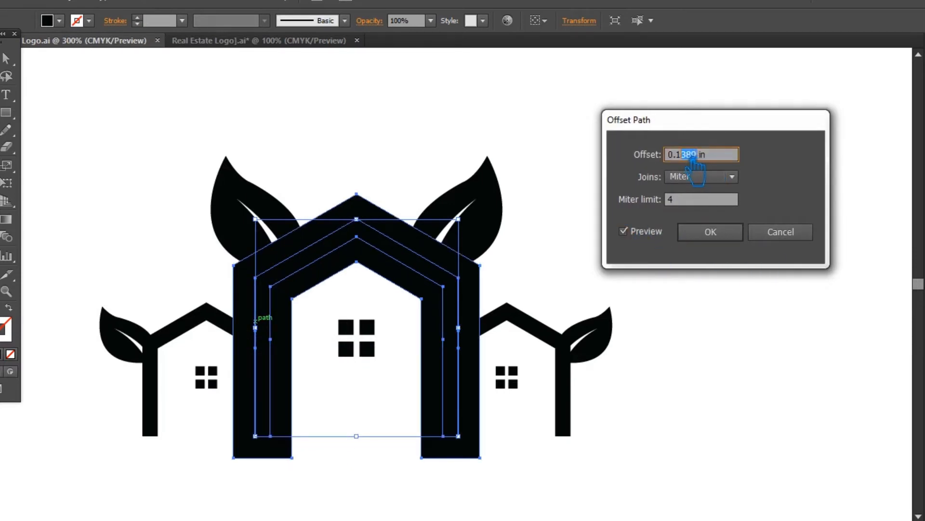
type("02")
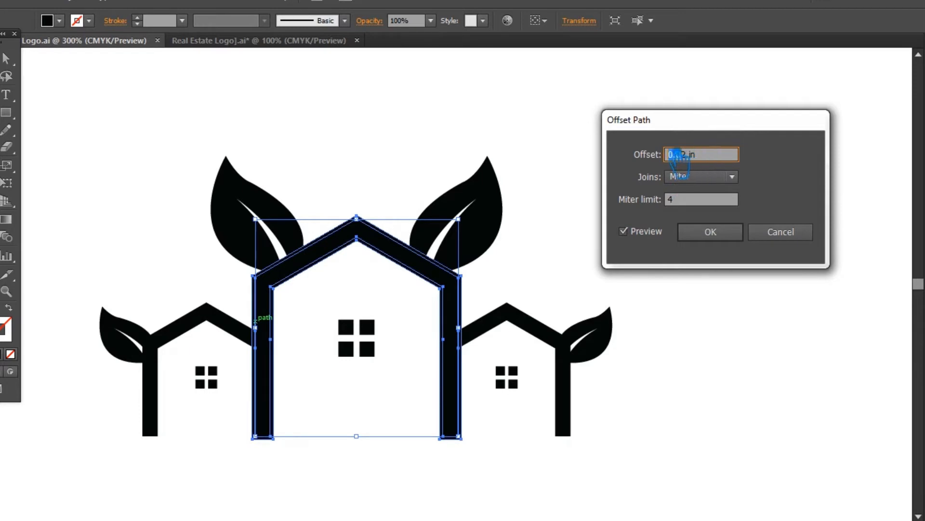
type("5")
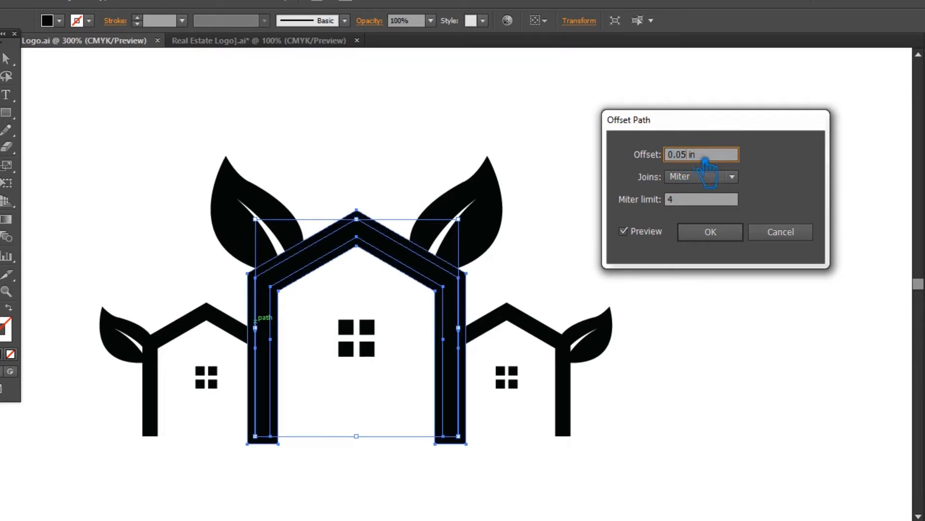
type("4")
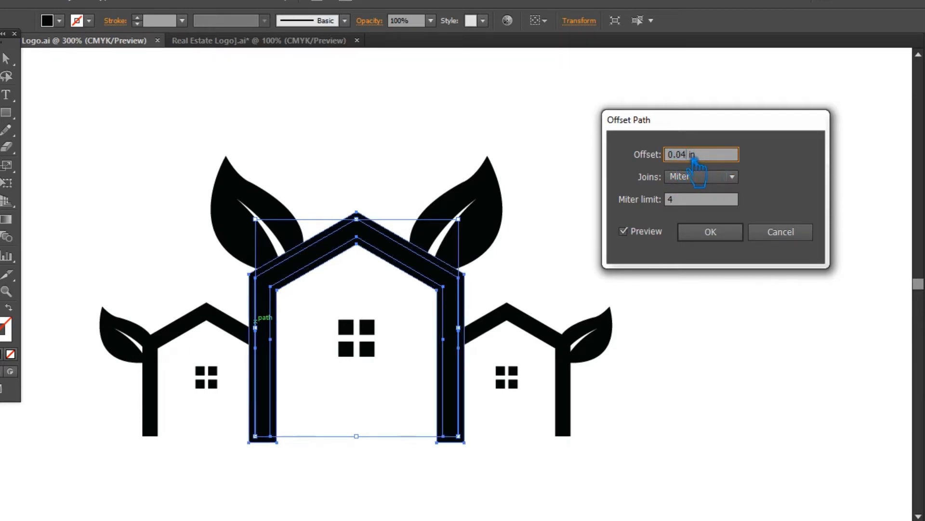
left_click(723, 232)
Divide the two large leaves, the main house outline and its offset shape, and ungroup the resulting pieces.
left_click_drag(585, 260, 258, 189)
key("ctrl+shift+F9")
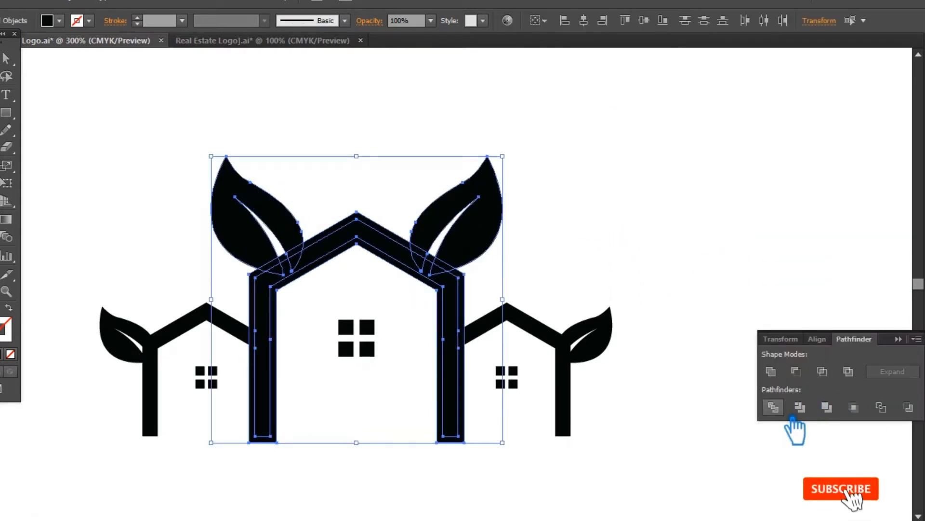
left_click(773, 407)
left_click(672, 247)
left_click(465, 272)
right_click(451, 254)
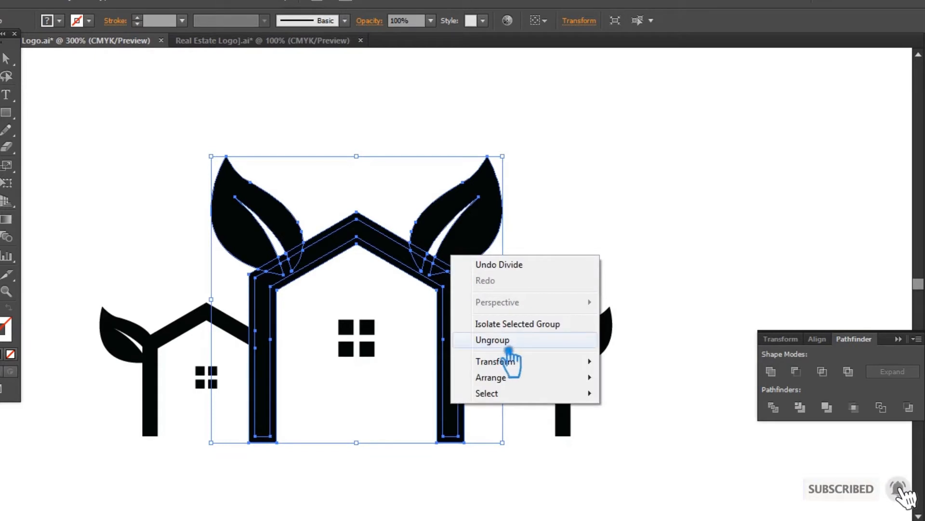
left_click(508, 357)
Delete the offset band pieces around the main house outline to separate the roof from the leaves.
left_click(473, 281)
left_click(429, 283)
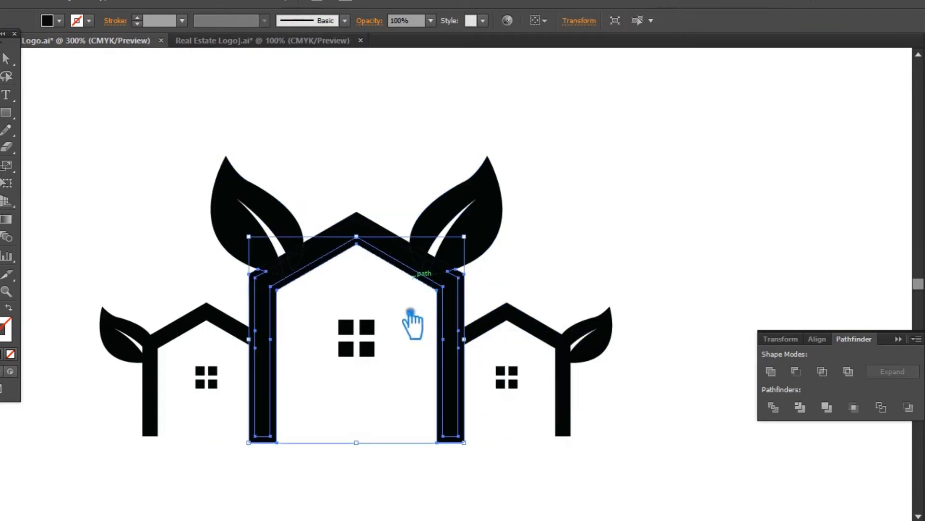
key("Delete")
left_click(328, 238)
key("Delete")
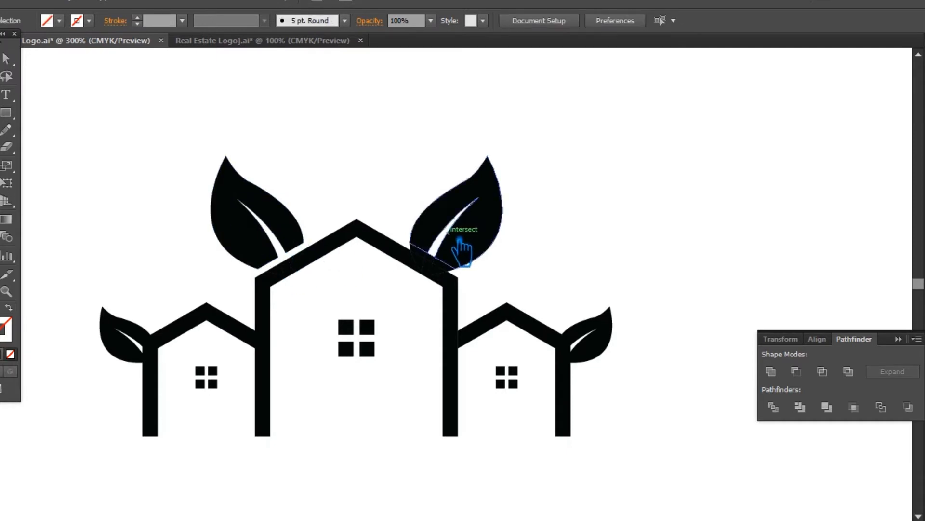
Delete the leftover leaf-base fragments between the right large leaf and the roof slope.
left_click_drag(442, 264, 451, 271)
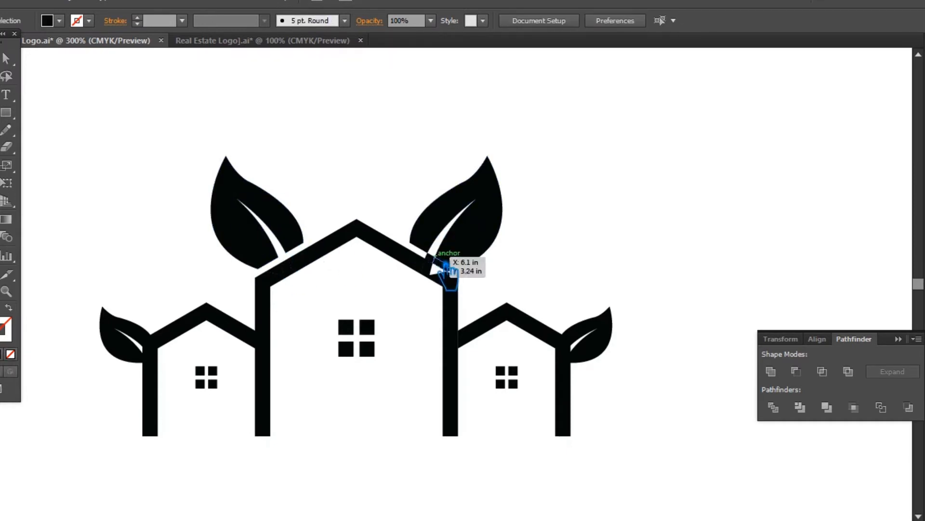
key("ctrl+z")
left_click(597, 260)
left_click(433, 262)
left_click(611, 268)
left_click(440, 264)
left_click(541, 261)
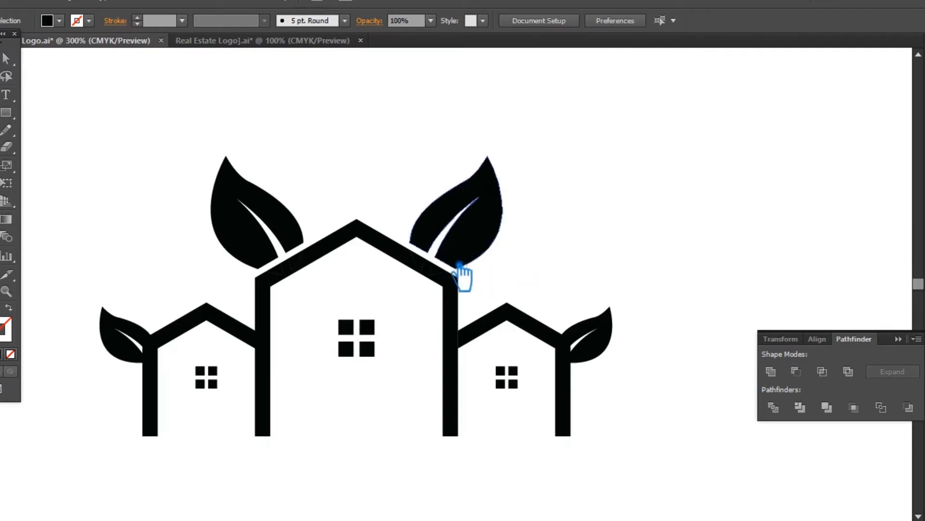
left_click(441, 262)
Unite the two large leaves and the main house pieces, merging the leaf remnants into the roof.
left_click(197, 180)
left_click_drag(141, 114, 587, 296)
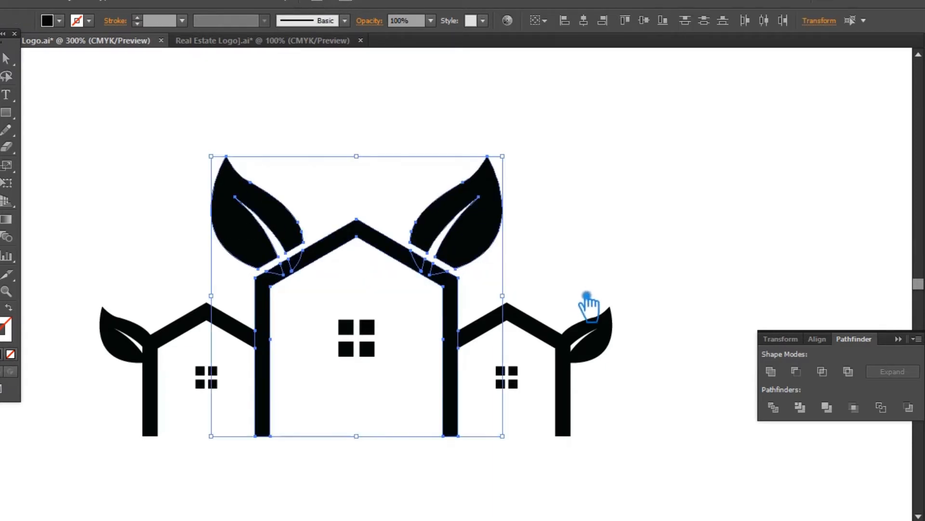
left_click(773, 371)
left_click(899, 339)
left_click(786, 289)
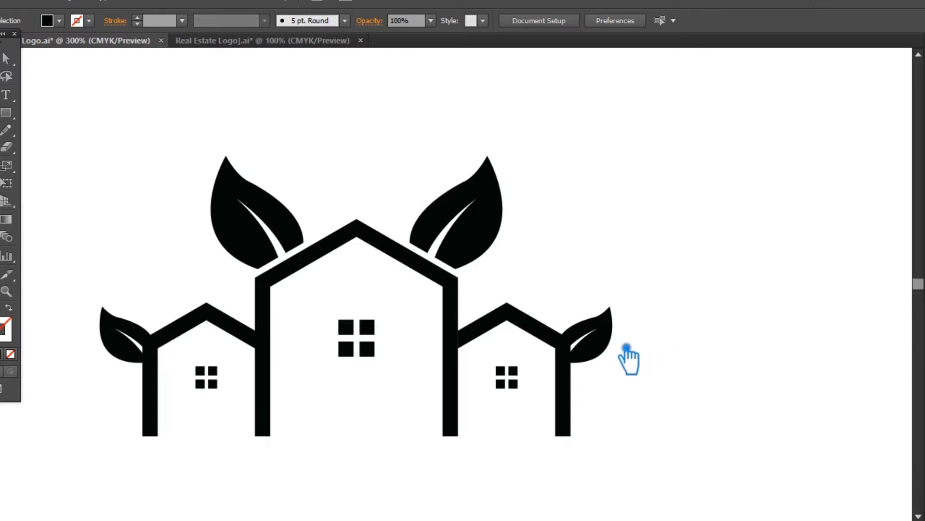
Ungroup the united main house and large leaves.
left_click(533, 331)
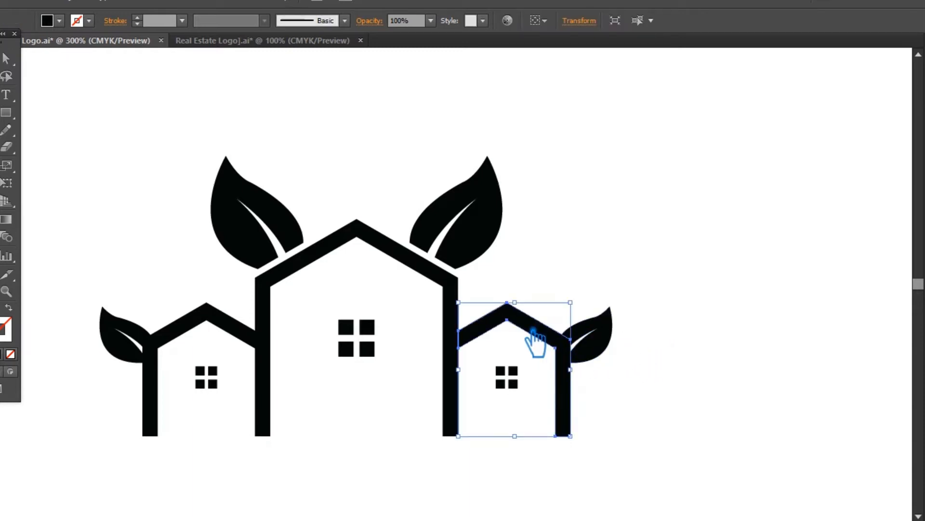
left_click(595, 265)
left_click(459, 337)
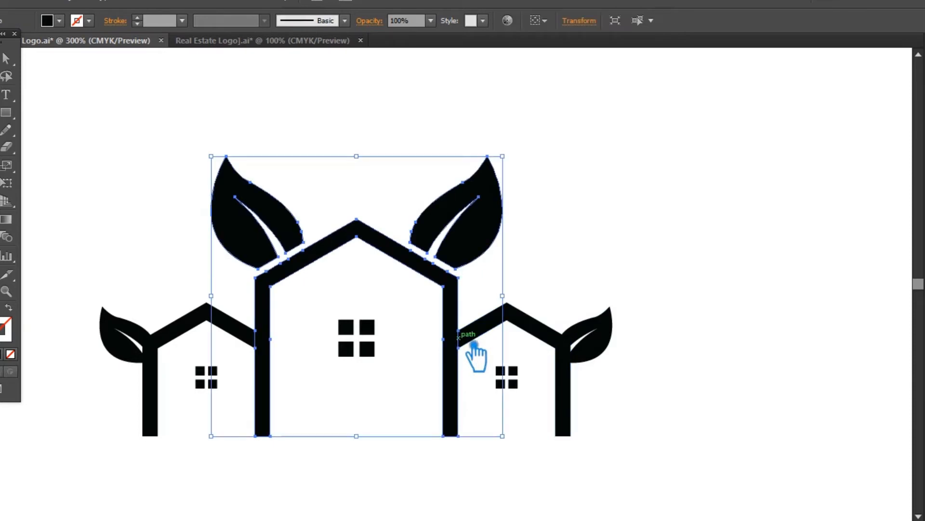
left_click(639, 249)
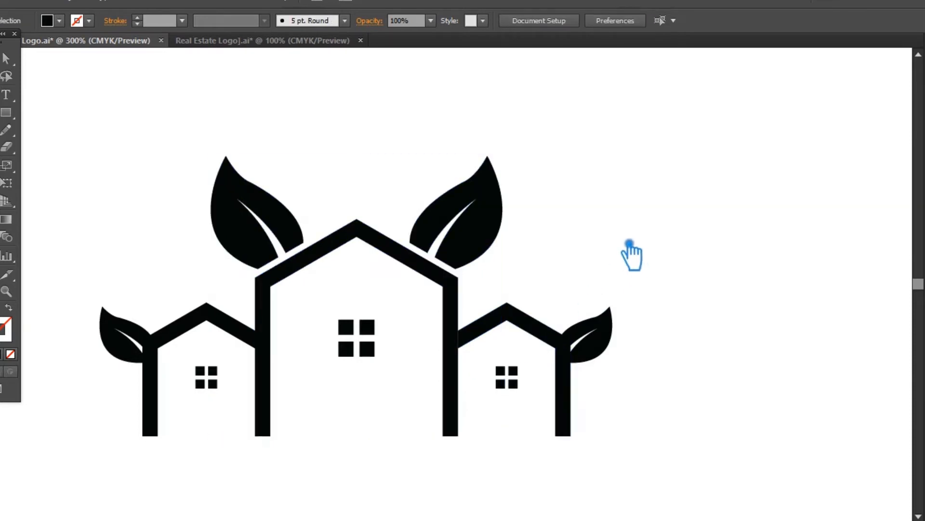
left_click(458, 311)
right_click(458, 310)
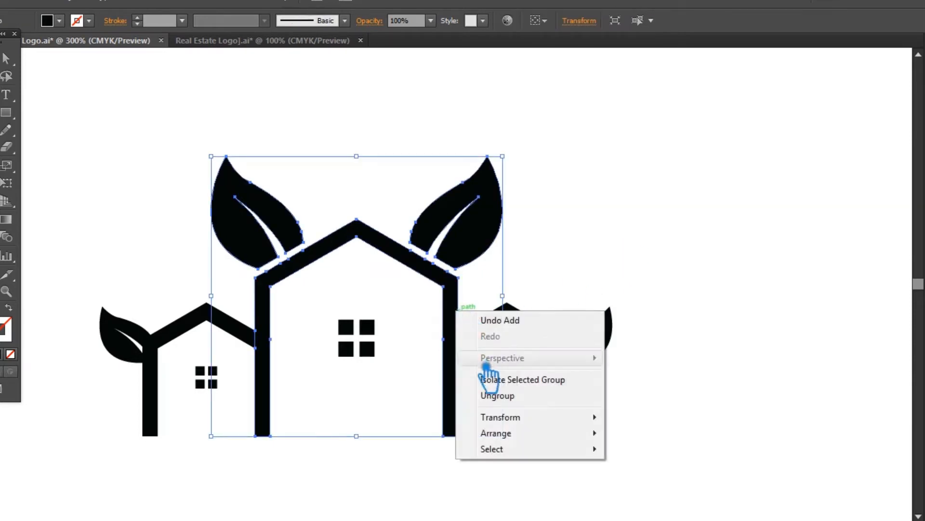
left_click(514, 400)
left_click(556, 261)
Create an offset path around the main house outline again, keeping the preset offset settings.
left_click(459, 295)
left_click(77, 1)
mouse_move(121, 289)
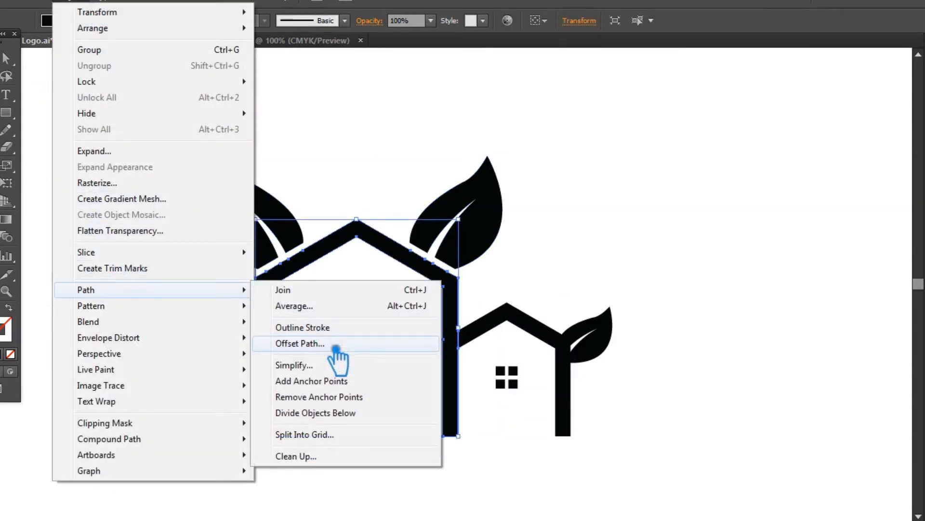
left_click(398, 343)
left_click(711, 233)
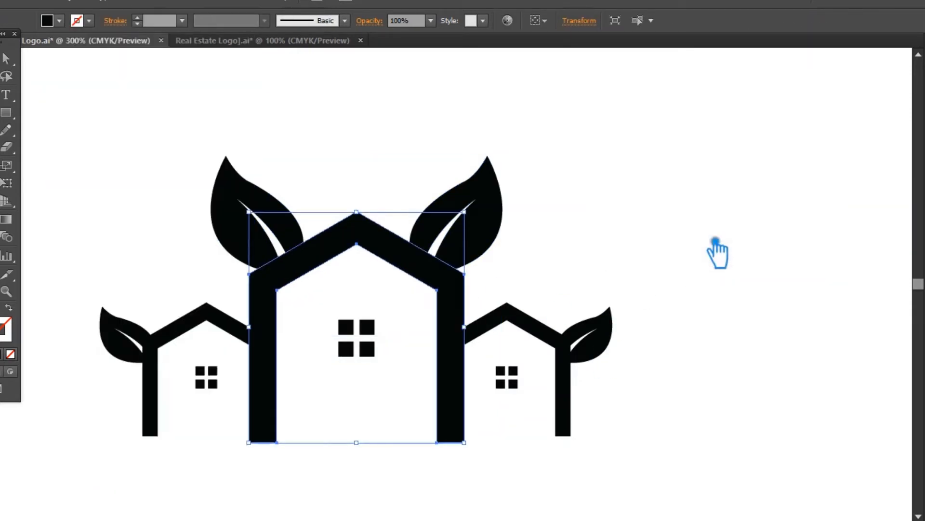
Divide the two small house outlines with the main house outline and its offset shape.
left_click_drag(231, 299, 535, 335)
key("shift+ctrl+F9")
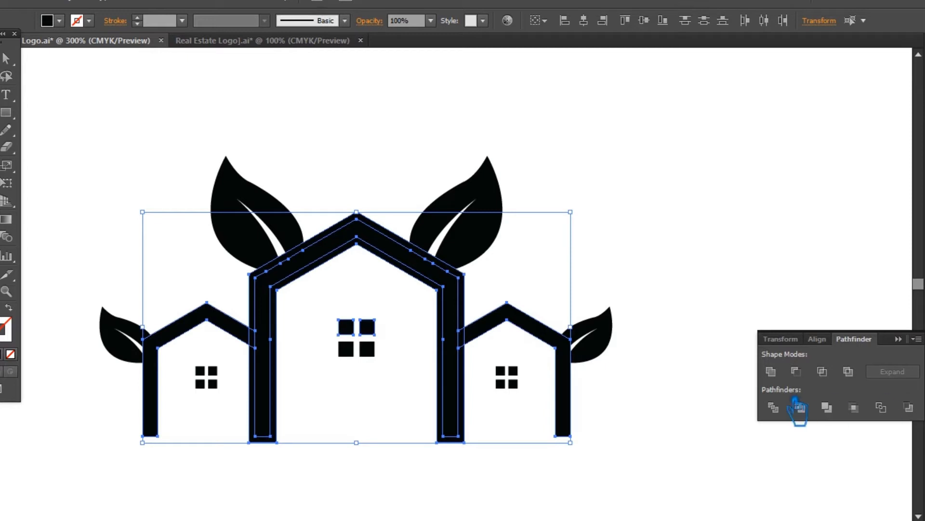
left_click(899, 339)
left_click(427, 306)
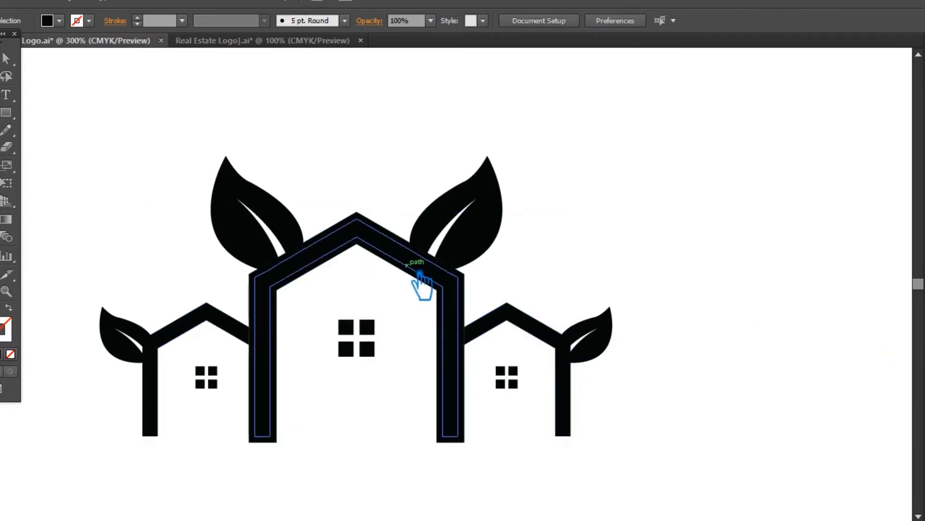
Ungroup the divided pieces and delete the offset strips around the main house, leaving gaps beside both small houses.
right_click(408, 265)
left_click(458, 353)
left_click(431, 457)
left_click(452, 411)
left_click(429, 455)
left_click(451, 443)
key("Delete")
left_click(260, 340)
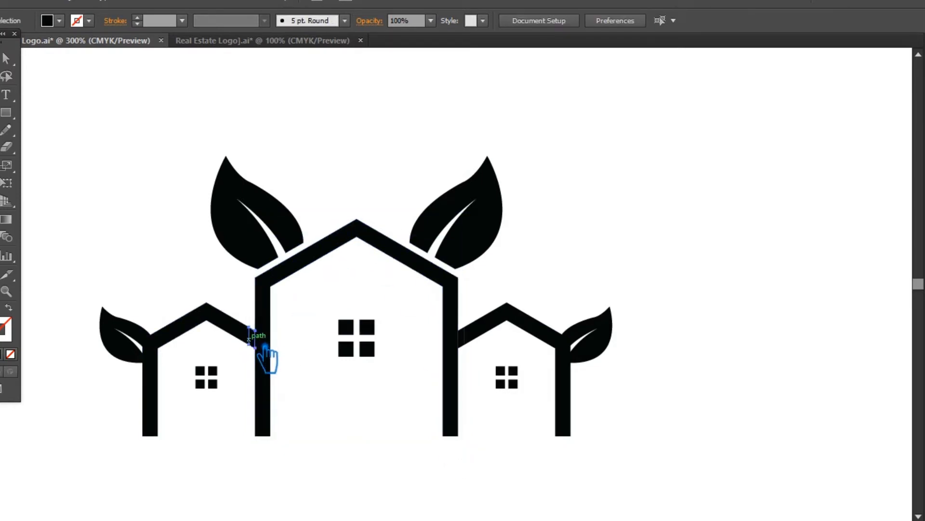
left_click(472, 345)
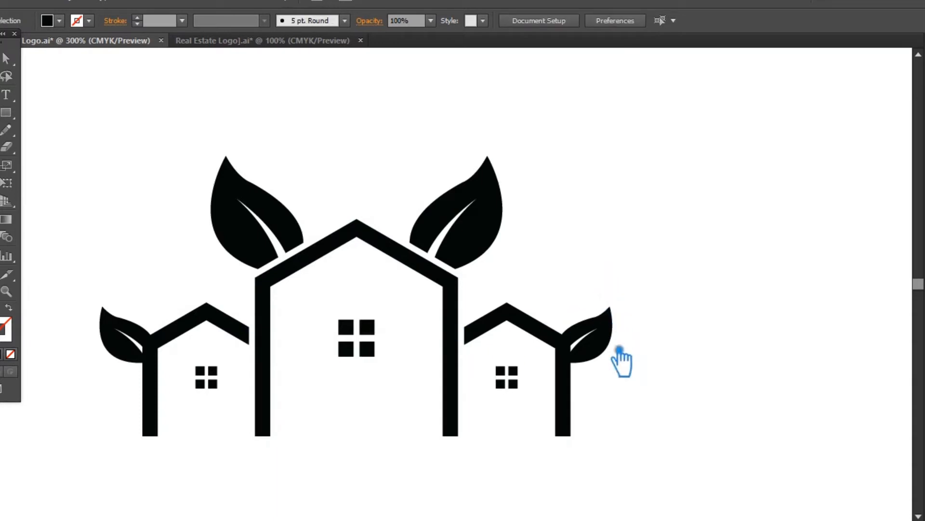
Create an offset path of 0.04 in with miter joins and a miter limit of 4 around both small house outlines.
left_click(565, 385)
left_click(179, 332, "shift")
left_click(72, 5)
mouse_move(117, 290)
left_click(328, 343)
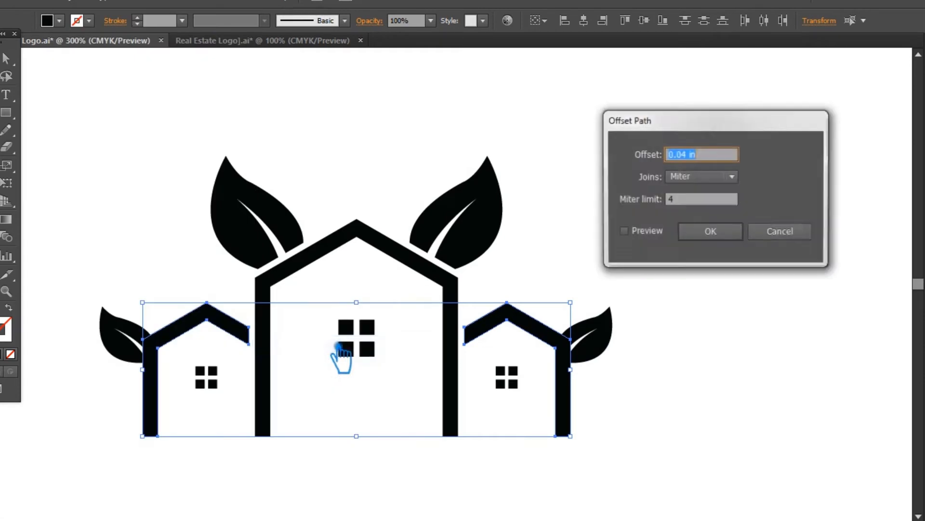
left_click(710, 231)
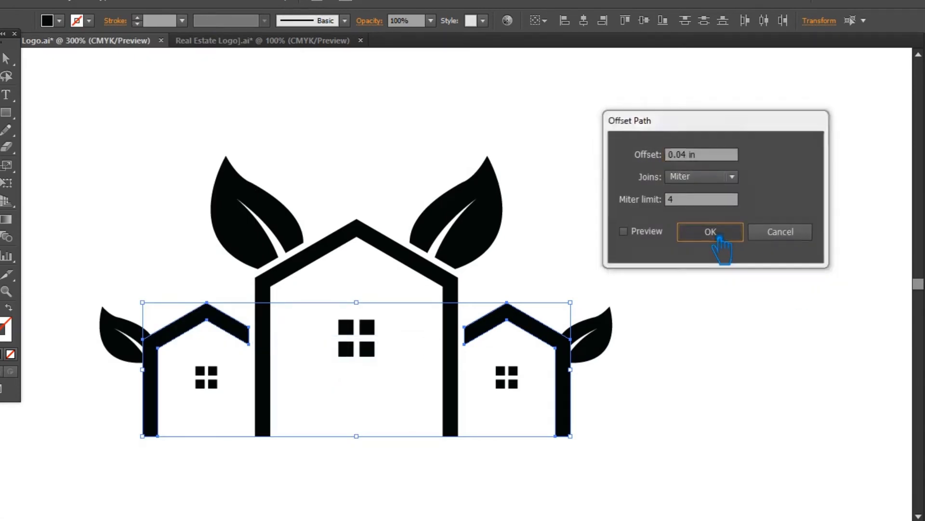
Divide the two small leaves with the small house outlines and their offset shapes.
left_click(666, 393)
left_click_drag(645, 379, 562, 304)
left_click_drag(91, 266, 169, 369)
key("ctrl+shift+F9")
left_click(773, 408)
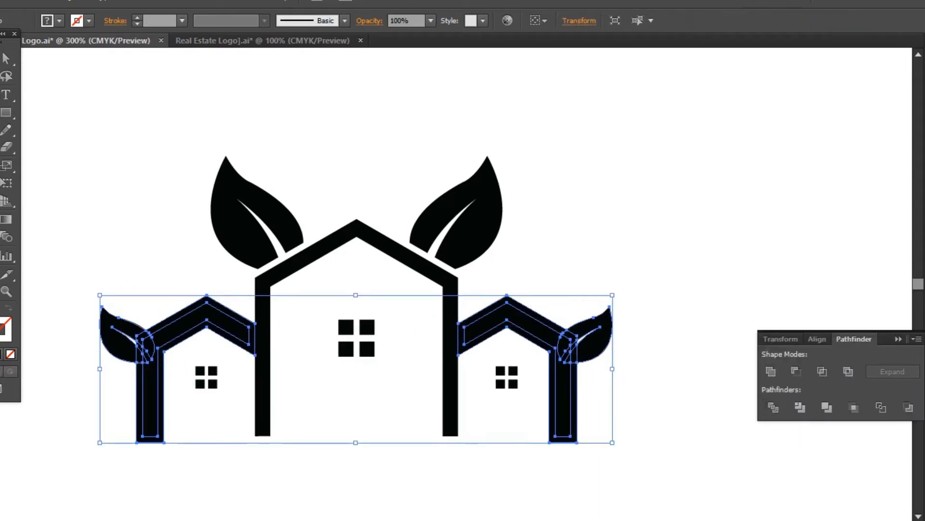
left_click(898, 339)
left_click(816, 296)
Ungroup the divided small-house pieces and delete the offset strips around both small houses.
right_click(518, 305)
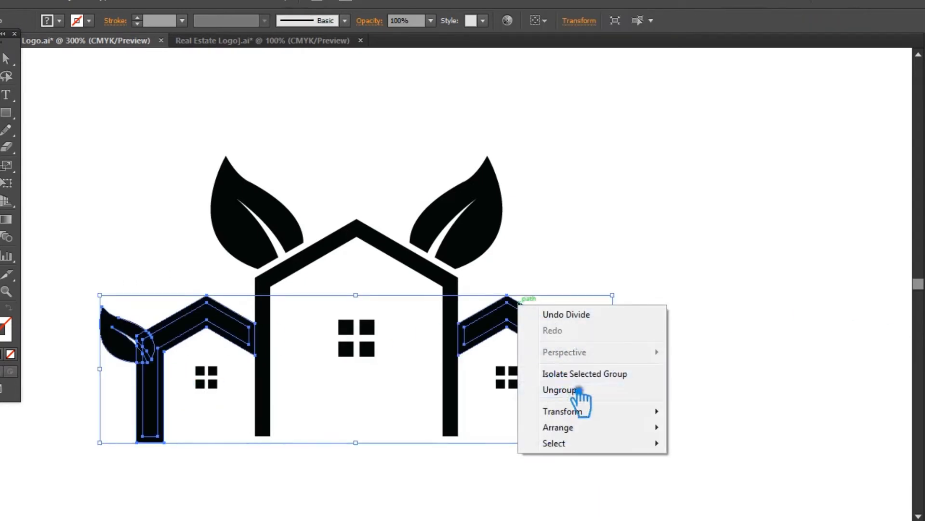
left_click(560, 390)
left_click(592, 381)
left_click(563, 330)
key("Delete")
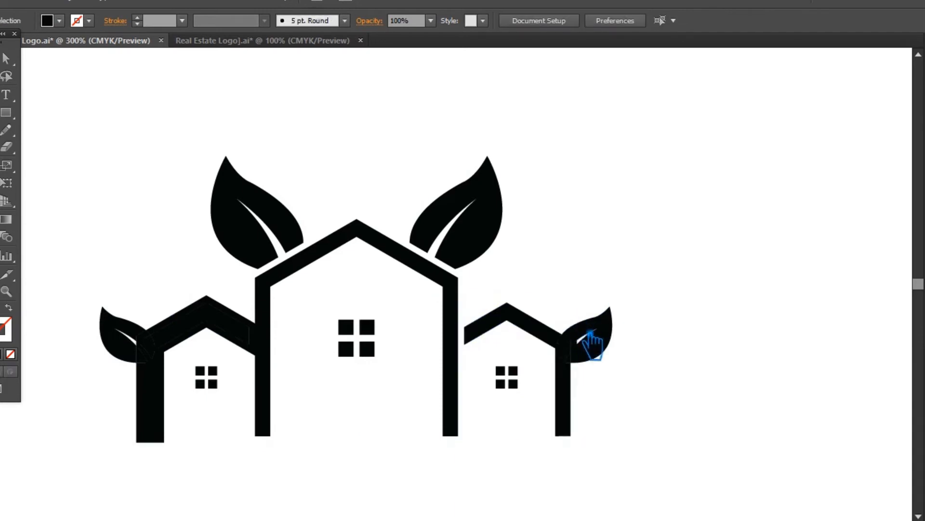
left_click(183, 328)
key("Delete")
Delete the leaf fragments lying in the gap between the left small leaf and its house.
left_click(140, 351)
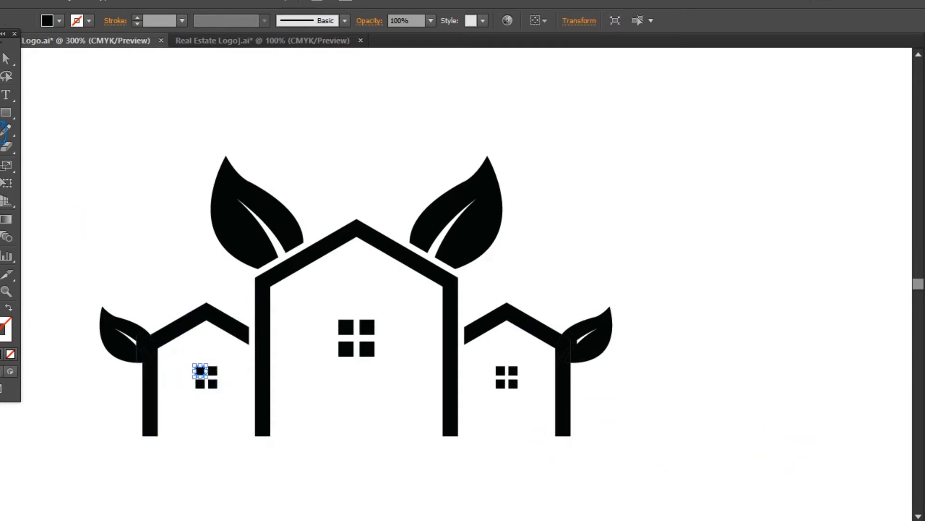
left_click_drag(88, 289, 171, 376)
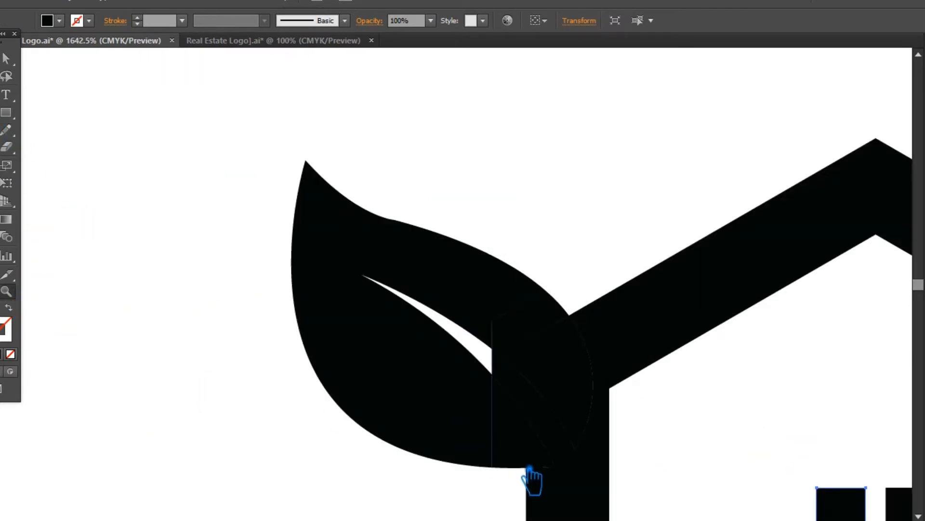
key("v")
left_click(523, 465)
key("Delete")
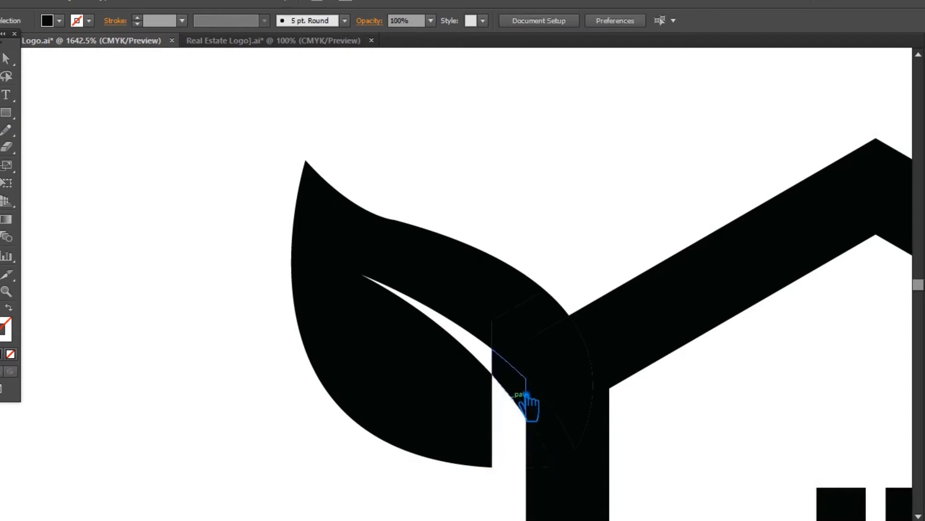
left_click(513, 351)
key("Delete")
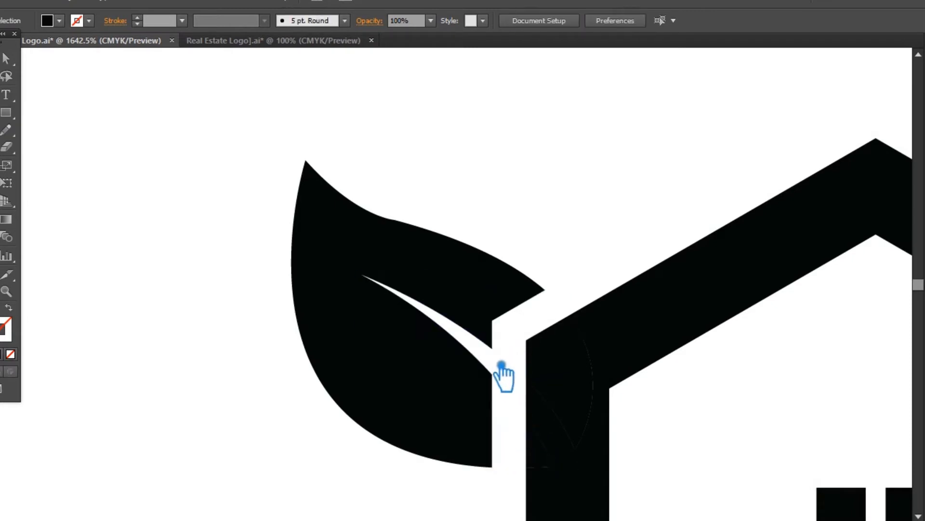
Unite the left small house outline with the leaf remnants inside its wall and roof.
left_click_drag(422, 472, 212, 326)
left_click_drag(452, 356, 331, 189)
left_click(924, 372)
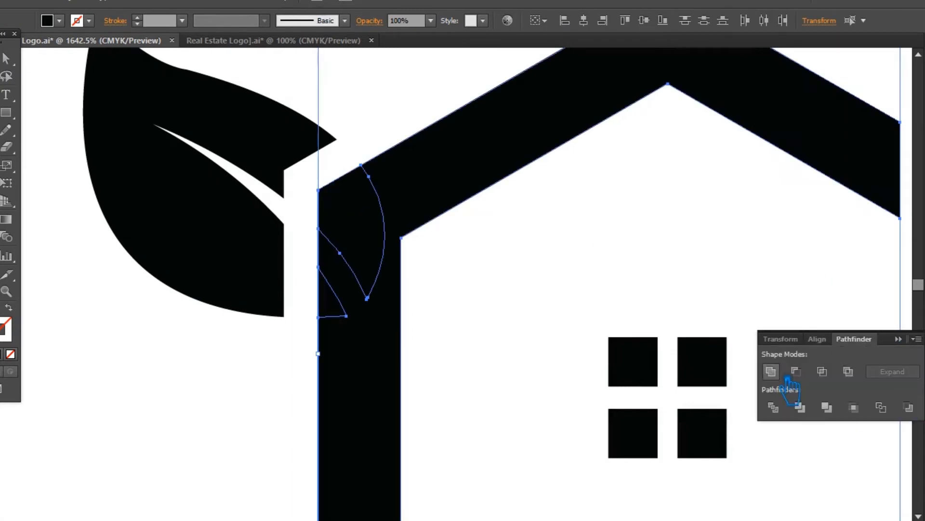
left_click(772, 372)
left_click(537, 280)
Delete the leaf fragments lying in the gap between the right small leaf and its house.
left_click_drag(760, 250, 448, 247)
left_click_drag(617, 260, 405, 264)
scroll(385, 270, "right", 6)
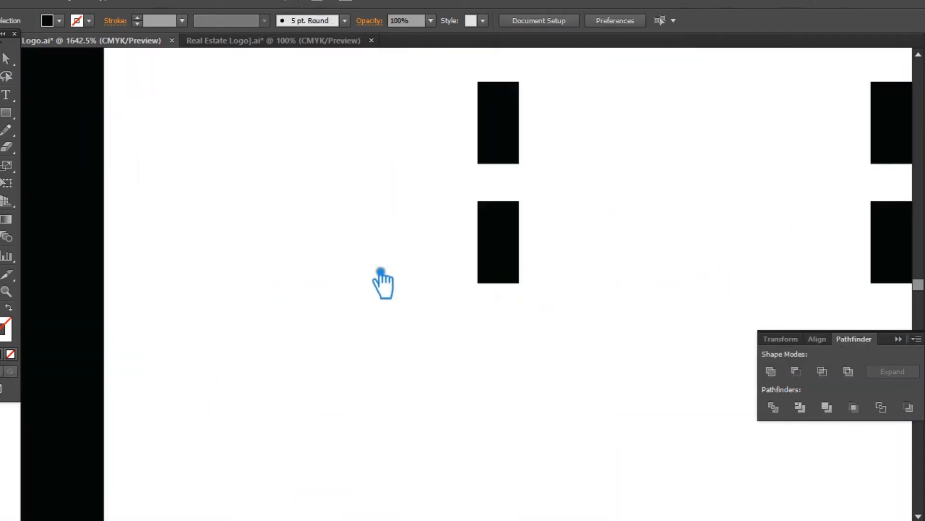
scroll(482, 282, "right", 11)
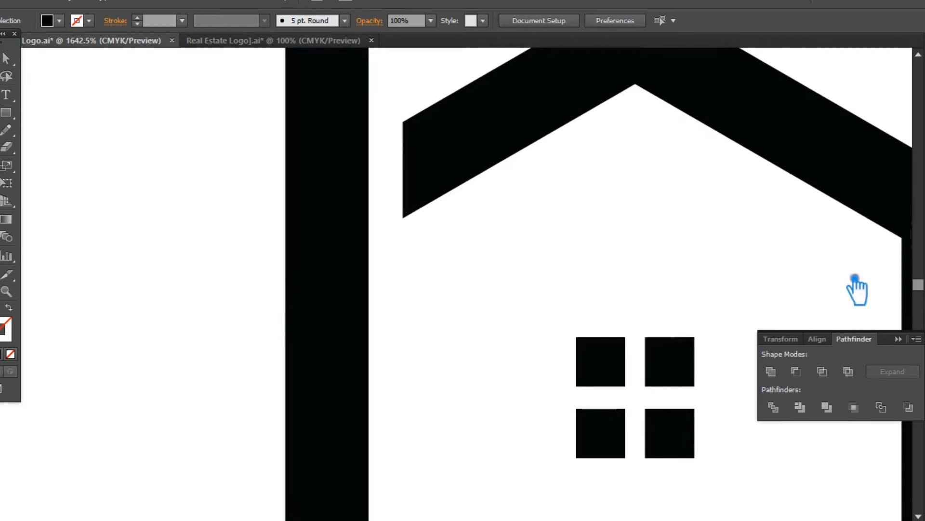
left_click(900, 340)
key("ctrl+minus")
key("ctrl+minus")
key("ctrl+minus")
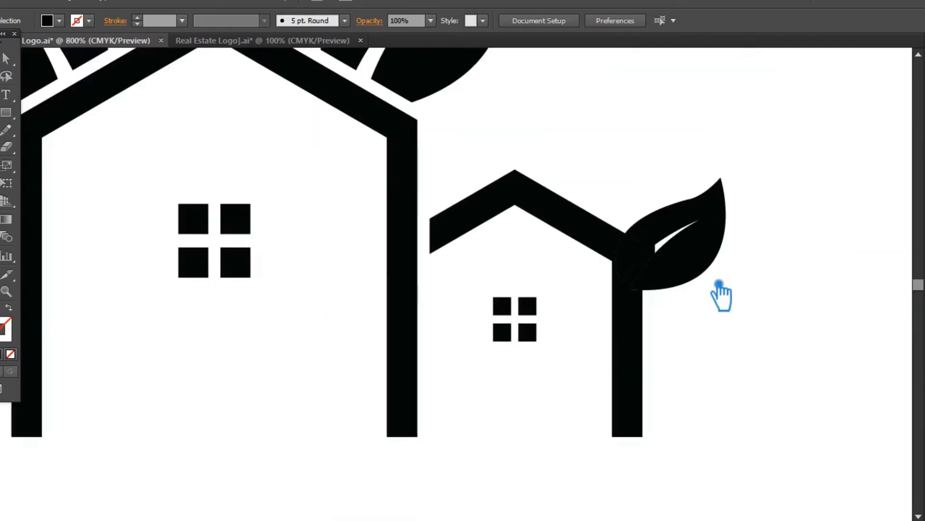
left_click(670, 292)
key("Delete")
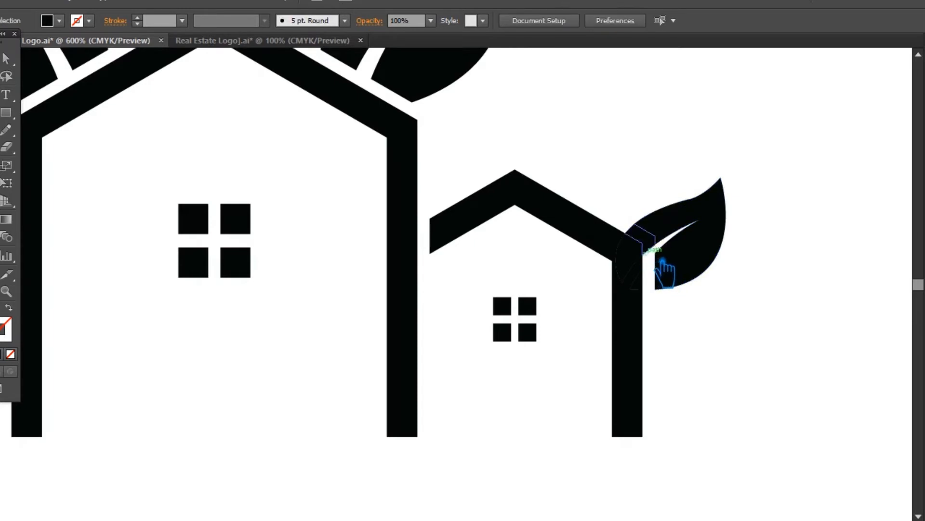
left_click(666, 254)
key("Delete")
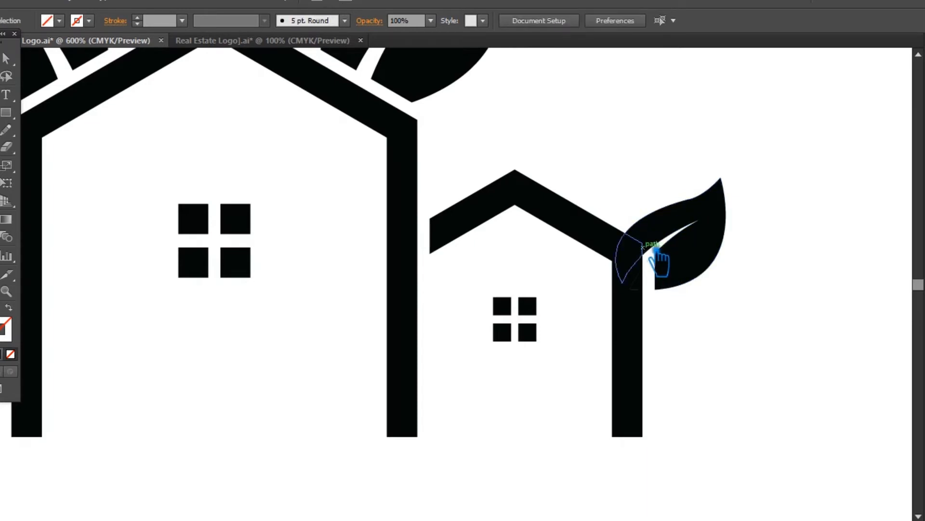
left_click(660, 247, "alt")
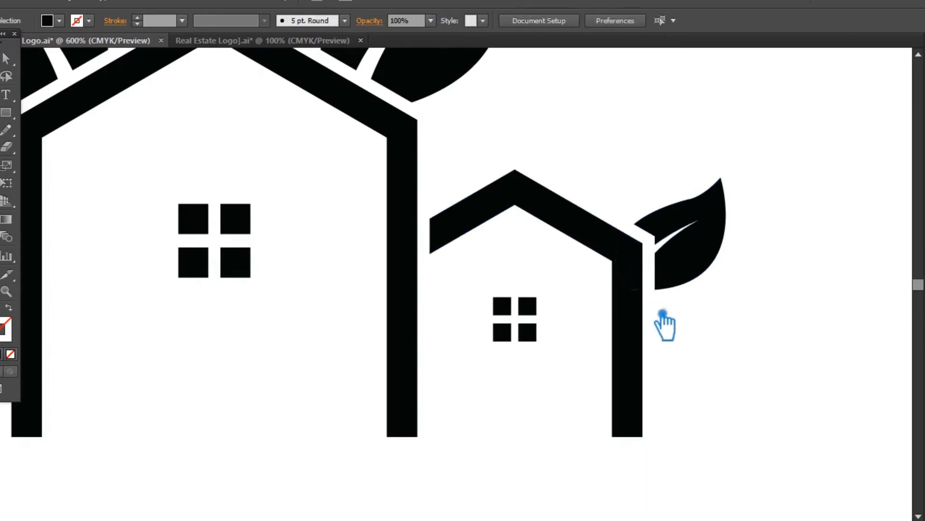
Unite the right small house outline with the leaf remnants inside its corner.
left_click_drag(645, 306, 611, 239)
key("ctrl+shift+F9")
left_click(772, 373)
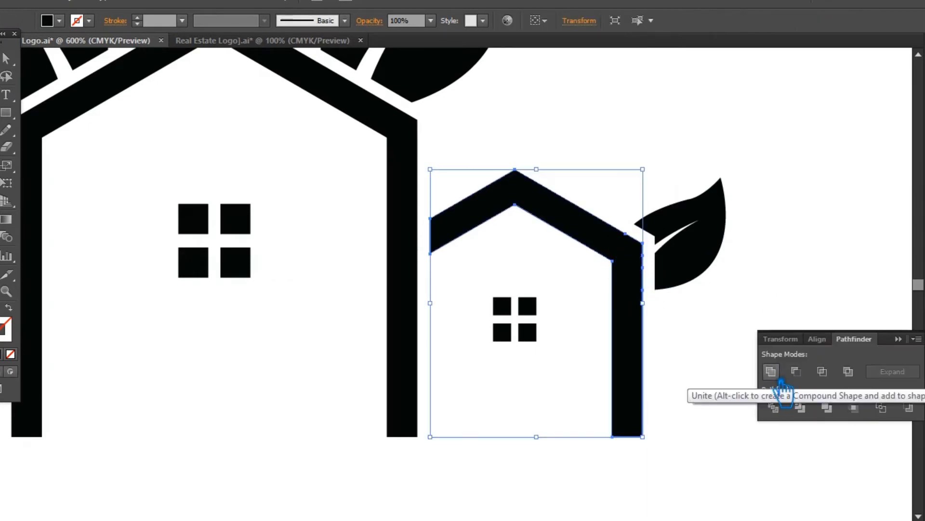
left_click(918, 332)
left_click(799, 340)
key("ctrl+minus")
key("ctrl+minus")
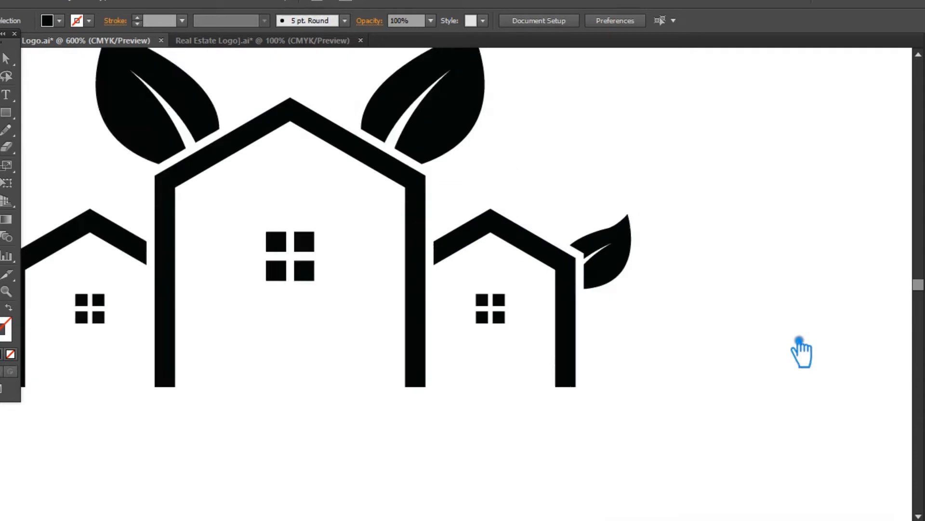
left_click(234, 137)
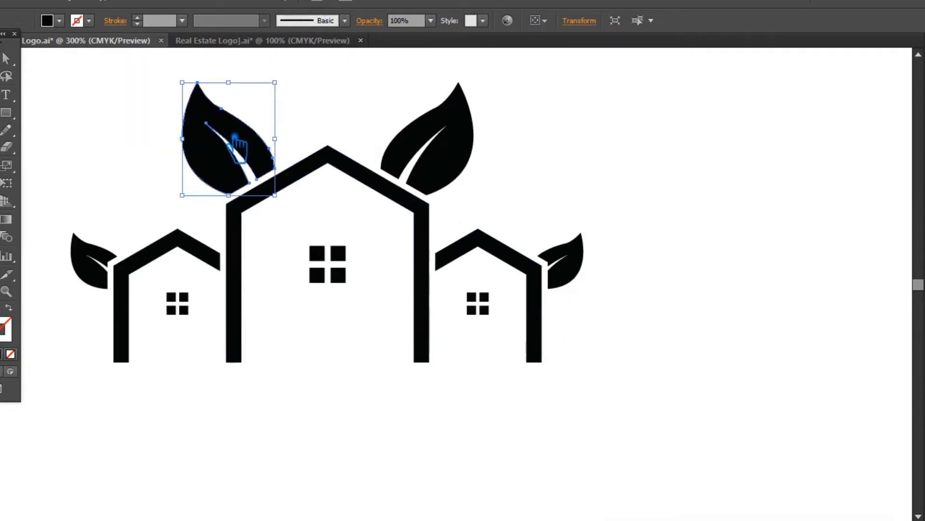
key("Delete")
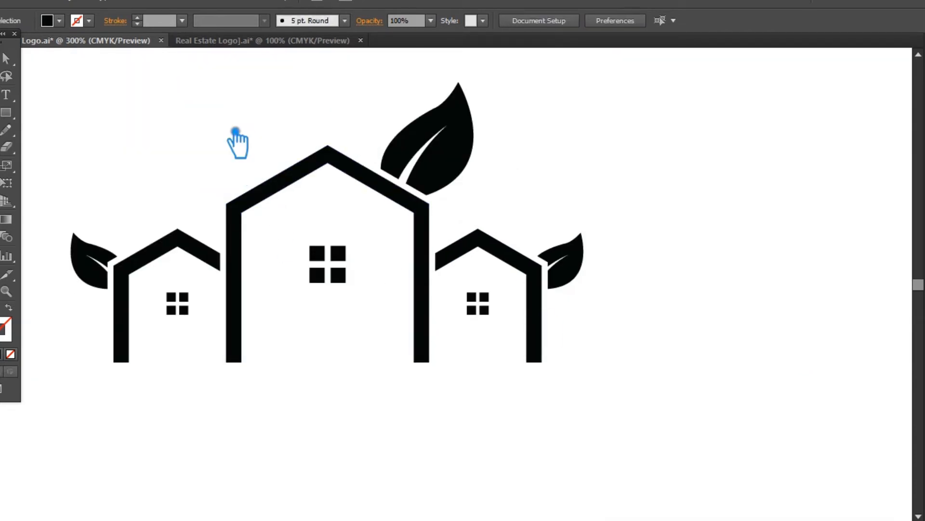
key("ctrl+z")
Scale both large leaves down together about their shared center above the main roof and save the document.
left_click(467, 141, "shift")
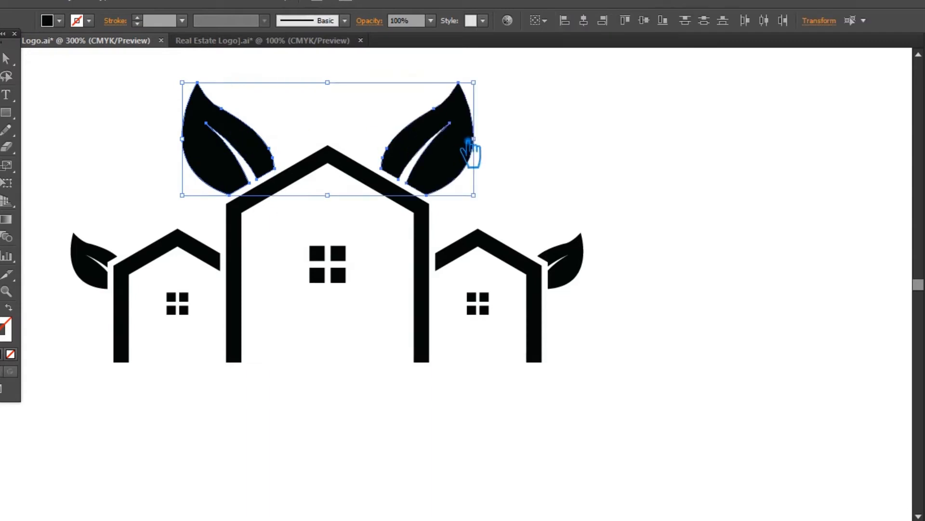
left_click_drag(474, 83, 437, 95)
left_click(560, 113)
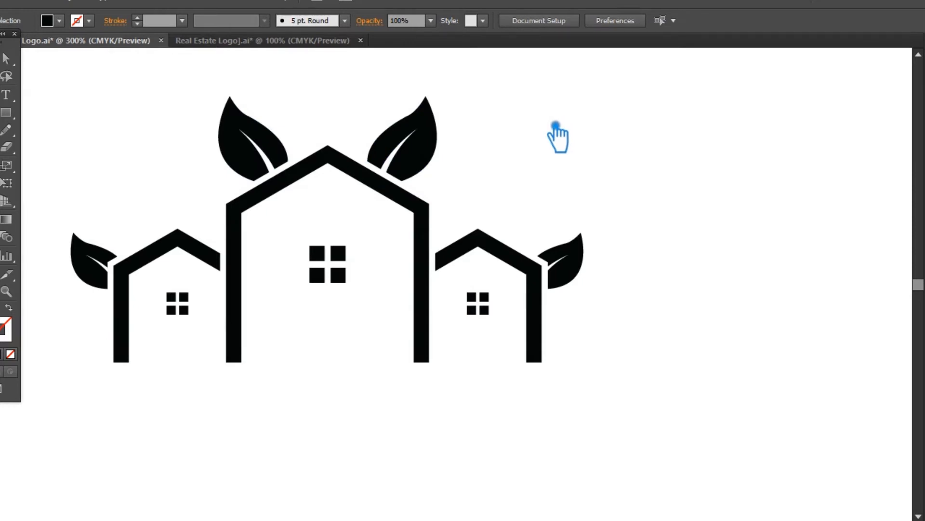
key("ctrl+minus")
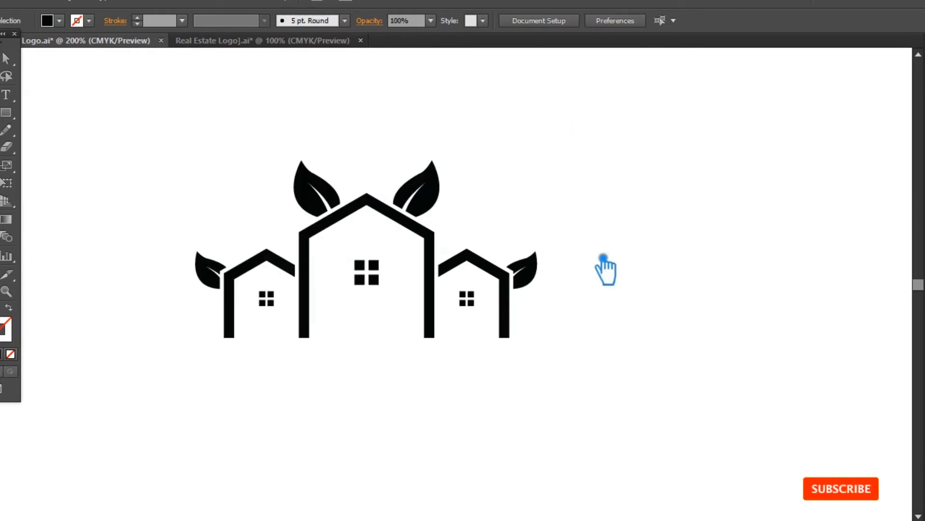
key("ctrl+s")
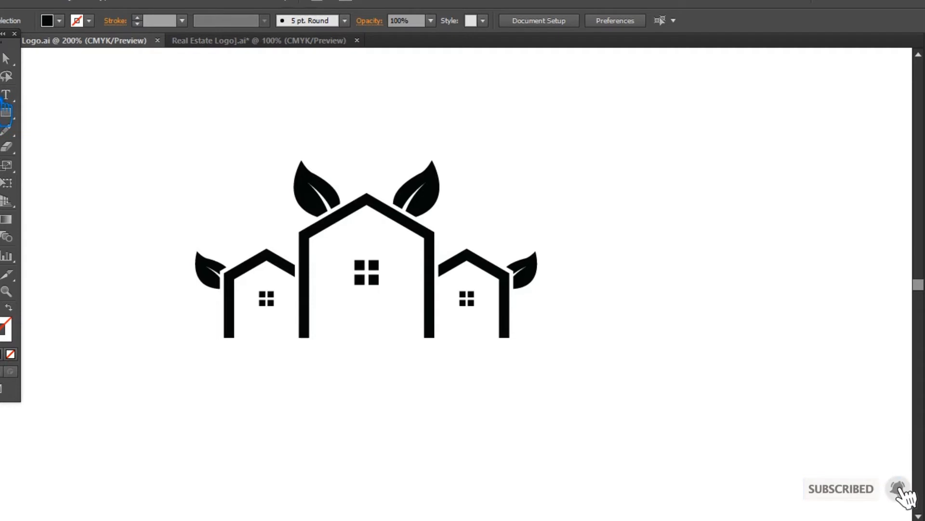
Draw a gentle S-shaped curve with the Pen tool along the base of the three houses, with a black stroke and no fill.
left_click_drag(237, 347, 488, 361)
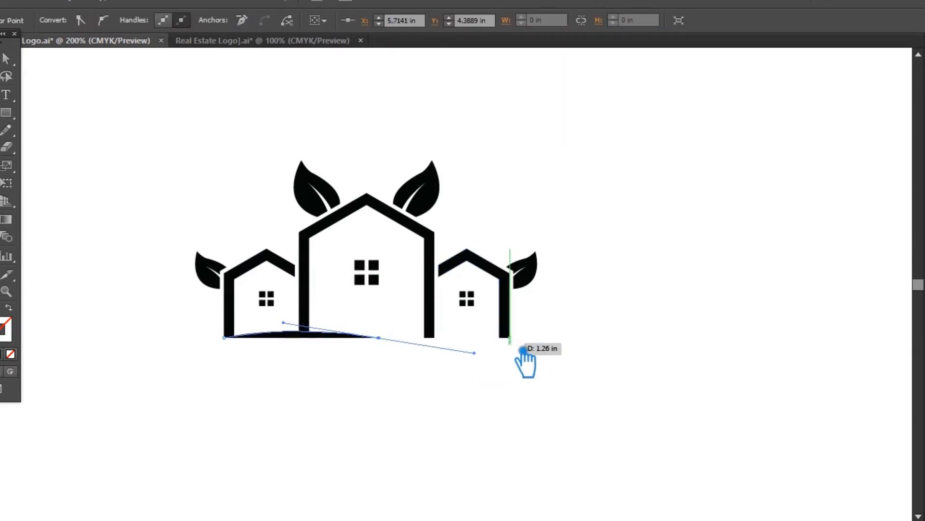
left_click(524, 346)
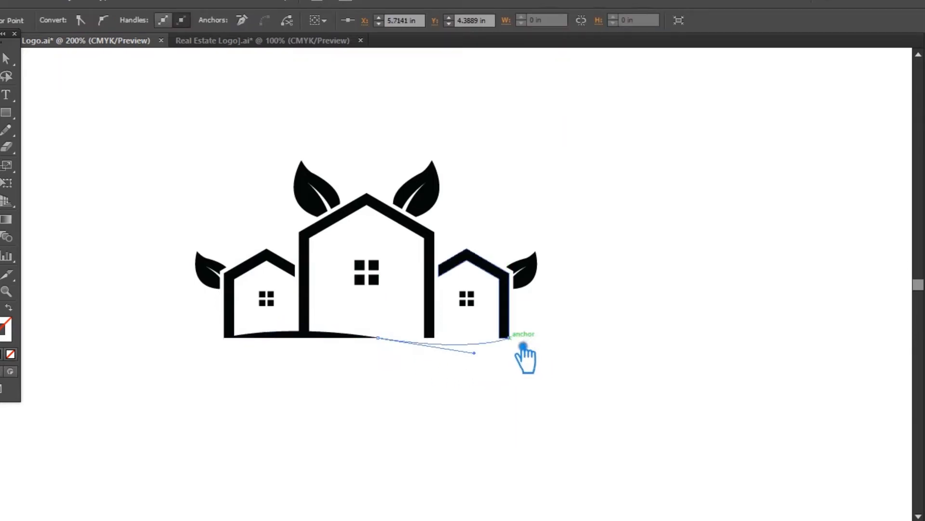
left_click(1, 58)
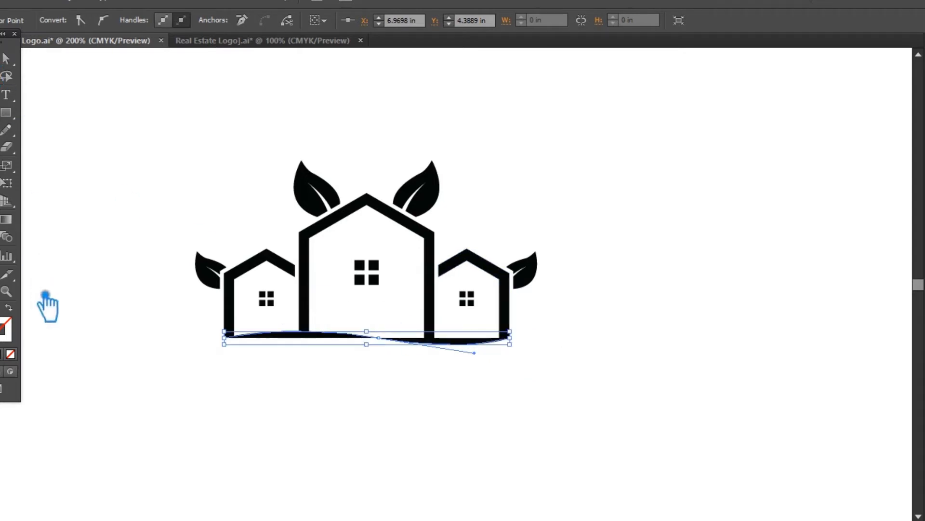
left_click(9, 308)
left_click(368, 367)
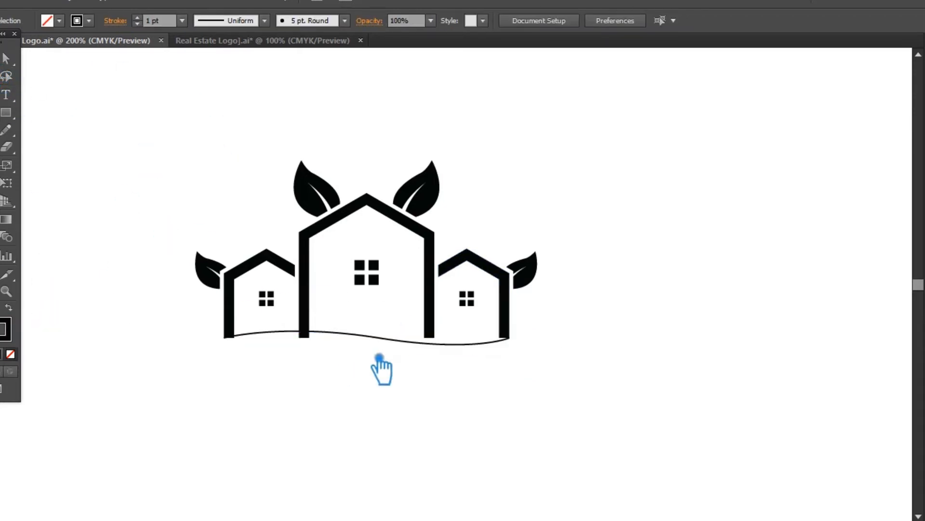
Widen the base curve past the outer walls and give it a 9 pt stroke with a width profile tapered at both ends.
left_click(391, 338)
key("Up")
key("Up")
key("Up")
key("Up")
key("Up")
key("Up")
key("Up")
key("Up")
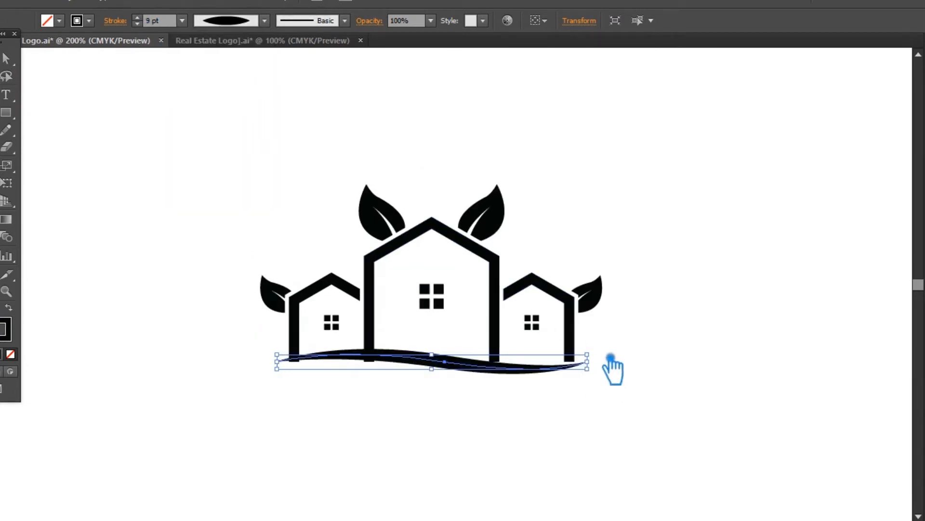
Rotate the base curve slightly counterclockwise and set its stroke weight to 8 pt.
left_click_drag(600, 361, 613, 355)
left_click(152, 22)
key("Up")
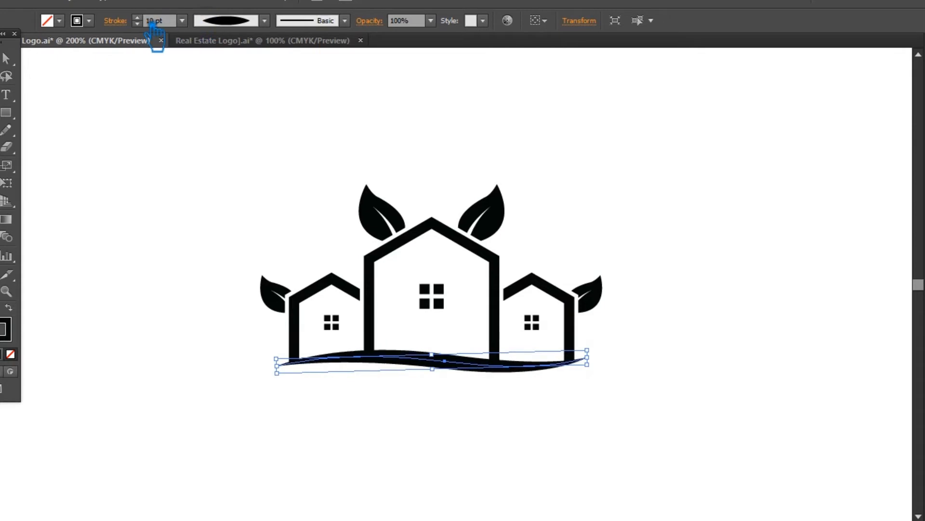
key("Down")
key("Down")
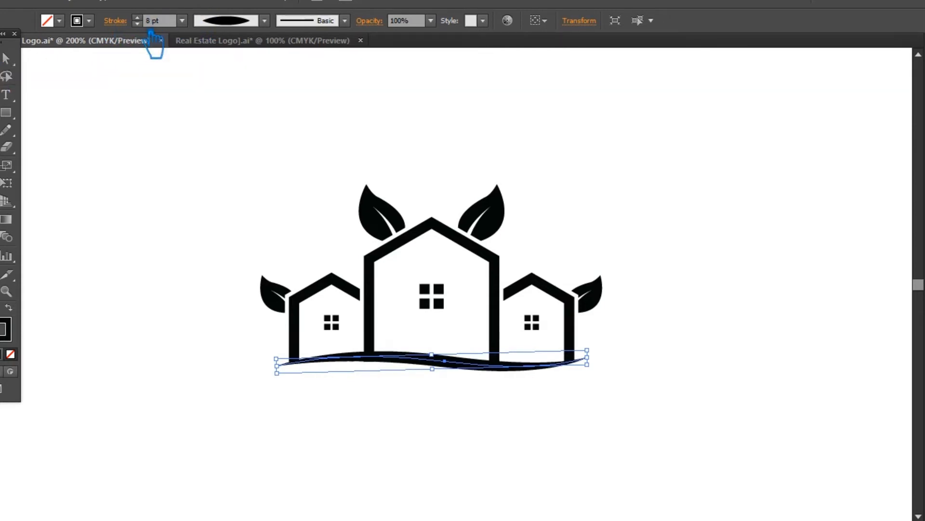
left_click(82, 4)
mouse_move(137, 291)
left_click(318, 350)
left_click(644, 236)
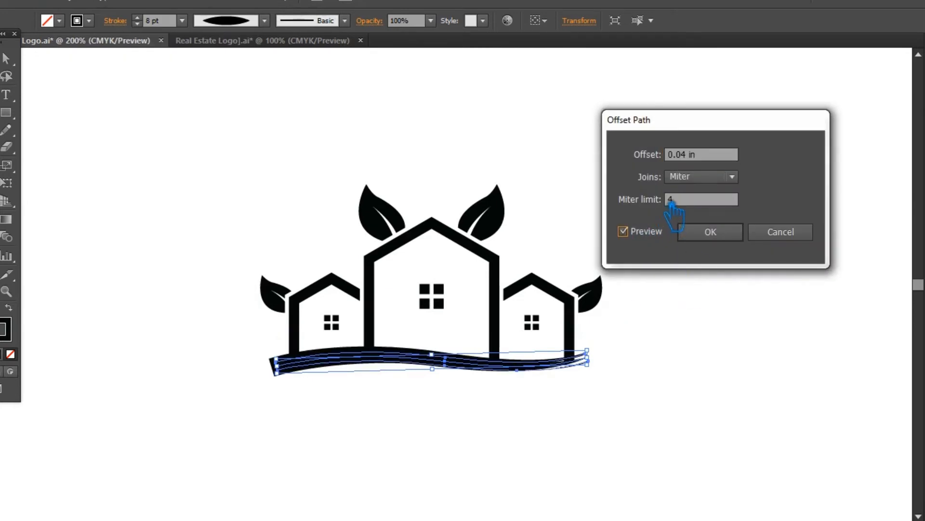
left_click(800, 235)
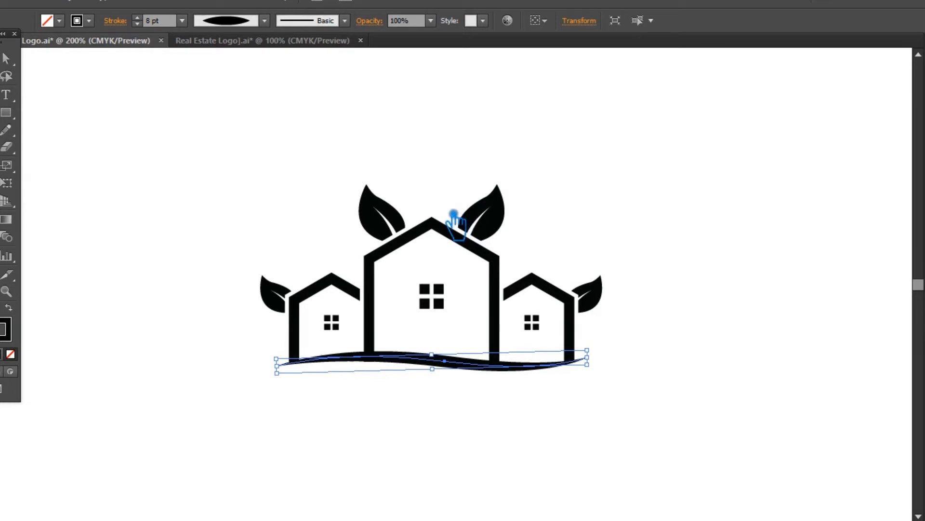
Expand the appearance of the base curve and offset its path outward by 0.06 in.
left_click(84, 3)
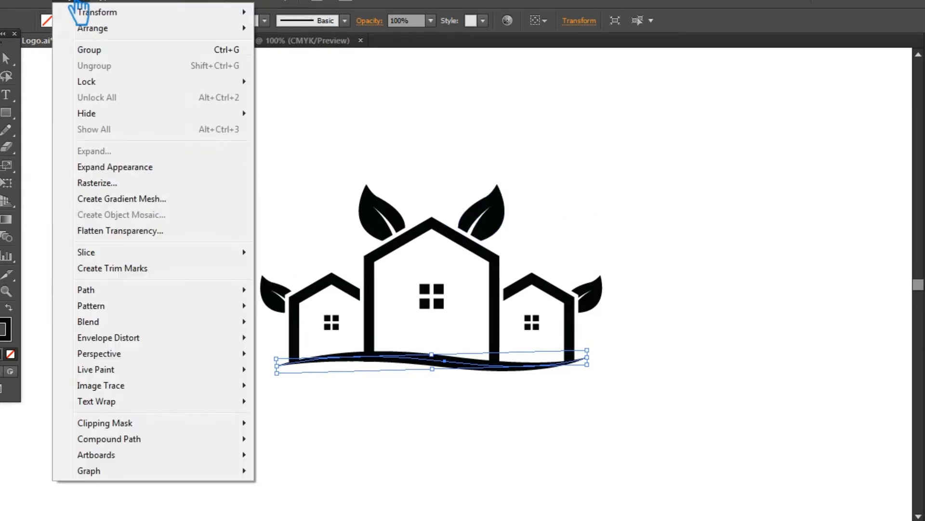
left_click(149, 168)
left_click(89, 4)
mouse_move(145, 289)
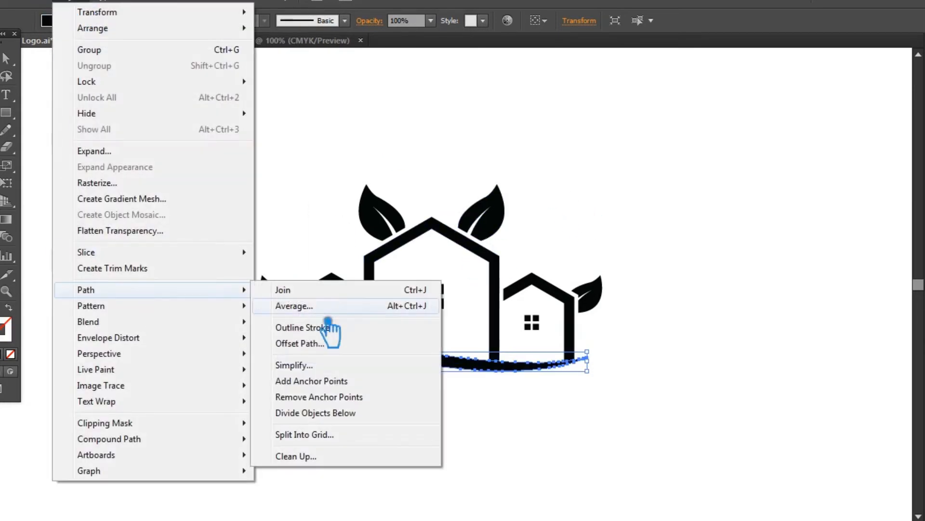
left_click(424, 341)
left_click(624, 232)
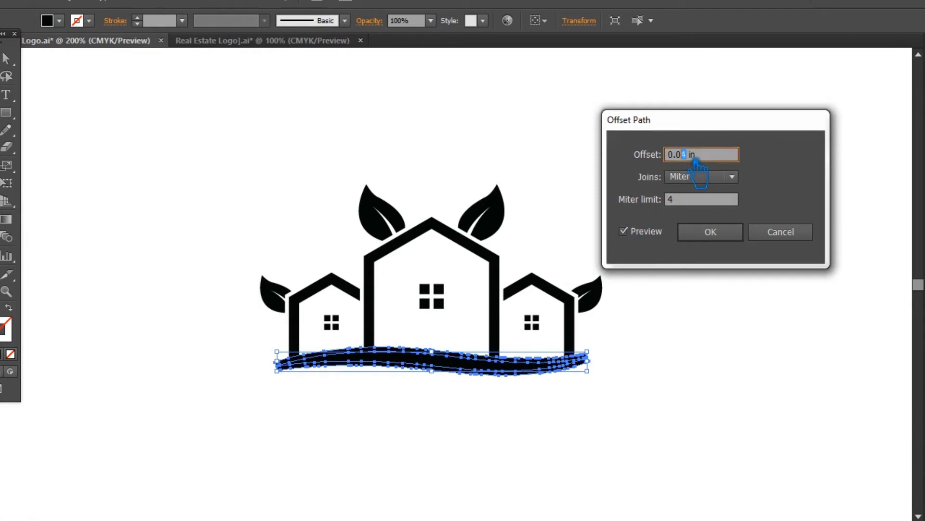
left_click(710, 232)
Split the house outlines and the offset base curve with Pathfinder Divide, and ungroup the resulting pieces.
left_click_drag(657, 382, 279, 359)
left_click(923, 381)
left_click(773, 407)
left_click(899, 338)
left_click(511, 388)
right_click(414, 348)
left_click(422, 434)
Delete the offset strips surrounding the tapered base curve.
left_click_drag(428, 358, 431, 351)
key("Delete")
left_click(417, 353)
key("Delete")
left_click(350, 353)
key("Delete")
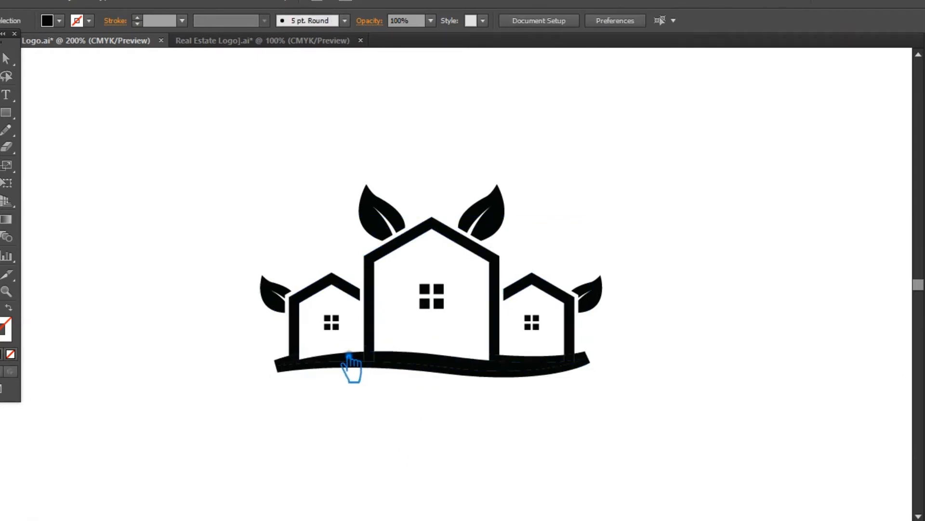
left_click(294, 367)
key("Delete")
left_click(530, 360)
key("Delete")
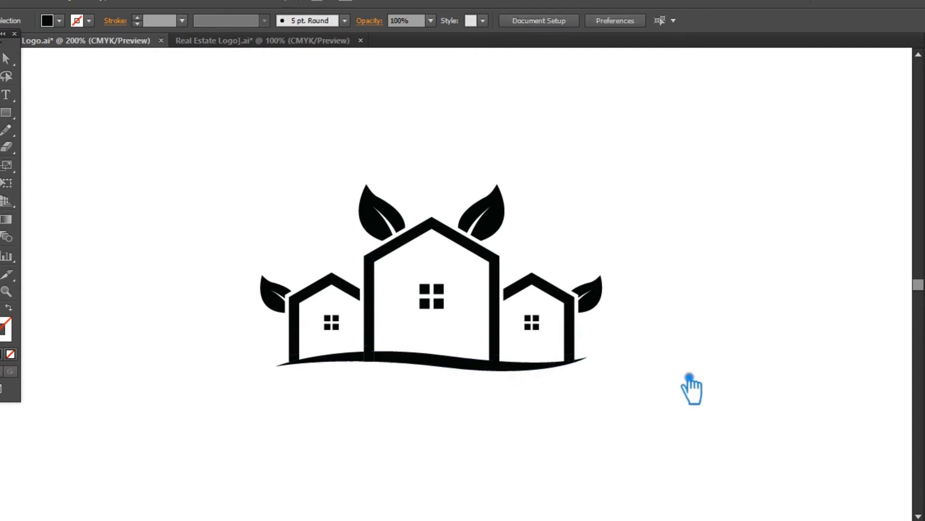
Delete the wall-end pieces between the houses and the base curve, plus the sliver sticking out below the curve.
key("ctrl+plus")
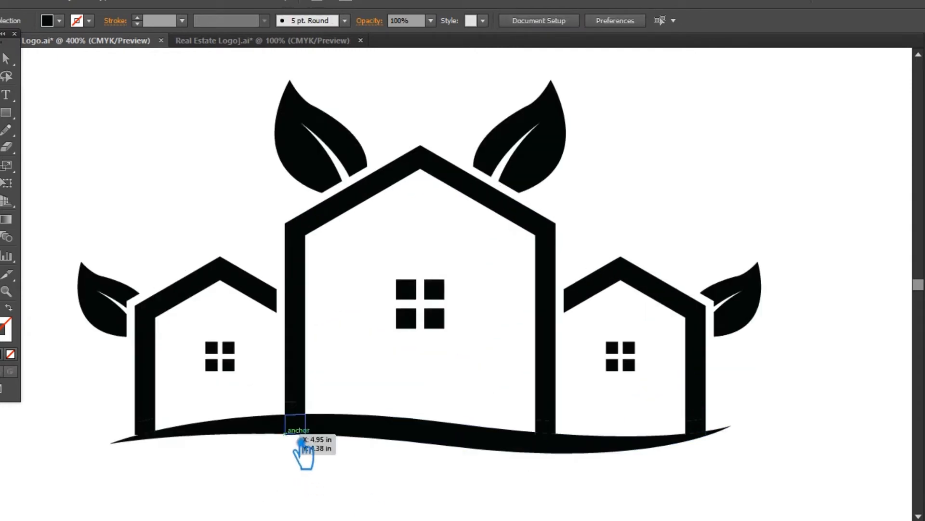
mouse_move(307, 413)
left_mouse_down()
mouse_move(560, 433)
mouse_move(718, 441)
left_mouse_up()
left_click(146, 428, "alt")
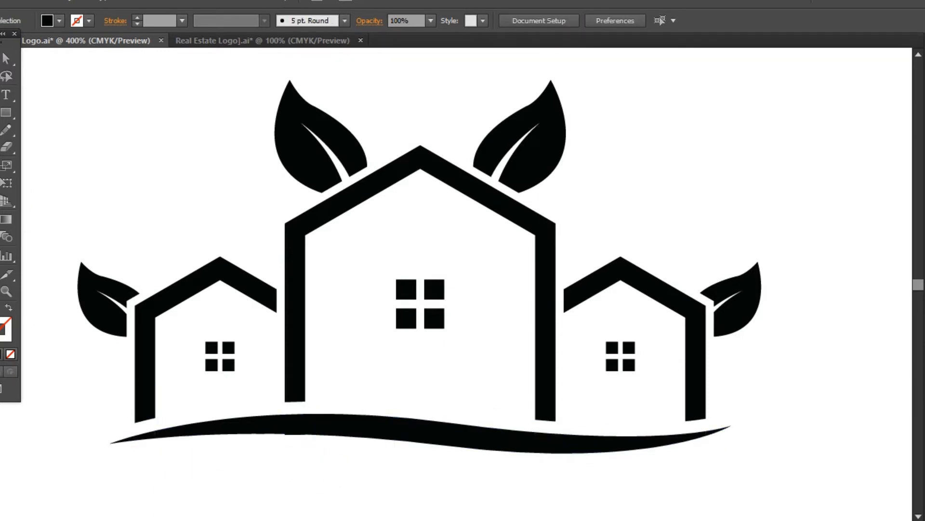
left_click(6, 291)
left_click_drag(331, 458, 285, 427)
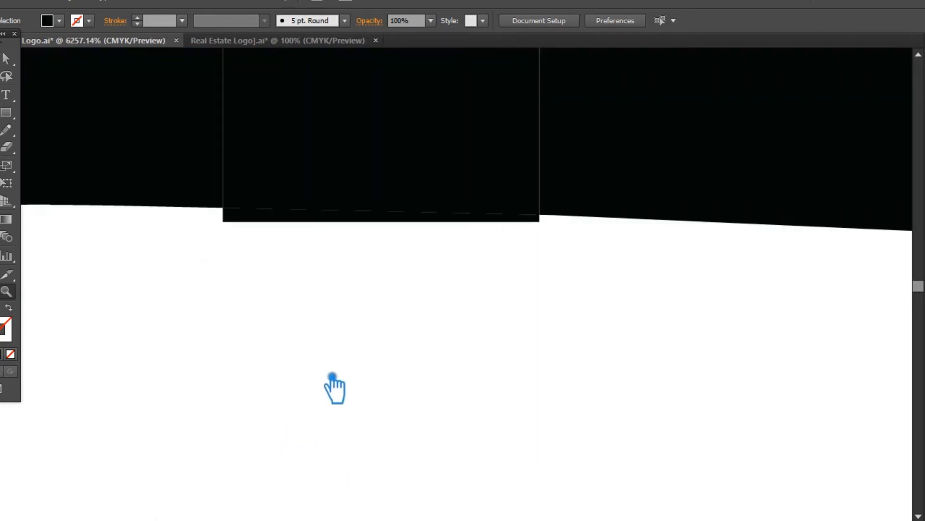
left_click(253, 218)
key("Delete")
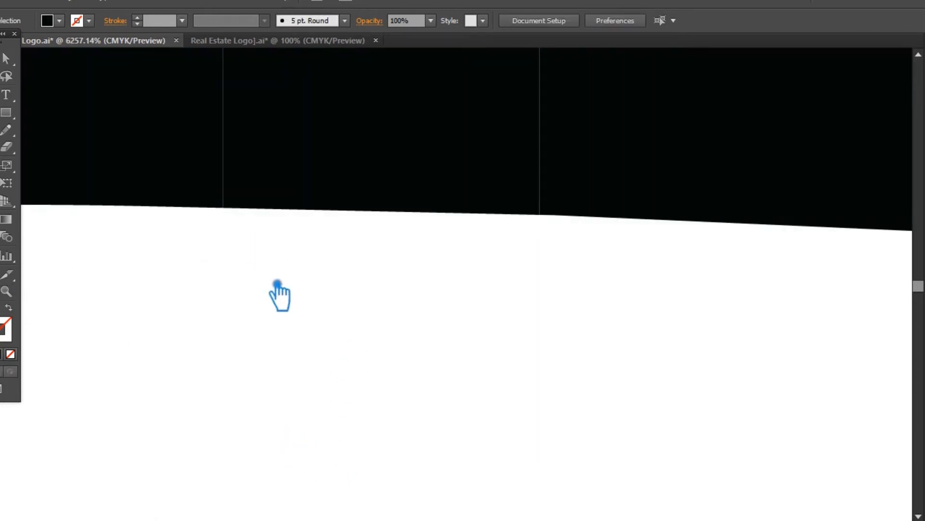
Unite the pieces of the base curve into a single shape with Pathfinder and save the document.
scroll(278, 289, "down", 8)
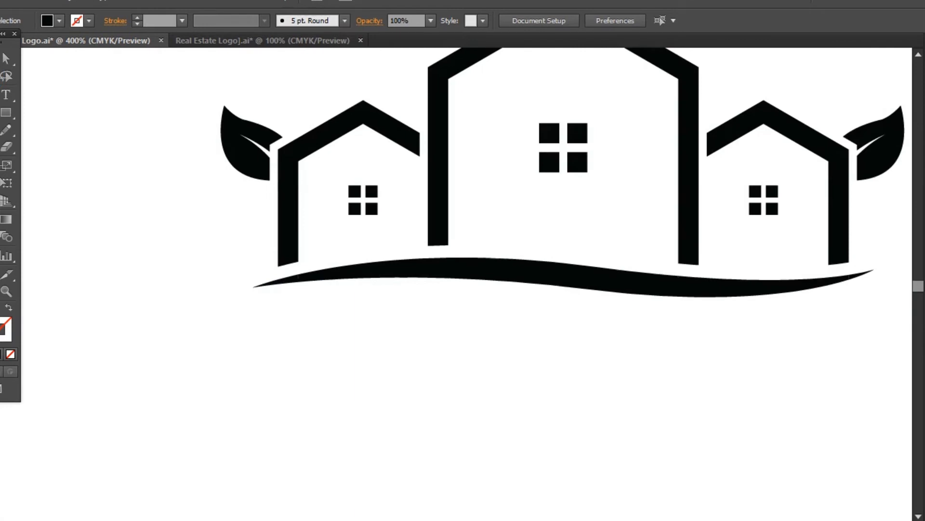
left_click_drag(644, 374, 532, 386)
left_click_drag(814, 348, 90, 260)
left_click(181, 237, "shift")
left_click(332, 209, "shift")
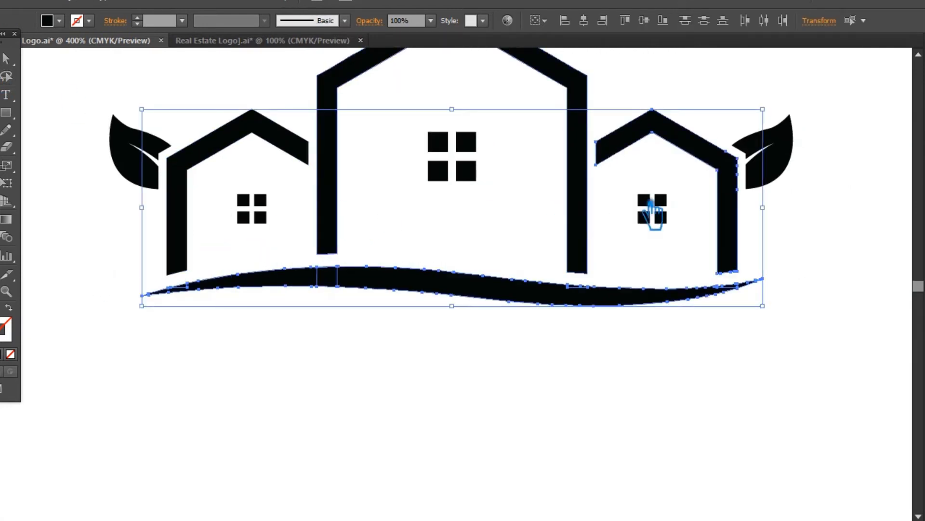
left_click(742, 232, "shift")
key("shift+ctrl+F9")
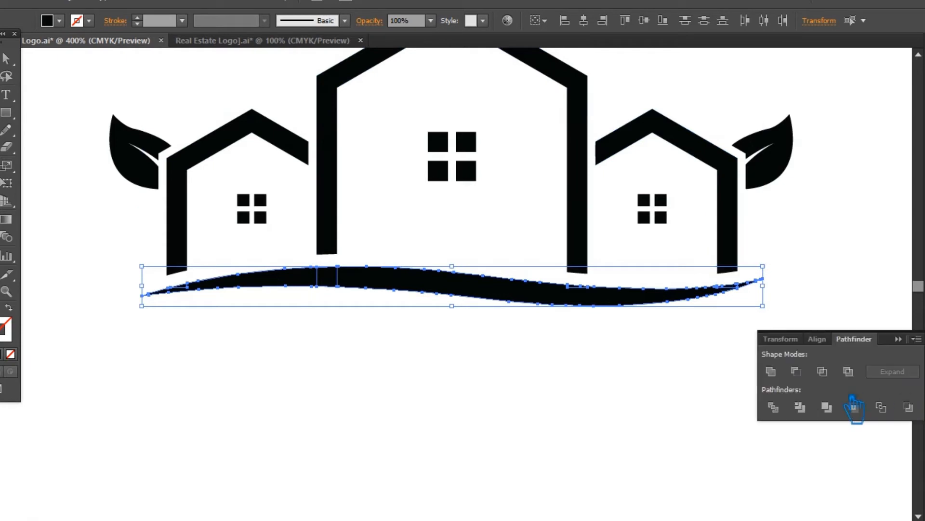
key("shift+ctrl+F9")
left_click(844, 321)
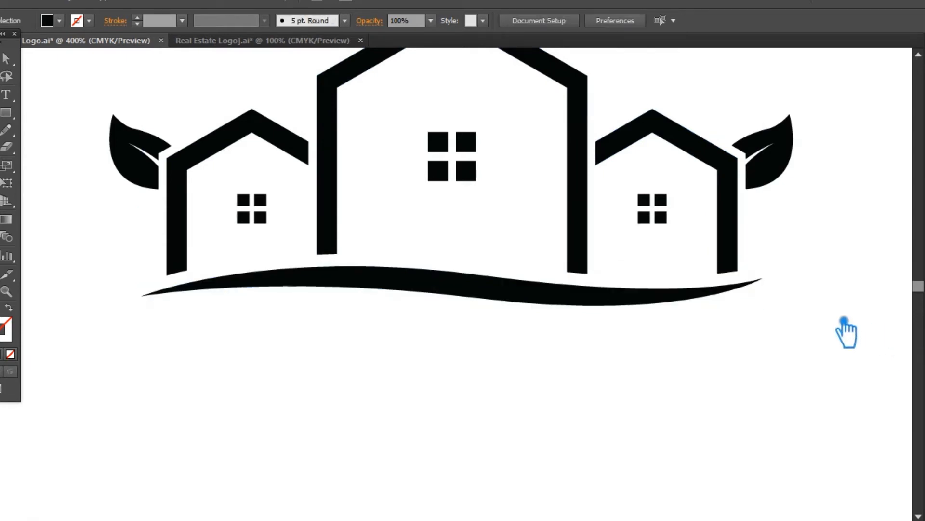
key("ctrl+minus")
left_click_drag(743, 335, 746, 380)
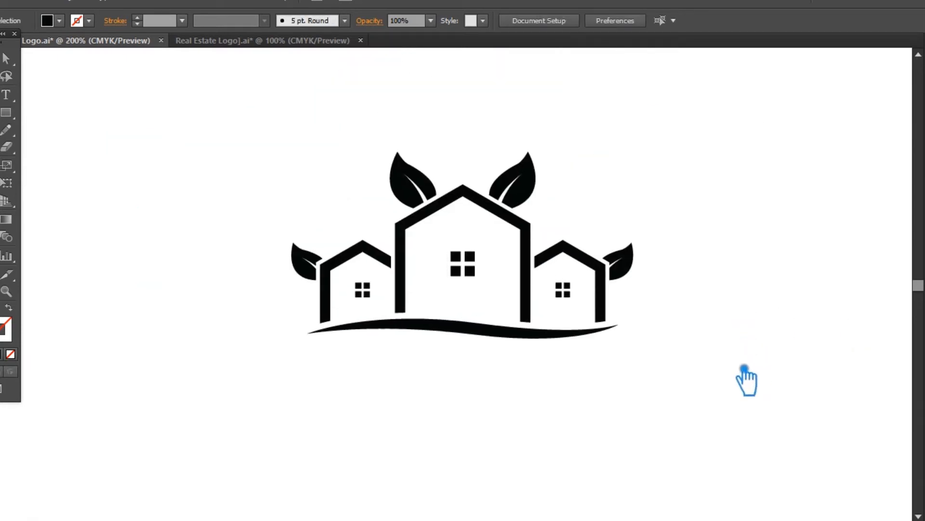
key("ctrl+s")
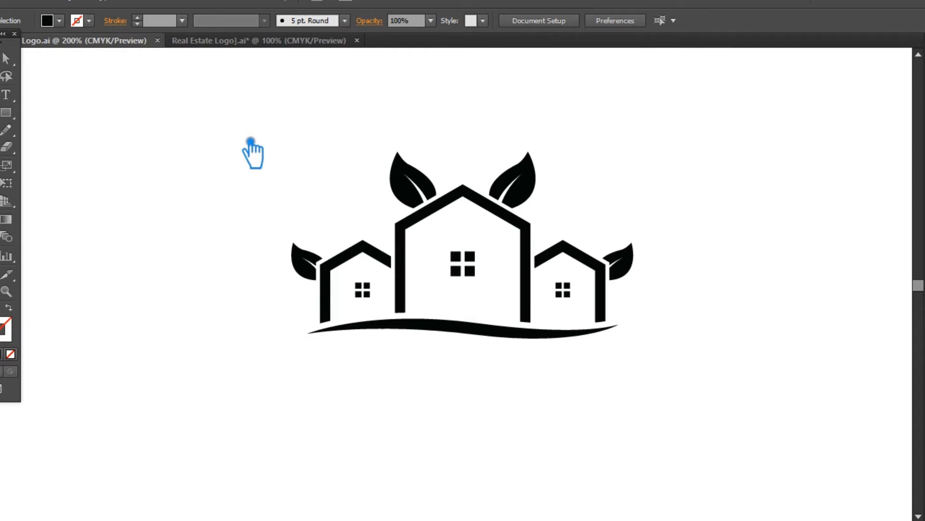
Group the two large leaves above the main roof and delete them.
left_click(8, 95)
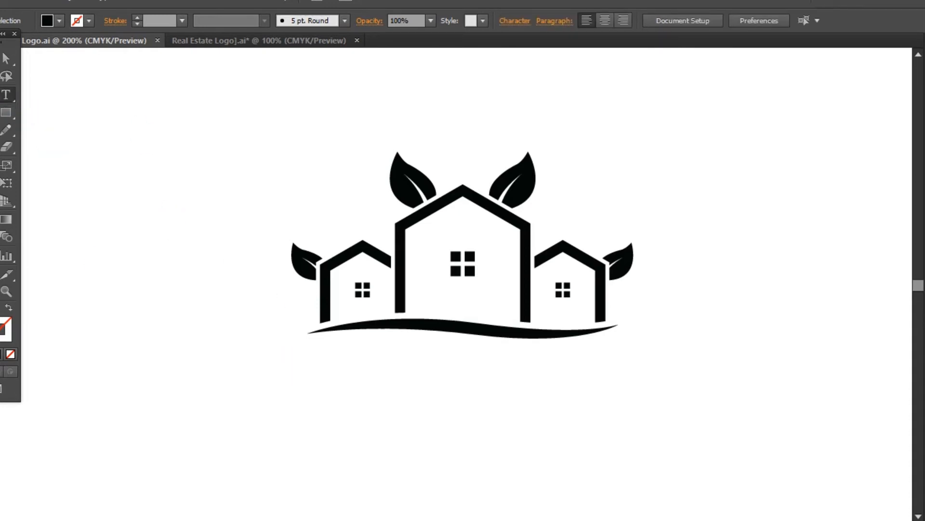
left_click(1, 58)
left_click(532, 186)
left_click(428, 179, "shift")
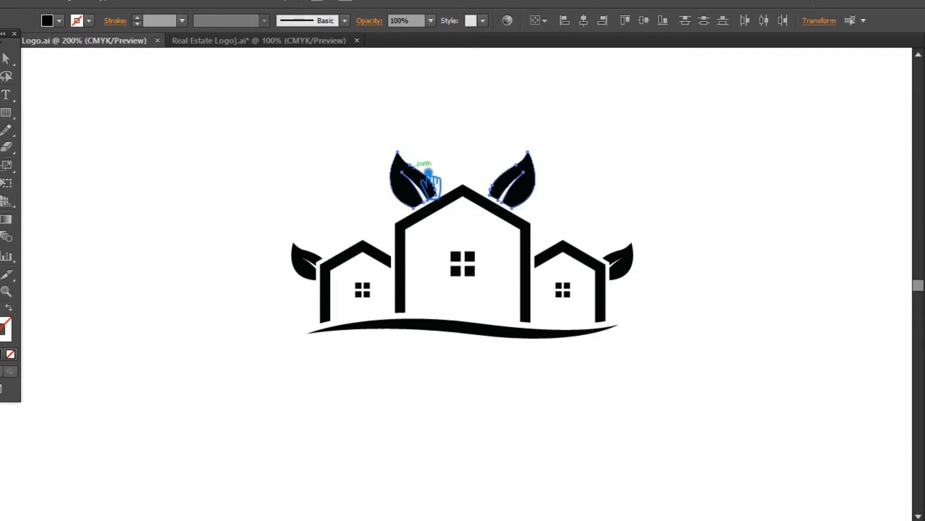
key("ctrl+g")
key("Delete")
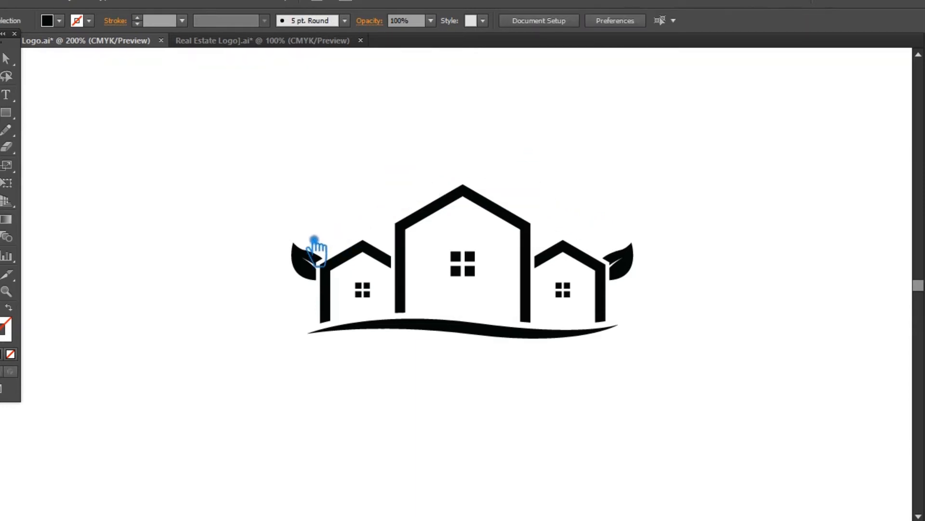
Try moving the left house's small leaf against the left roof corner of the main house.
left_click_drag(313, 266, 401, 258)
left_click(451, 374)
left_click(399, 276)
left_click(401, 345)
left_click(418, 256)
left_click(450, 381)
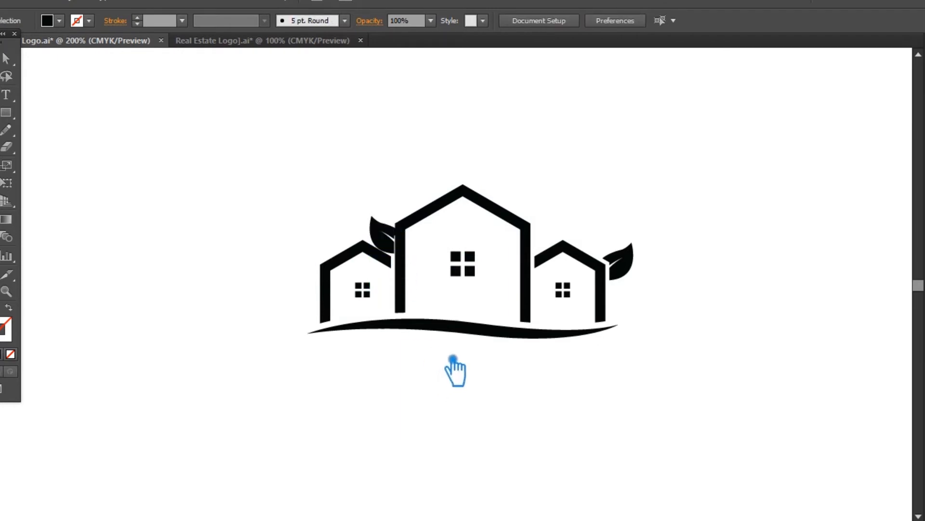
left_click(635, 263)
left_click(687, 266)
left_click(632, 262)
left_click(394, 244, "shift")
left_click(698, 247)
Try placing a spare leaf from outside the artboard below the logo.
key("ctrl+minus")
key("ctrl+minus")
key("ctrl+minus")
left_click_drag(115, 479, 434, 338)
key("ctrl+plus")
key("ctrl+plus")
key("ctrl+plus")
key("ctrl+plus")
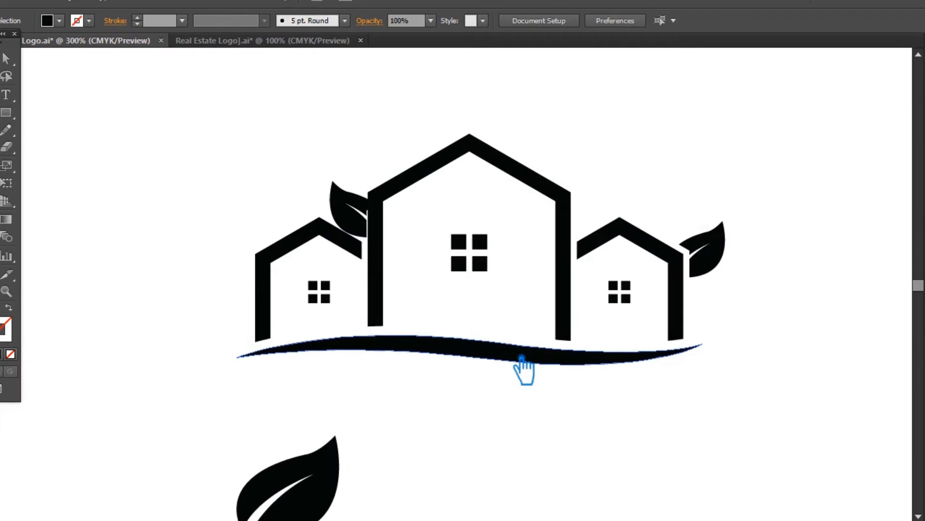
left_click(349, 225)
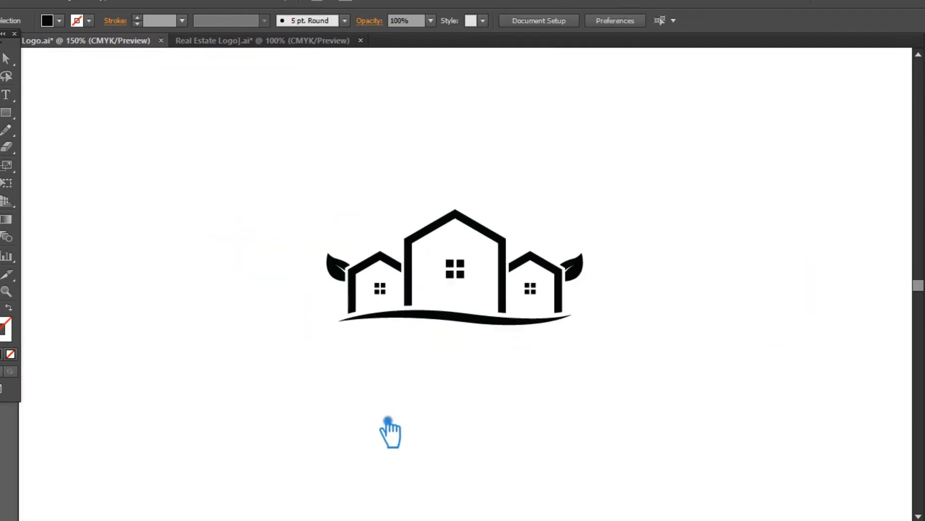
Move a spare leaf from outside the artboard to the empty area below the logo.
key("ctrl+minus")
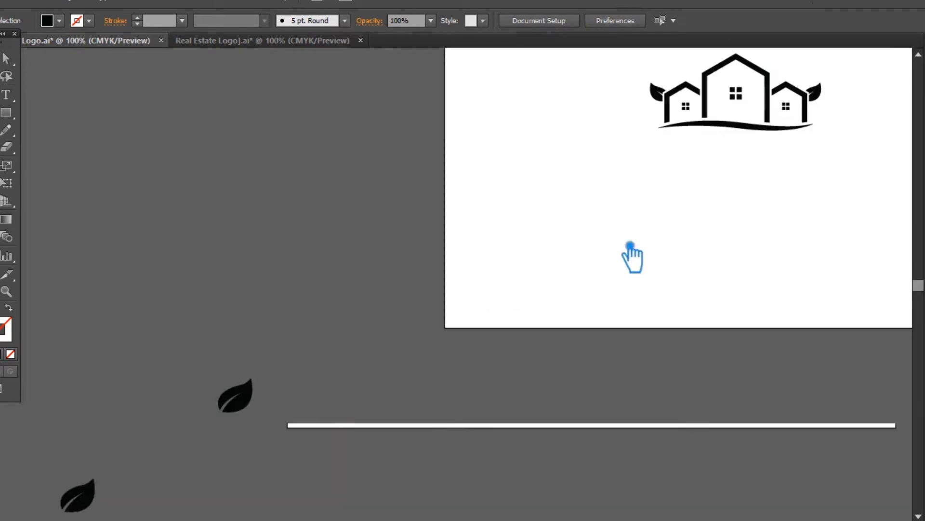
left_click_drag(257, 402, 730, 247)
left_click_drag(731, 247, 731, 249)
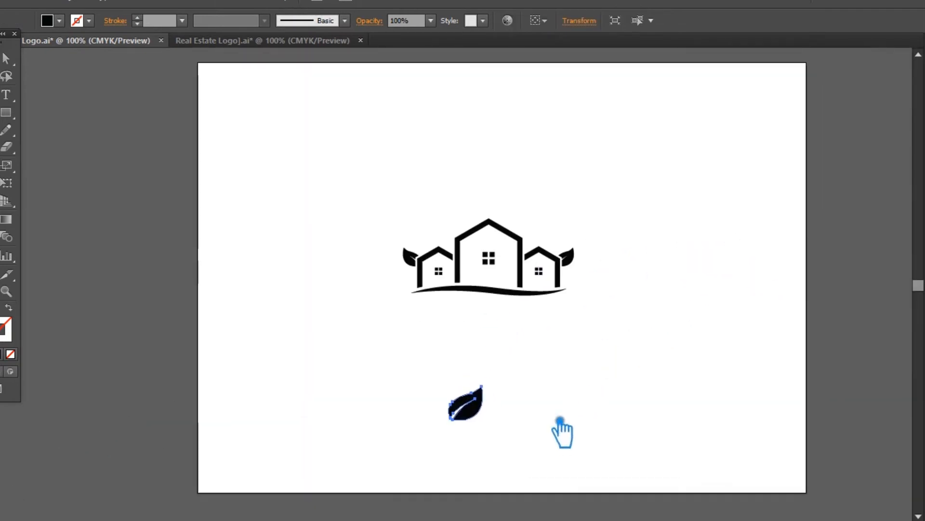
key("ctrl+plus")
left_click(482, 316)
left_click(577, 286)
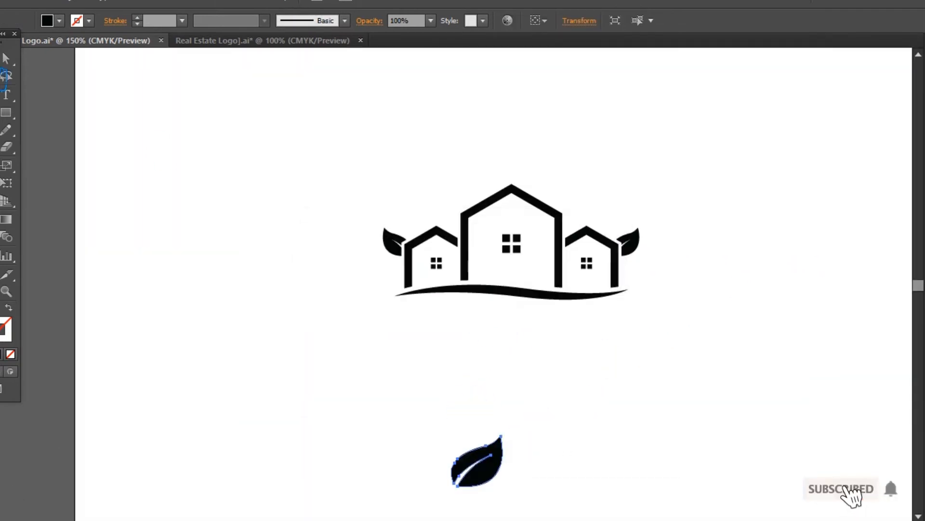
Rotate the spare leaf more upright and place it over the right roof corner of the main house.
left_click(2, 59)
left_click(502, 312)
left_click_drag(501, 458, 626, 145)
left_click(629, 174)
left_click_drag(620, 196, 468, 229)
left_click(660, 216)
key("ctrl+plus")
key("ctrl+plus")
left_click_drag(497, 193, 503, 186)
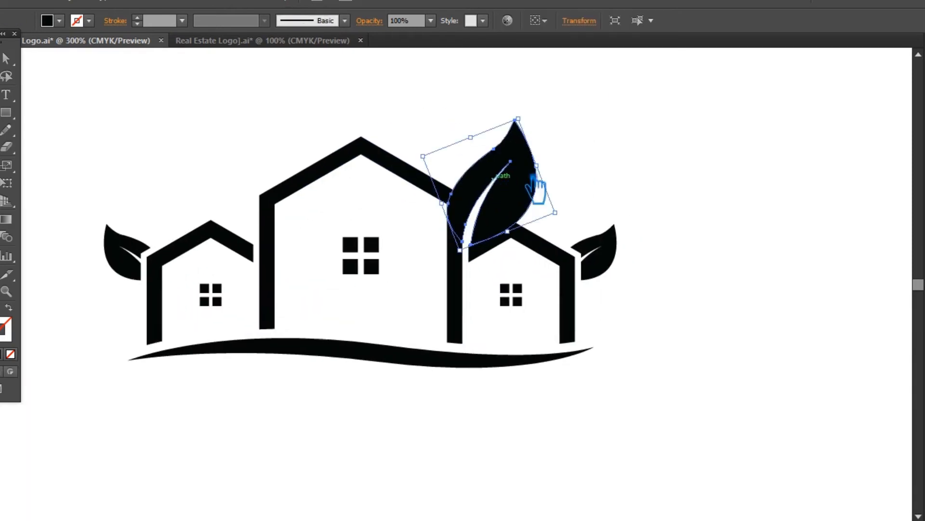
Scale the large leaf down slightly at the main house's right roof corner.
left_click(598, 147)
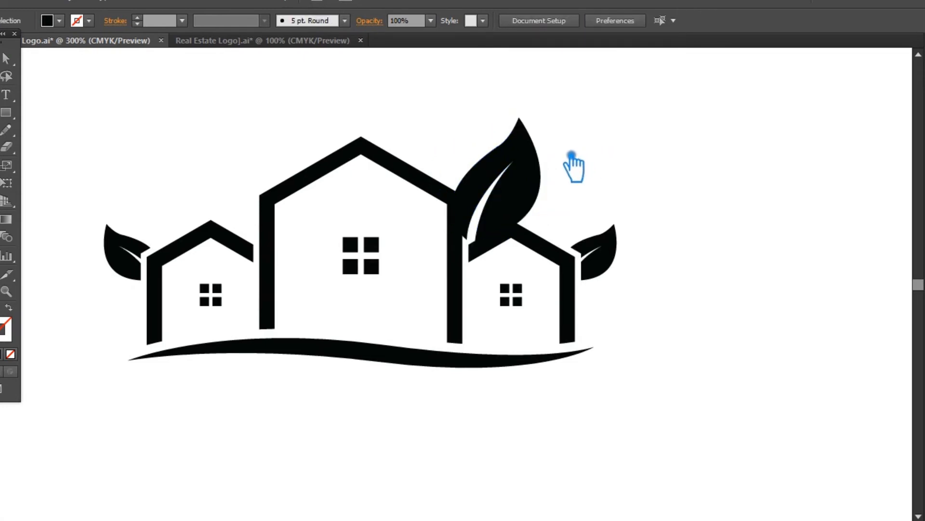
left_click(533, 187)
mouse_move(539, 132)
left_mouse_down()
mouse_move(529, 141)
mouse_move(536, 143)
left_mouse_up()
left_click(564, 131)
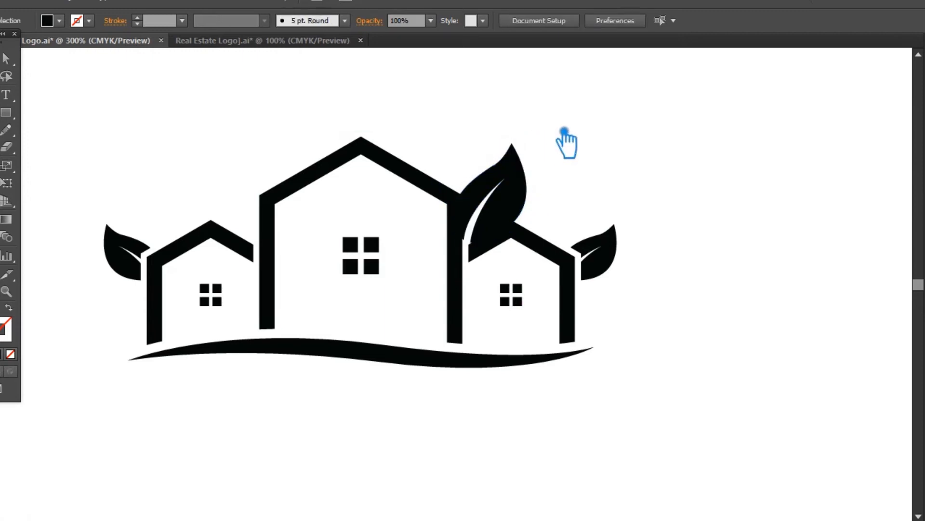
Duplicate the large leaf onto the left part of the main house and mirror the copy horizontally.
left_click(526, 175)
left_click_drag(521, 216, 321, 215)
right_click(318, 212)
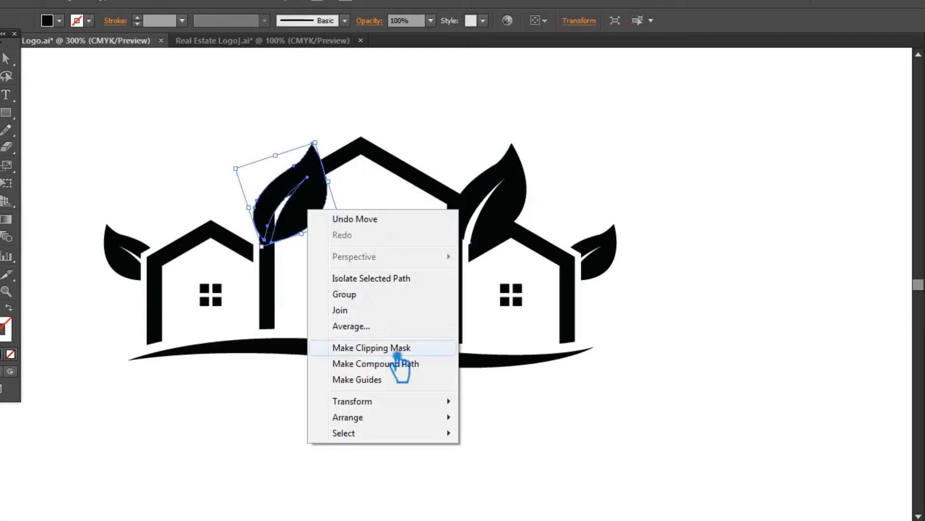
mouse_move(351, 399)
left_click(526, 325)
left_click(478, 344)
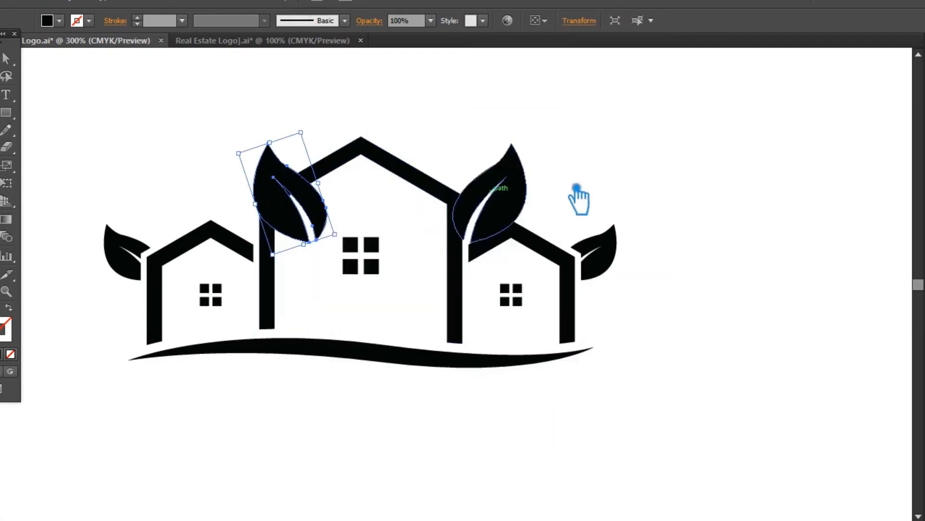
Move the mirrored leaf outward to the left roof corner of the main house.
left_click(558, 201)
left_click_drag(306, 244, 251, 240)
left_click(585, 159)
Group the two large leaves and shift them slightly left so they sit symmetrically around the main house.
left_click(489, 184)
left_click(232, 176, "shift")
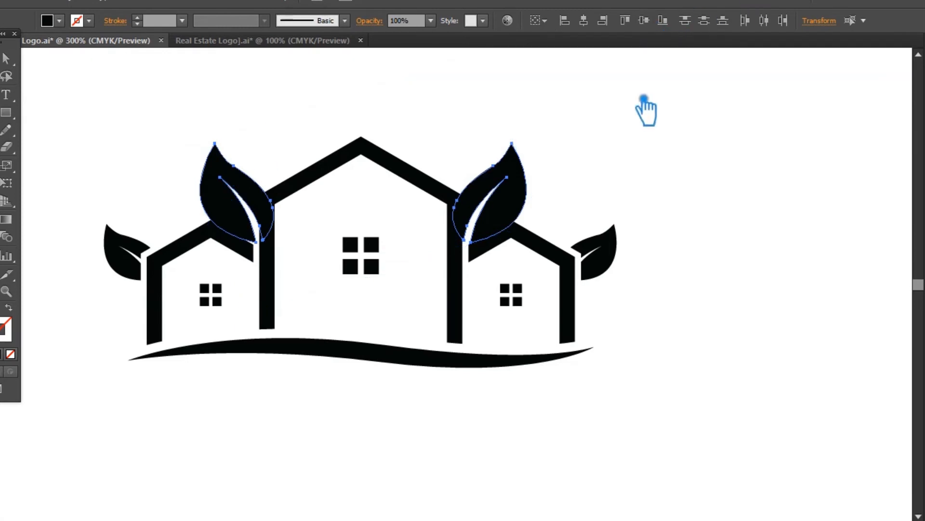
key("ctrl+g")
left_click(660, 134)
left_click_drag(508, 182, 507, 181)
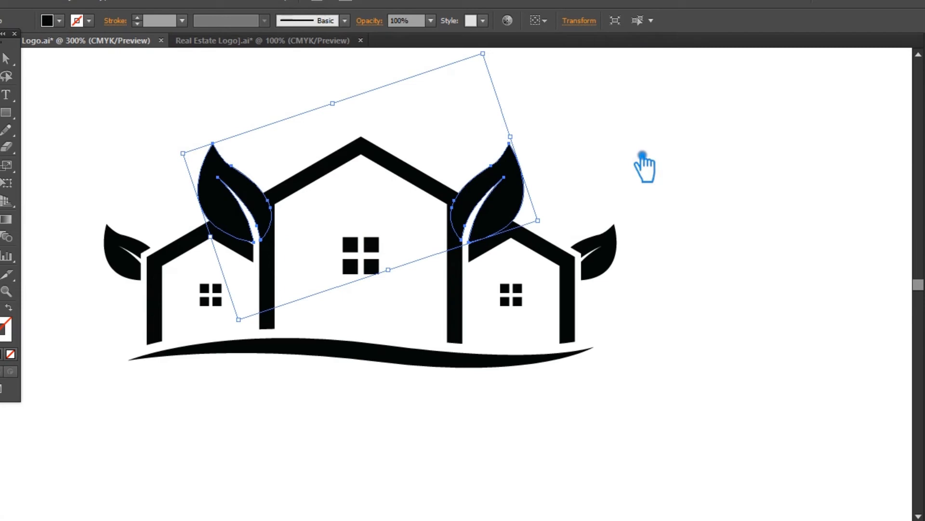
left_click(684, 135)
Offset the outlines of the three houses by 0.06 in with miter joins and a miter limit of 4.
left_click(205, 236)
left_click(308, 183, "shift")
left_click(540, 257, "shift")
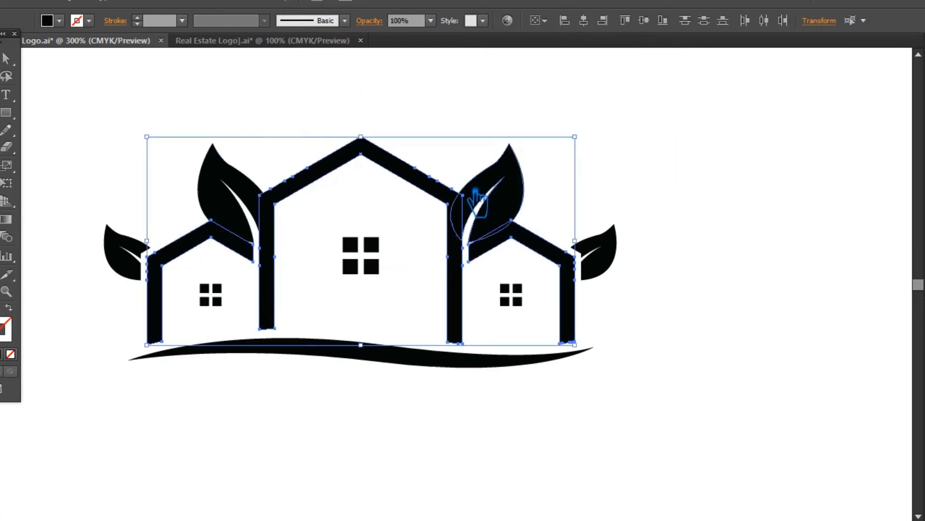
left_click(79, 6)
mouse_move(145, 290)
left_click(336, 344)
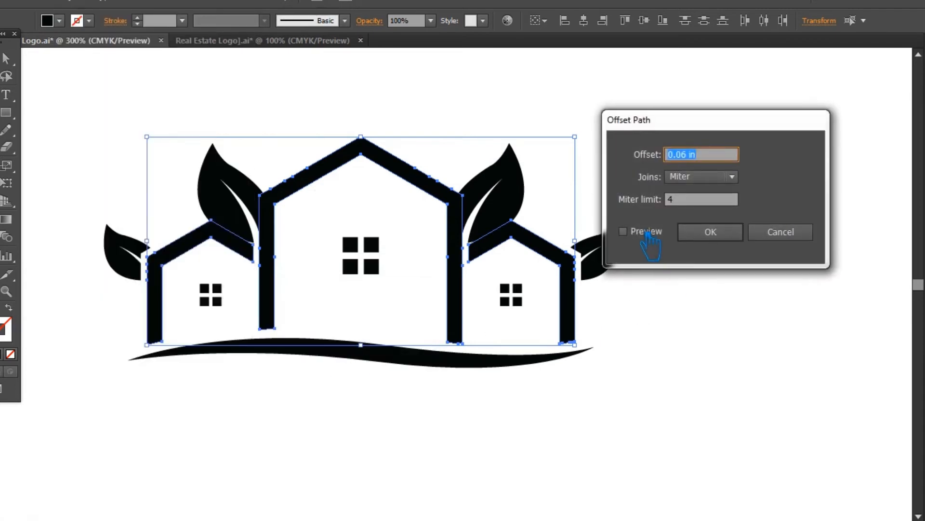
left_click(712, 233)
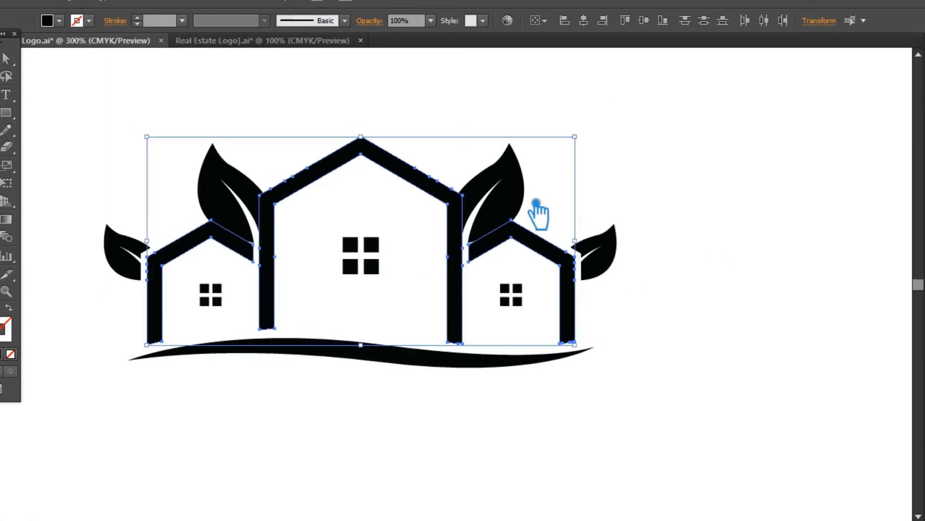
left_click(118, 5)
mouse_move(149, 300)
left_click(403, 289)
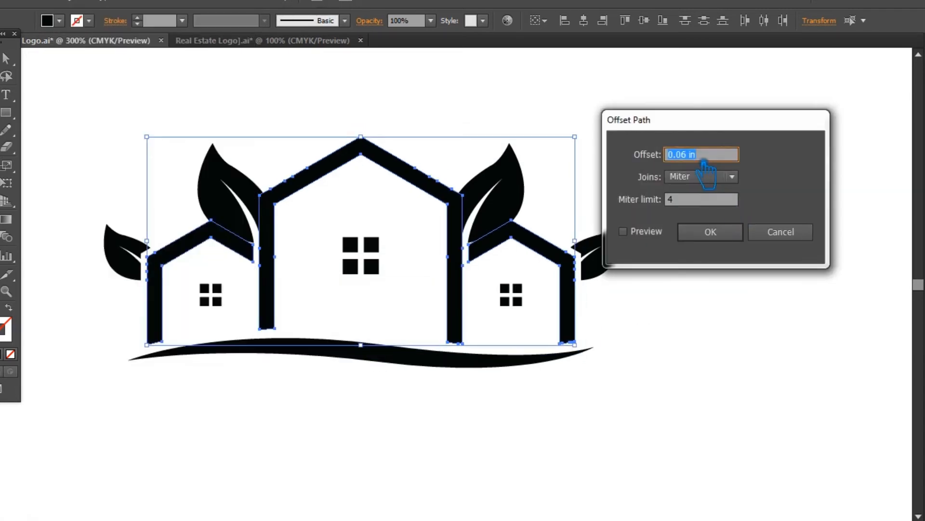
left_click(723, 234)
Divide the overlapping house outlines, offset paths and large leaves into separate pieces, and ungroup them.
left_click_drag(167, 116, 541, 249)
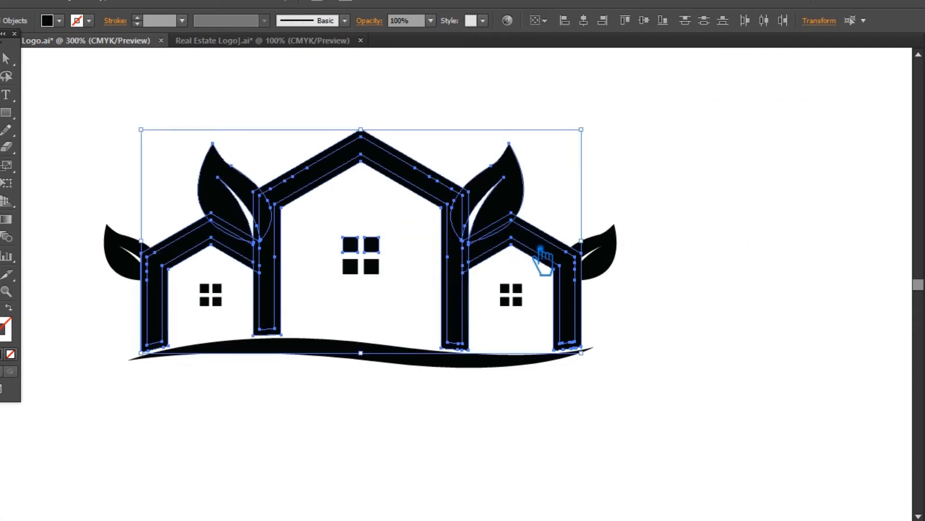
left_click(924, 343)
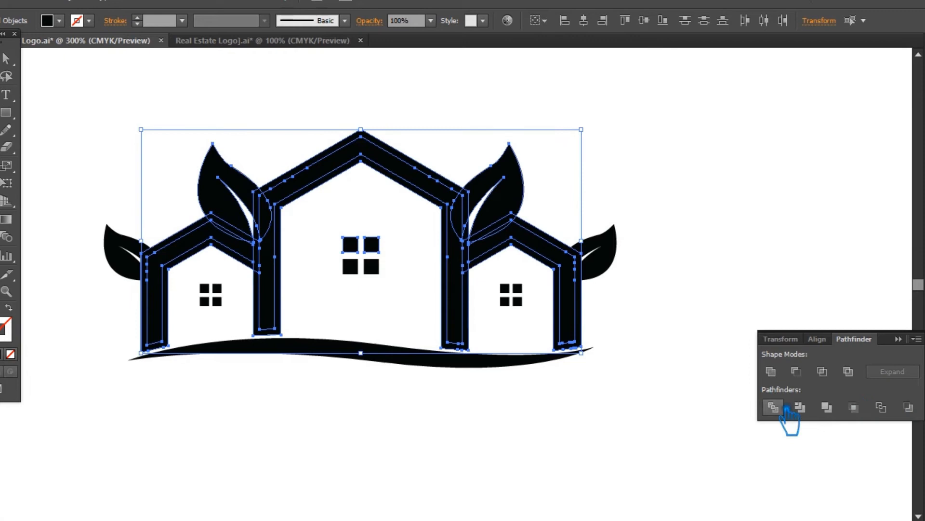
left_click(775, 406)
left_click(914, 337)
left_click(855, 331)
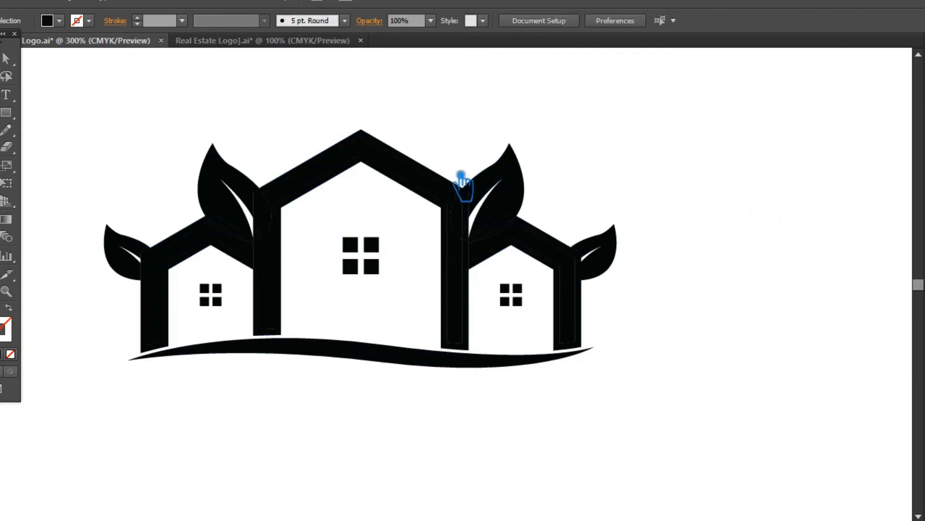
right_click(423, 161)
left_click(446, 250)
left_click(734, 208)
Delete the divided offset pieces above the main roof and around the left house and left large leaf.
left_click(399, 151)
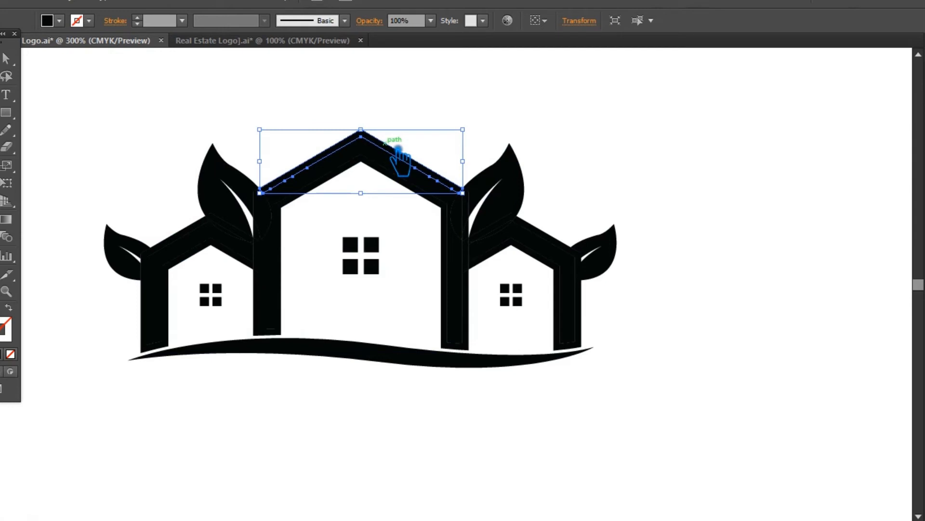
key("Delete")
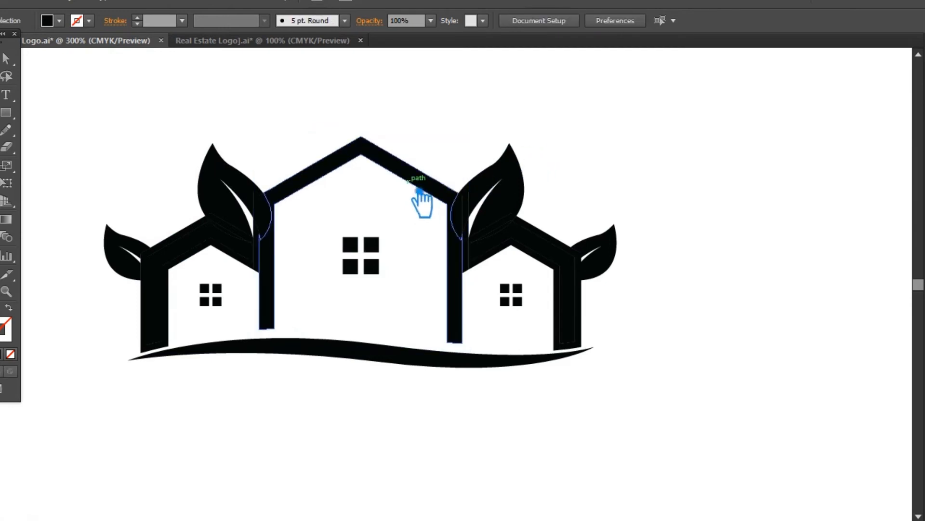
left_click_drag(246, 259, 242, 254)
left_click(329, 269)
left_click(244, 263)
key("Delete")
left_click_drag(251, 238, 268, 248)
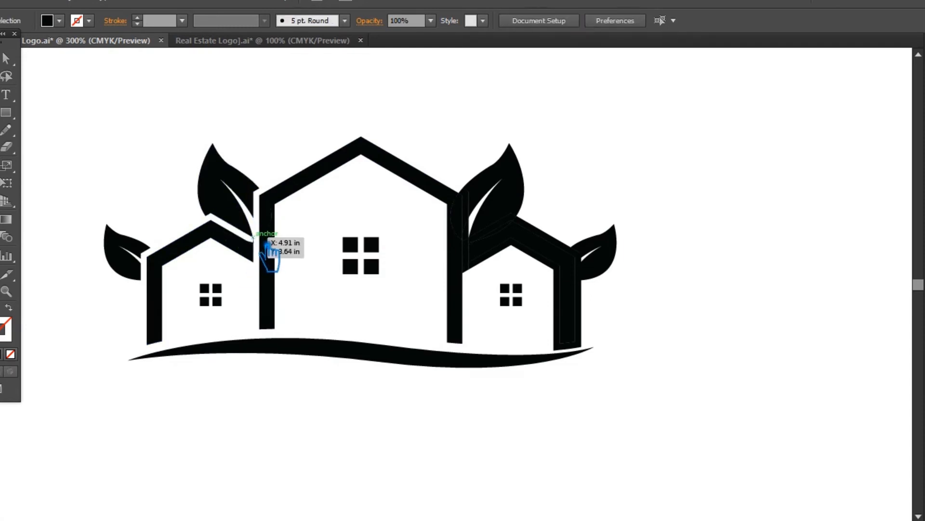
left_click(268, 234)
key("Delete")
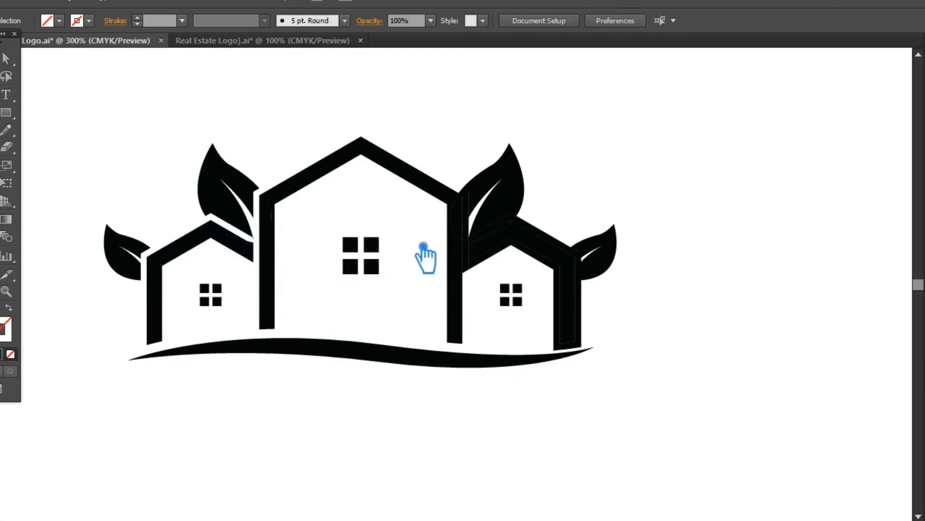
Delete the divided offset pieces around the right house and between it, the main house and the right large leaf.
left_click(471, 261)
key("Delete")
left_click(471, 233)
key("Delete")
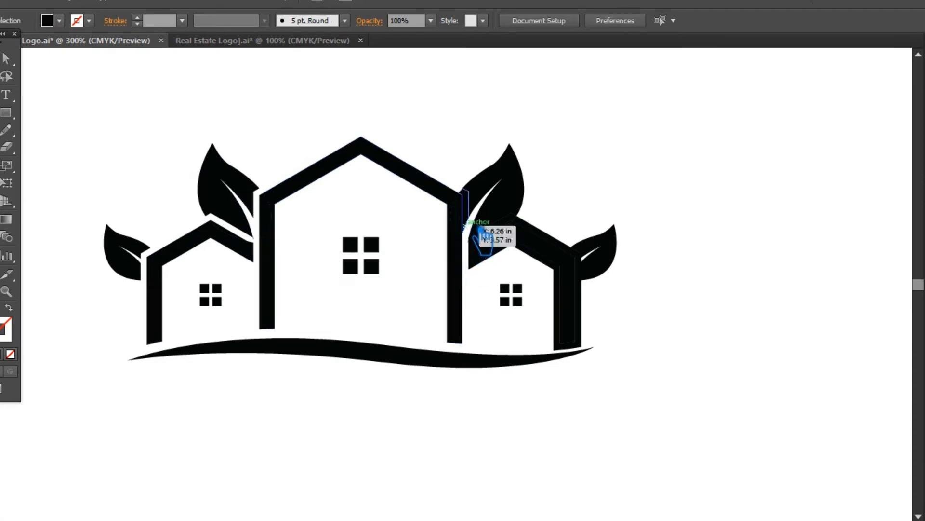
left_click(475, 225)
key("Delete")
left_click(556, 241)
key("Delete")
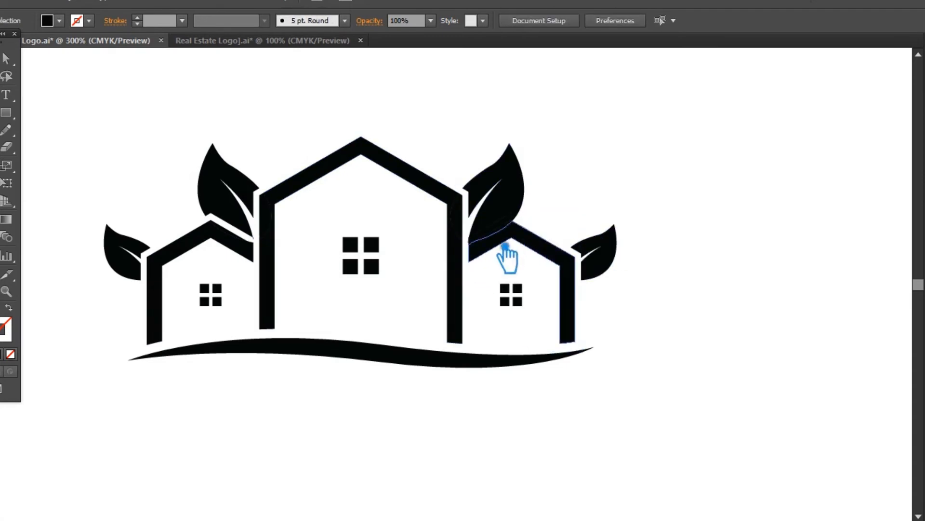
left_click(507, 240)
key("Delete")
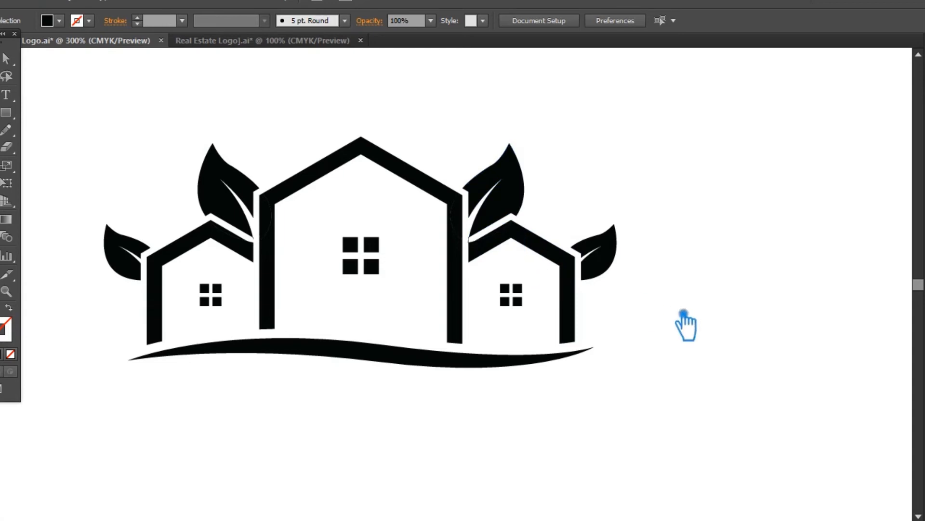
Delete the small leftover sliver at the base of the right large leaf.
key("ctrl+plus")
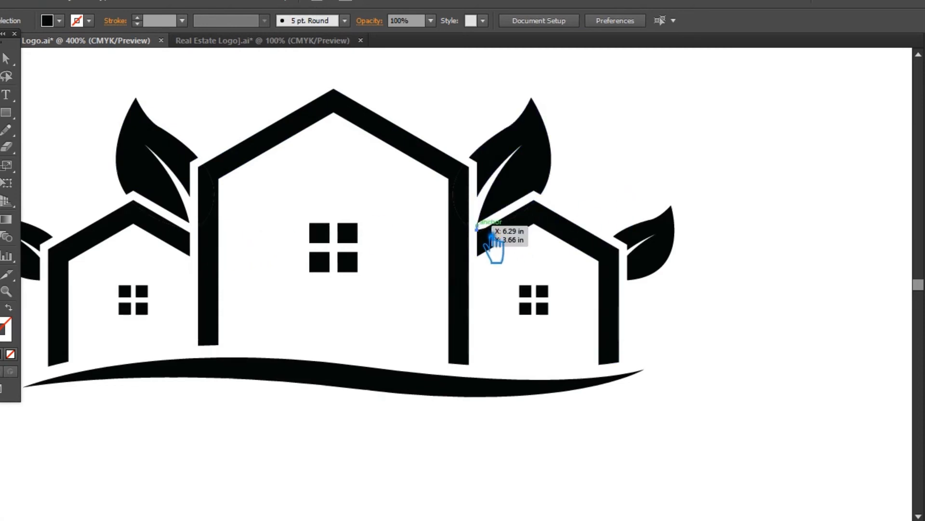
left_click(489, 231)
key("Delete")
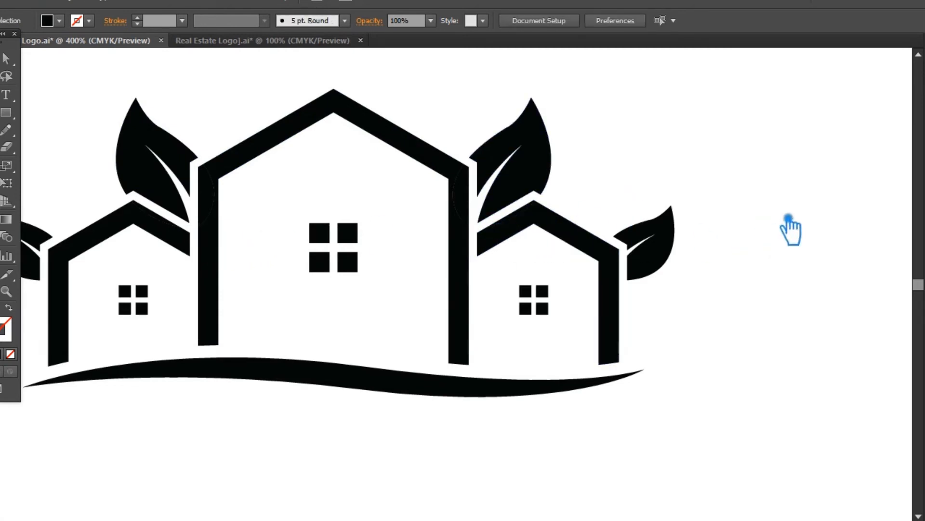
Group the four leaves and take them out of the artwork, leaving only the houses and ground line.
left_click(641, 261)
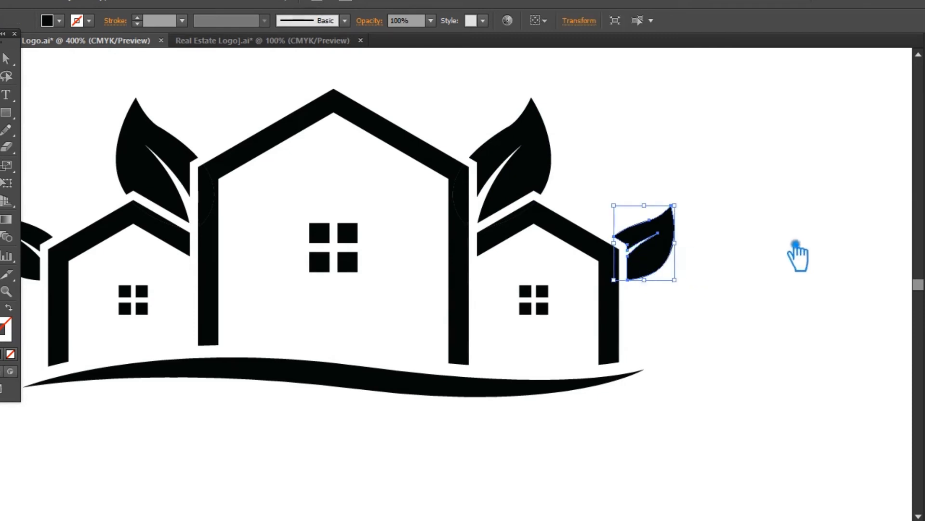
key("ctrl+minus")
left_click(522, 205, "shift")
left_click(220, 187, "shift")
left_click(127, 262, "shift")
key("ctrl+g")
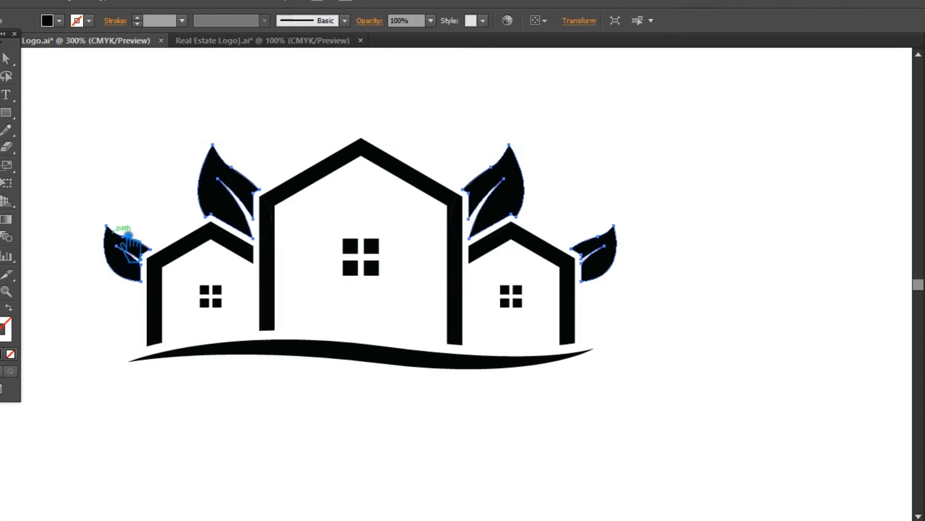
key("Delete")
Remove the stray unfilled leaf-vein path above the right house.
left_click_drag(705, 405, 117, 127)
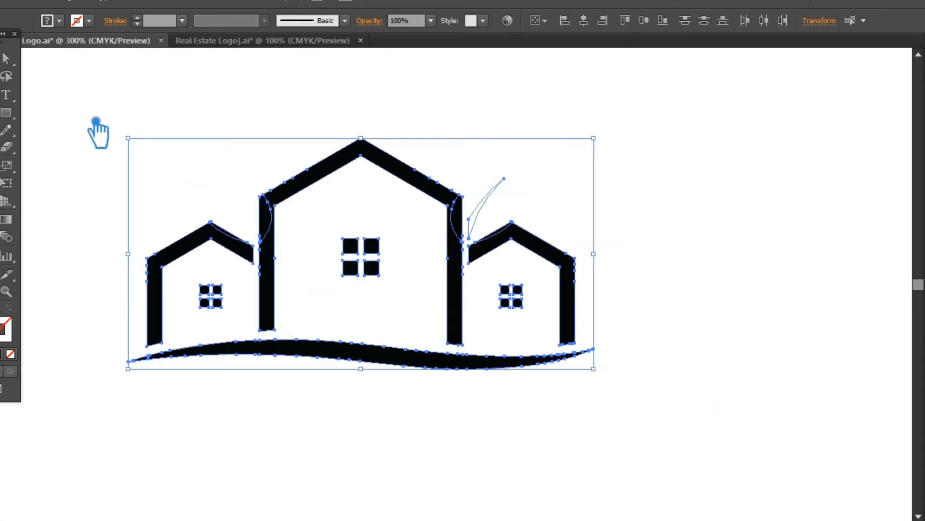
left_click_drag(110, 109, 448, 407)
left_click(562, 266, "shift")
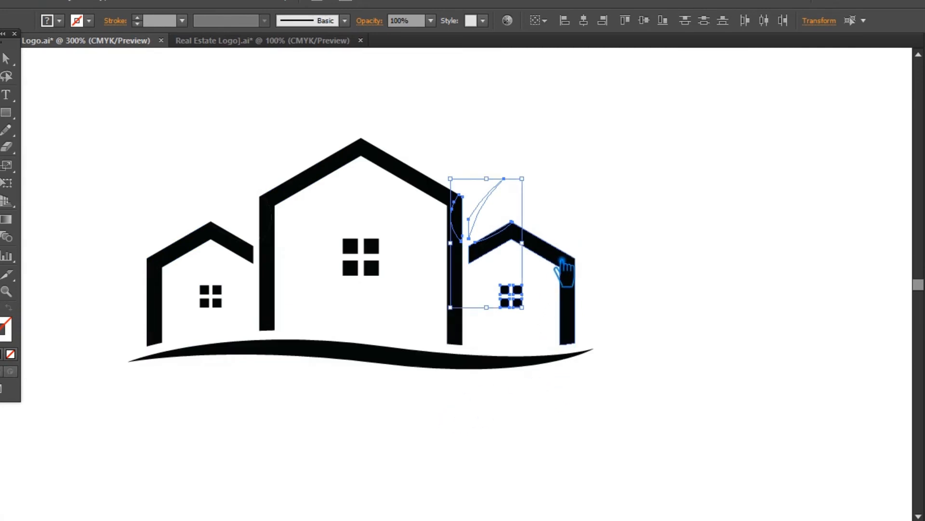
left_click(490, 201, "shift")
left_click(605, 227)
left_click(491, 220)
left_click(644, 406)
Unite the house outlines, windows and ground line with Pathfinder Unite.
left_click_drag(659, 429, 105, 141)
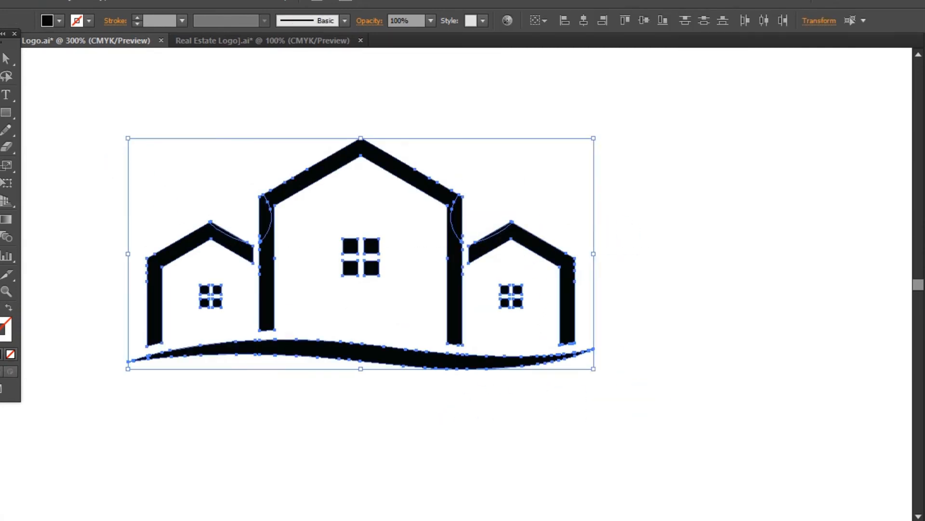
key("ctrl+shift+F9")
left_click(773, 372)
key("ctrl+shift+F9")
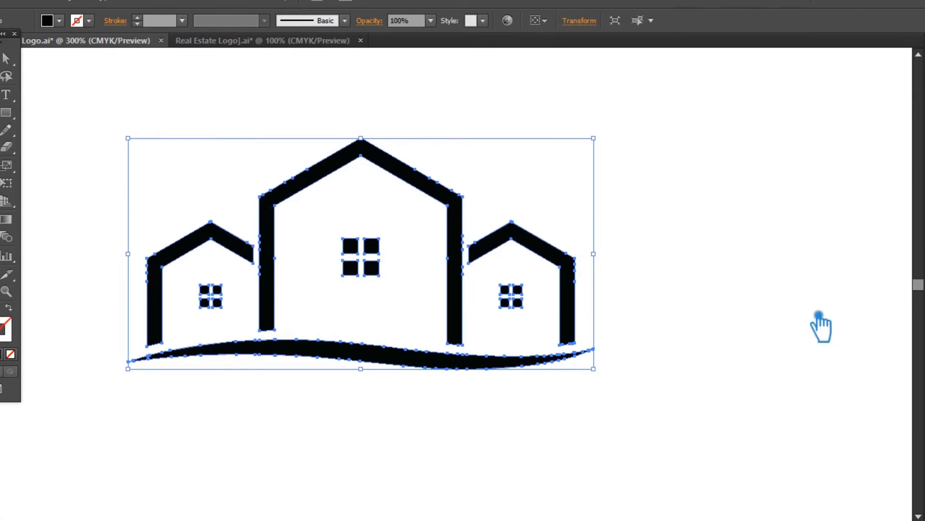
left_click(790, 304)
Bring the leaves back into the artwork and scale the pair above the main roof down toward its peak.
key("ctrl+z")
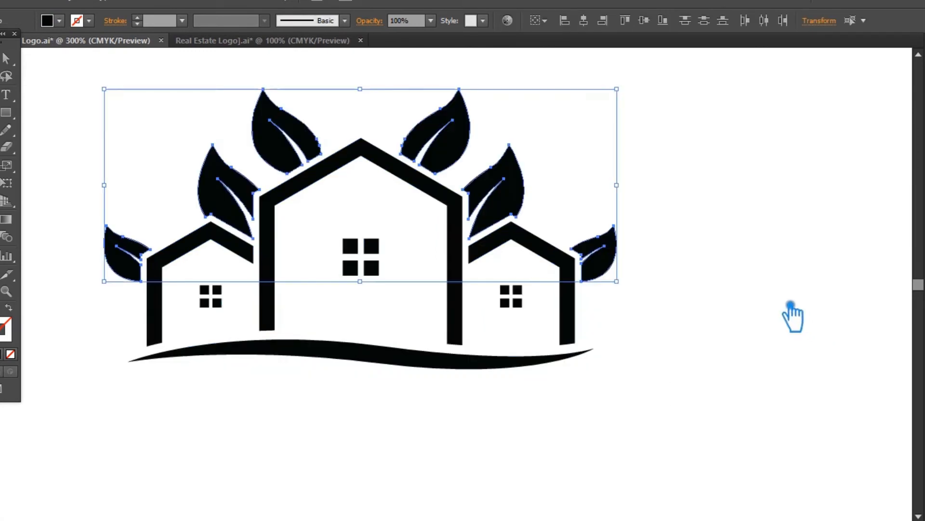
left_click(747, 225)
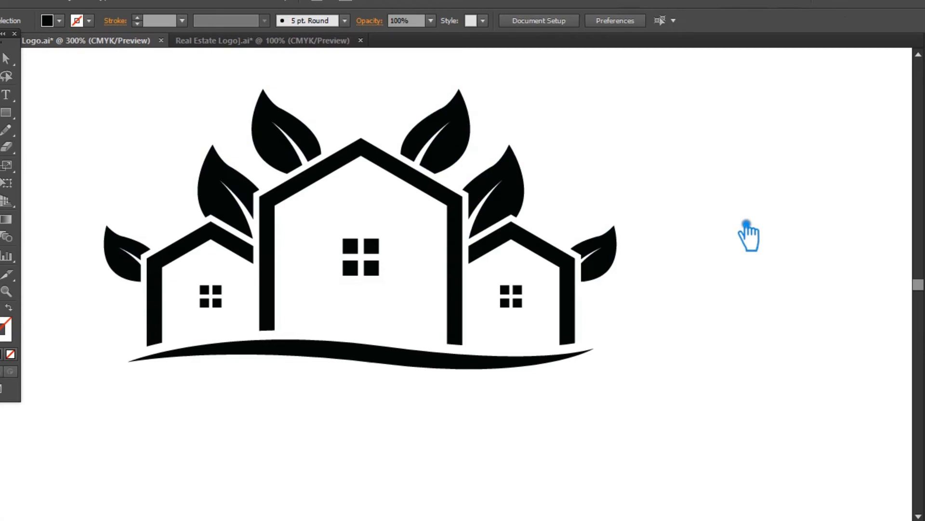
left_click(462, 143)
left_click_drag(483, 92, 421, 114)
left_click(665, 158)
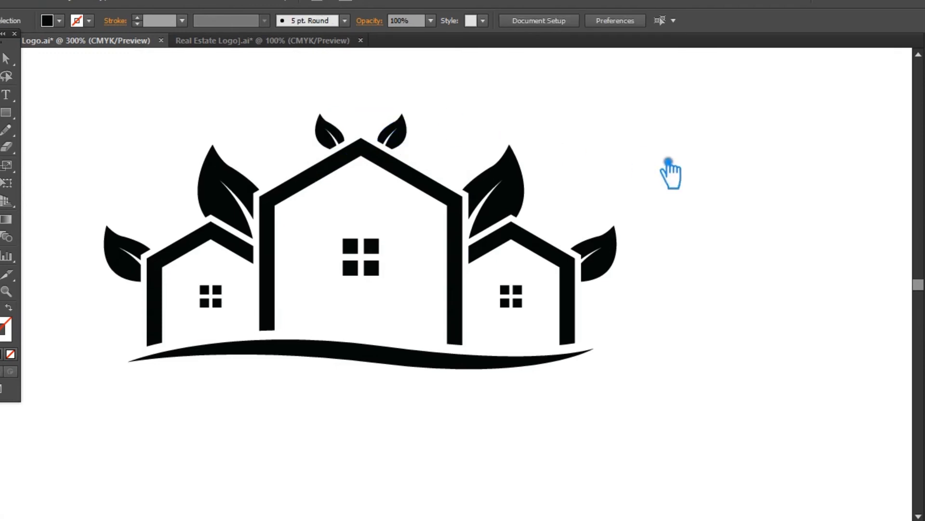
Unite the complete logo, including all leaves, with Pathfinder Unite and save the file.
key("ctrl+minus")
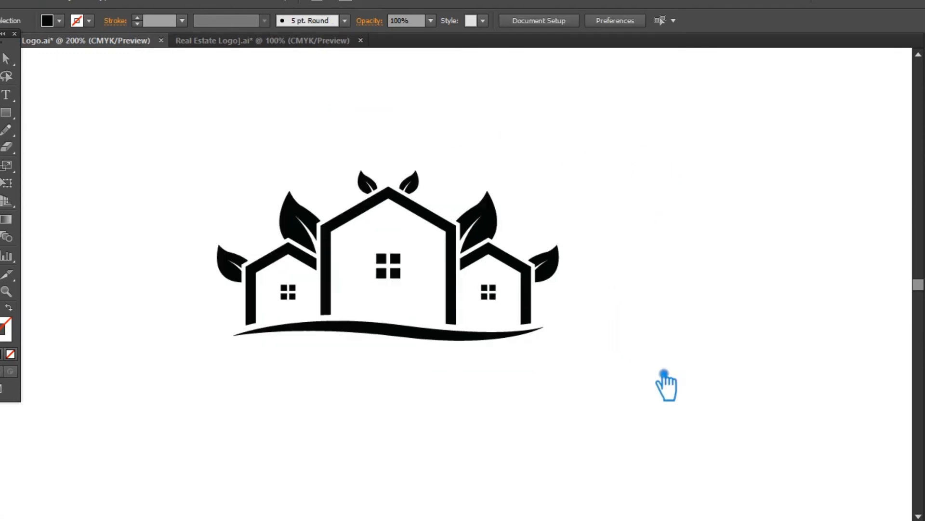
left_click_drag(649, 324, 196, 157)
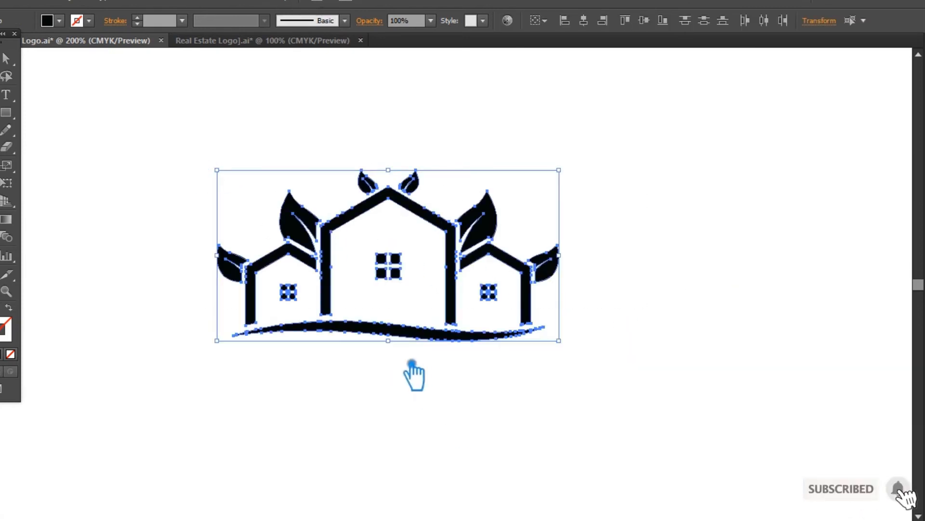
key("shift+ctrl+F9")
left_click(777, 375)
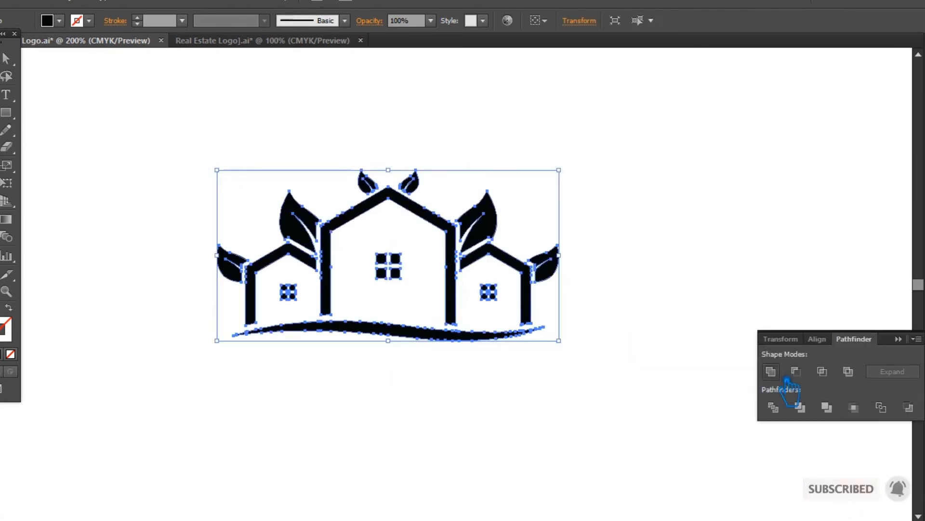
left_click(900, 339)
left_click(727, 335)
key("ctrl+s")
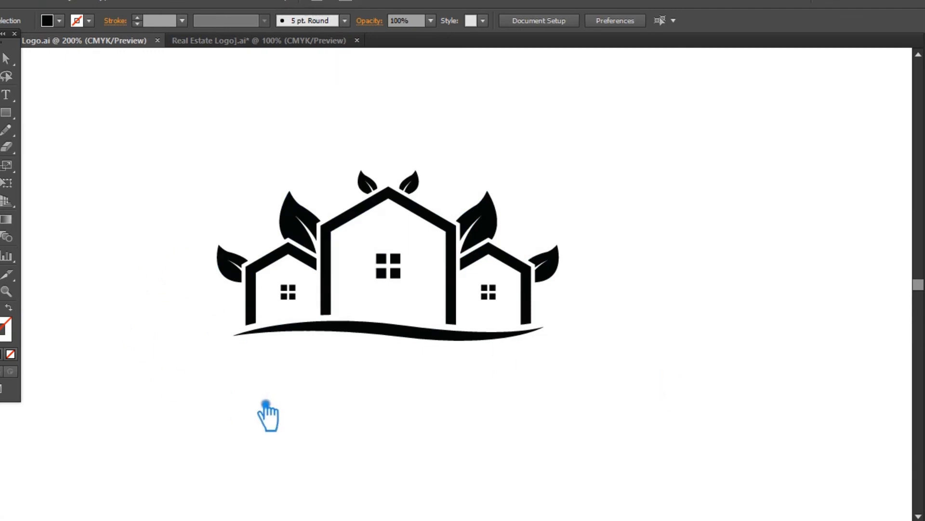
Ungroup the united logo and group the two outermost leaves as a pair.
right_click(362, 176)
left_click(393, 260)
left_click(265, 158)
left_click(239, 265)
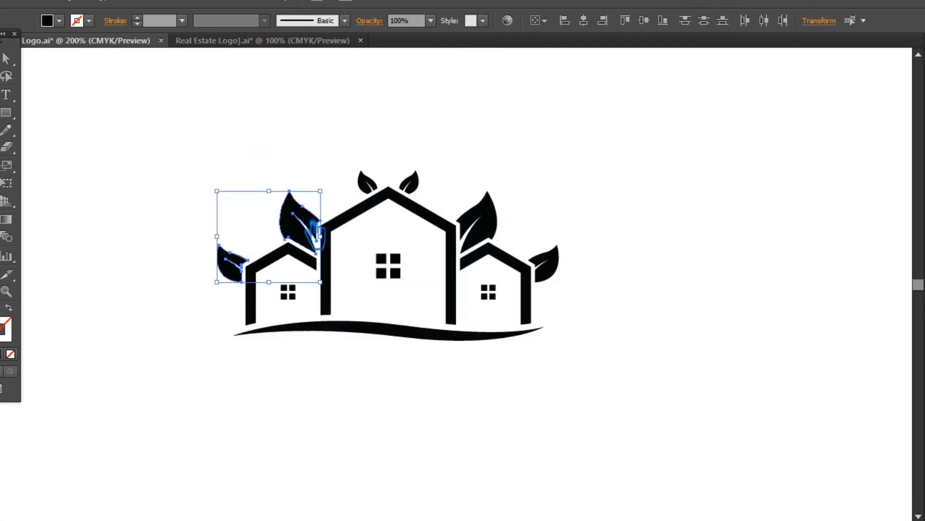
left_click(579, 280)
left_click(545, 267)
left_click(235, 270, "shift")
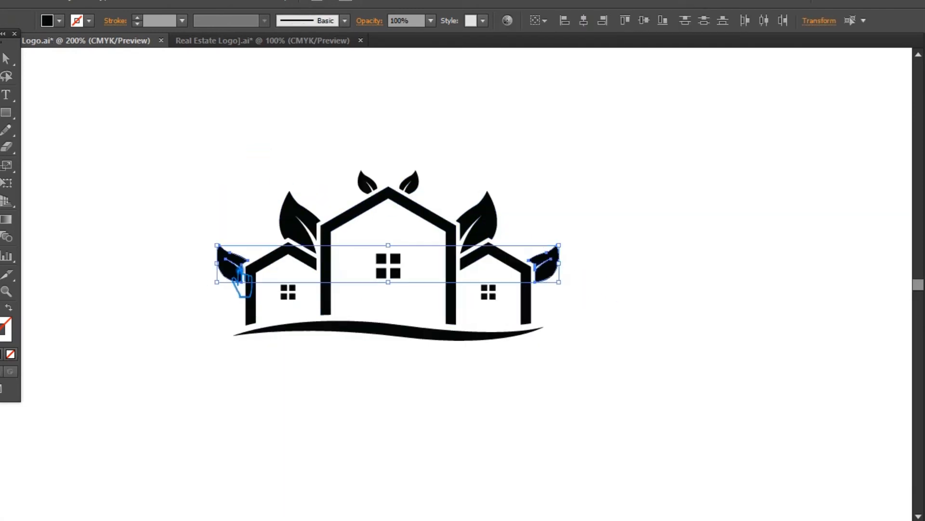
Group the two large leaves and the two roof-peak leaves as separate pairs, and save the file.
left_click(480, 224)
left_click(319, 239, "shift")
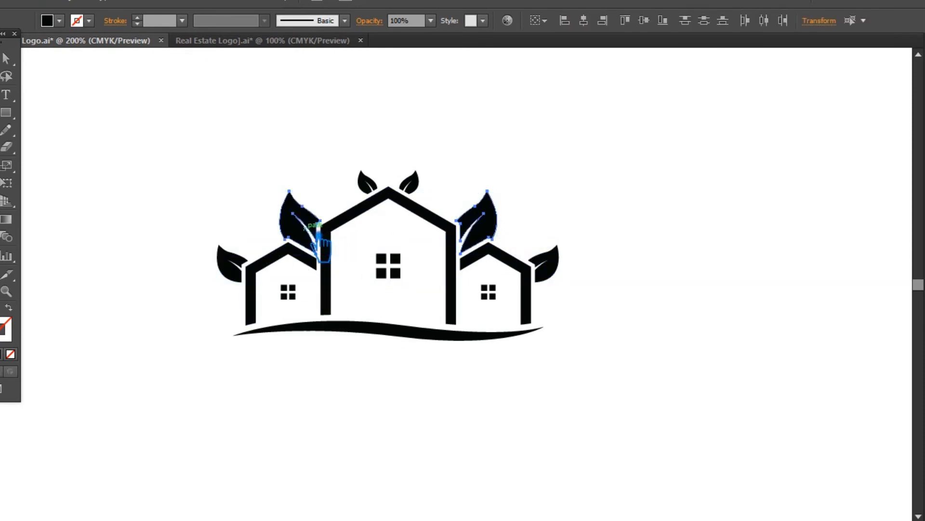
left_click(410, 183)
left_click(370, 186, "shift")
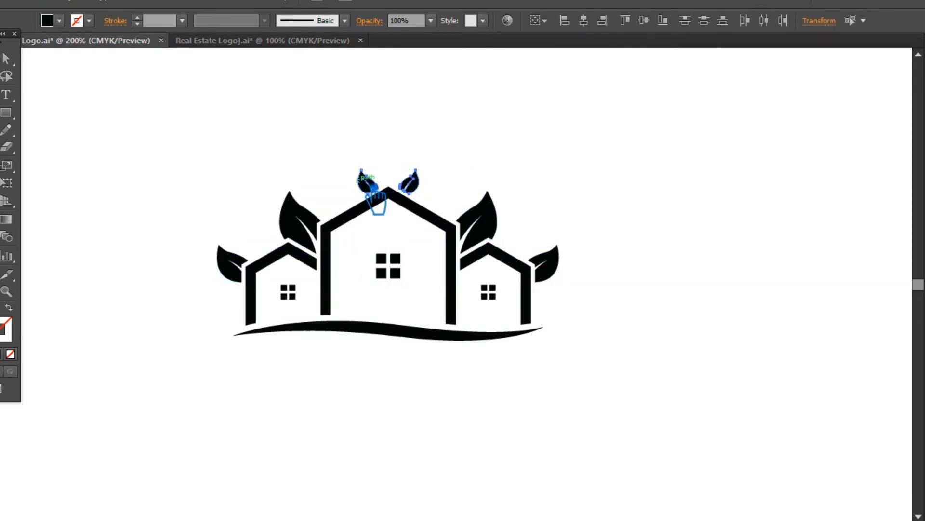
left_click(209, 153)
key("ctrl+s")
Fill the outermost pair of leaves with a dark olive green.
left_click(233, 268)
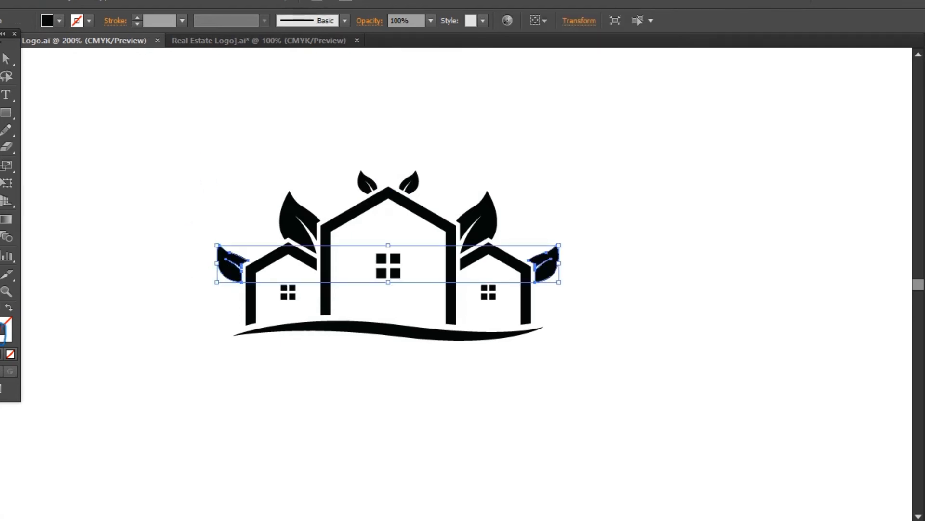
double_click(1, 319)
mouse_move(409, 187)
left_mouse_down()
mouse_move(424, 194)
mouse_move(413, 175)
left_mouse_up()
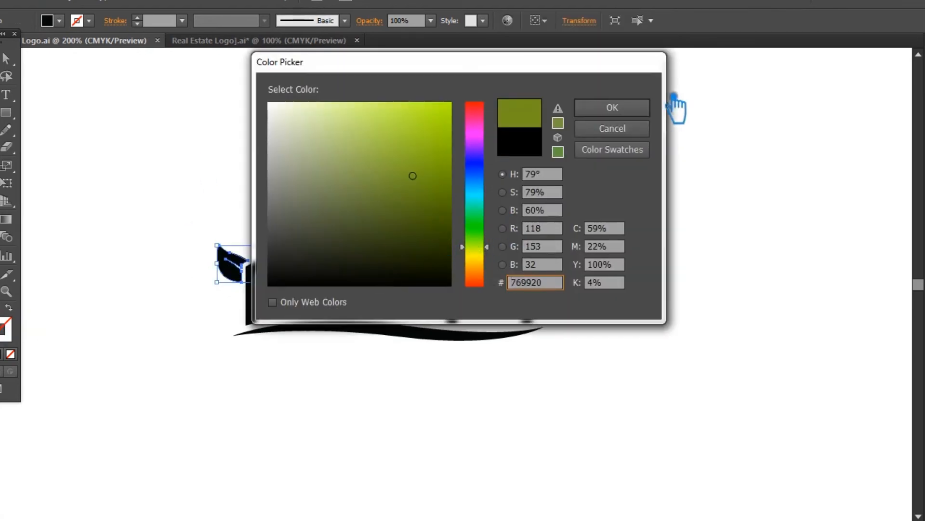
left_click(625, 108)
left_click(616, 138)
left_click(547, 265)
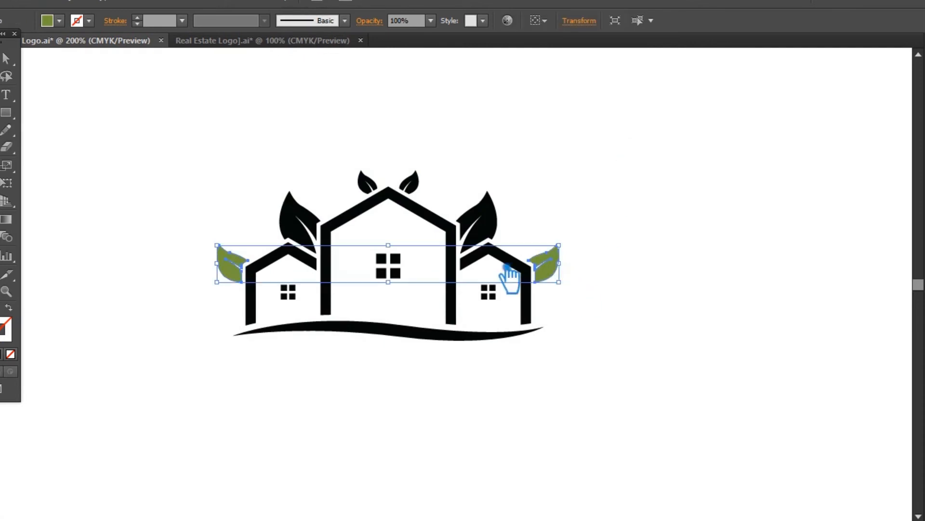
double_click(5, 324)
left_click(419, 196)
left_click(611, 106)
left_click(663, 145)
Sample the outermost leaves' green for the two large leaves and shift their fill to a brighter mid green.
left_click(493, 228)
left_click(5, 273)
left_click(235, 270)
double_click(3, 323)
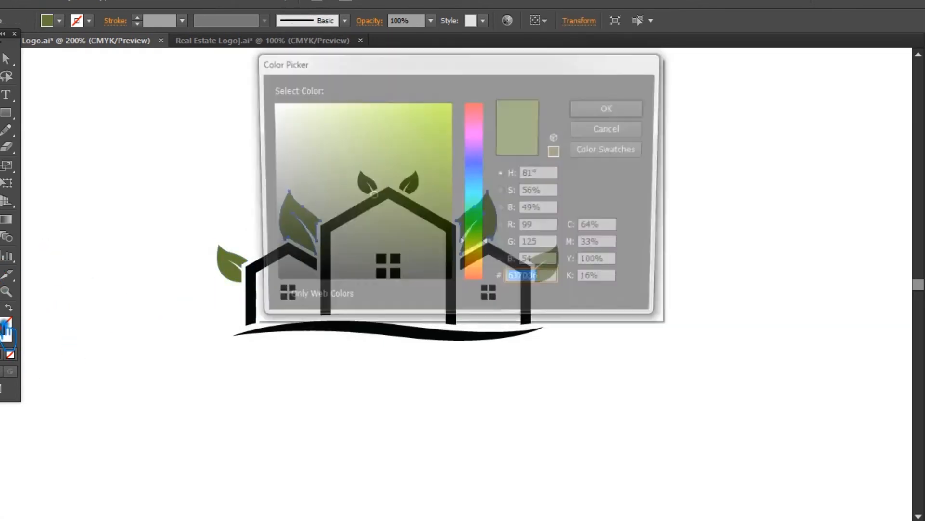
left_click_drag(386, 200, 406, 152)
left_click(612, 114)
left_click(1, 61)
left_click(69, 90)
Sample the large leaves' green for the roof-peak leaf pair and shift its fill to a lighter yellow-green.
left_click(414, 182)
left_click(239, 267)
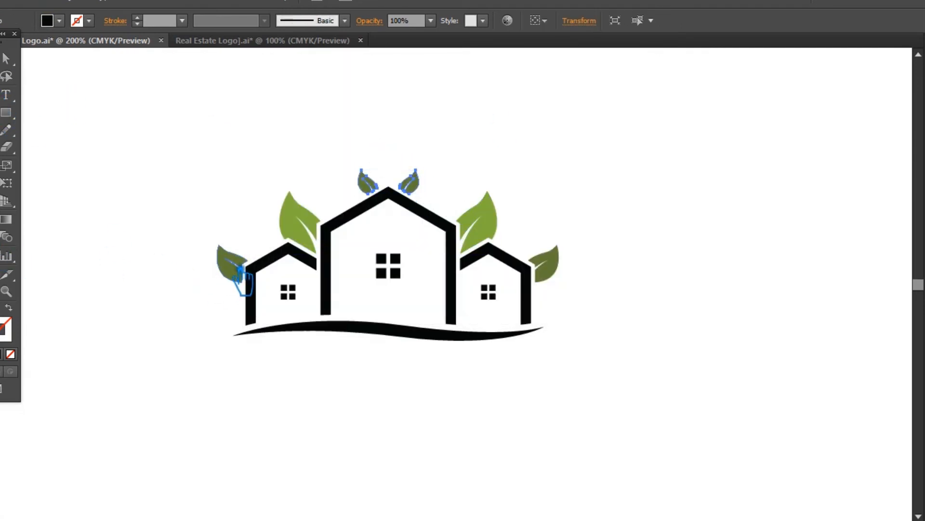
left_click(1, 61)
left_click(69, 115)
left_click(415, 184)
key("i")
left_click(296, 227)
left_click_drag(401, 160, 415, 134)
left_click(595, 109)
left_click(88, 107)
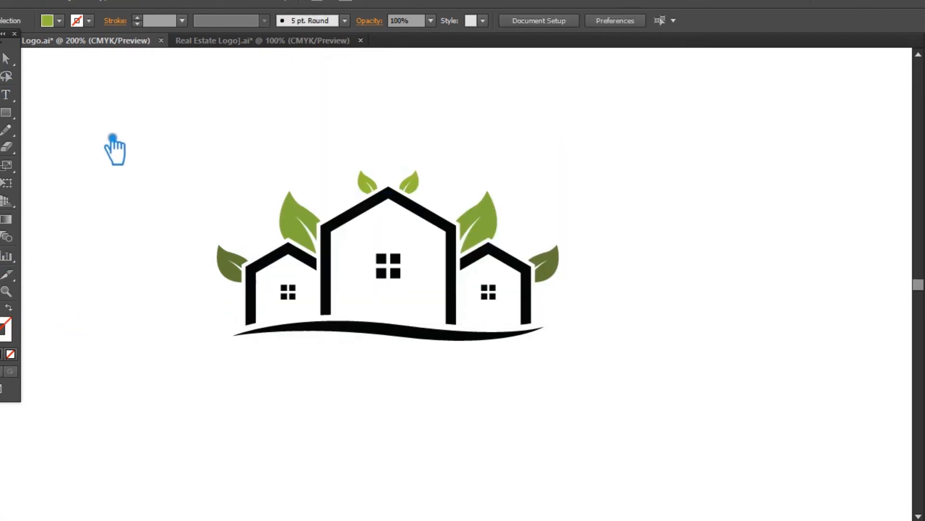
Group the three black house outlines.
left_click(324, 274)
left_click(251, 294, "shift")
left_click(527, 270, "shift")
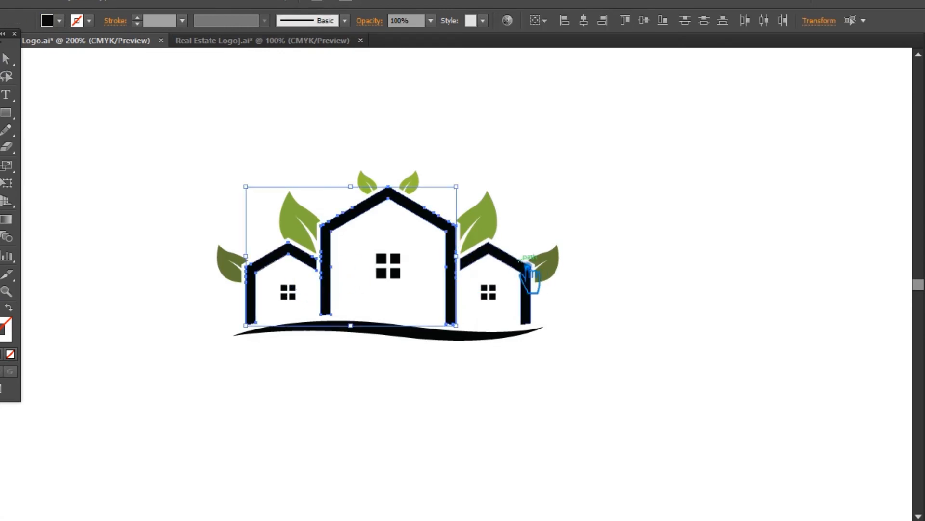
key("ctrl+plus")
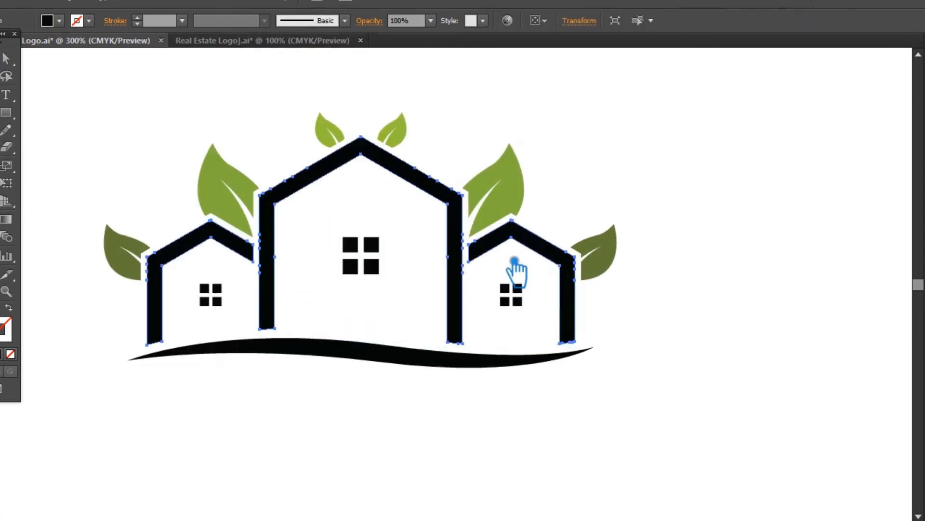
Delete the redundant anchor points along the roof slopes and outer walls of the main house outline.
left_click(320, 178)
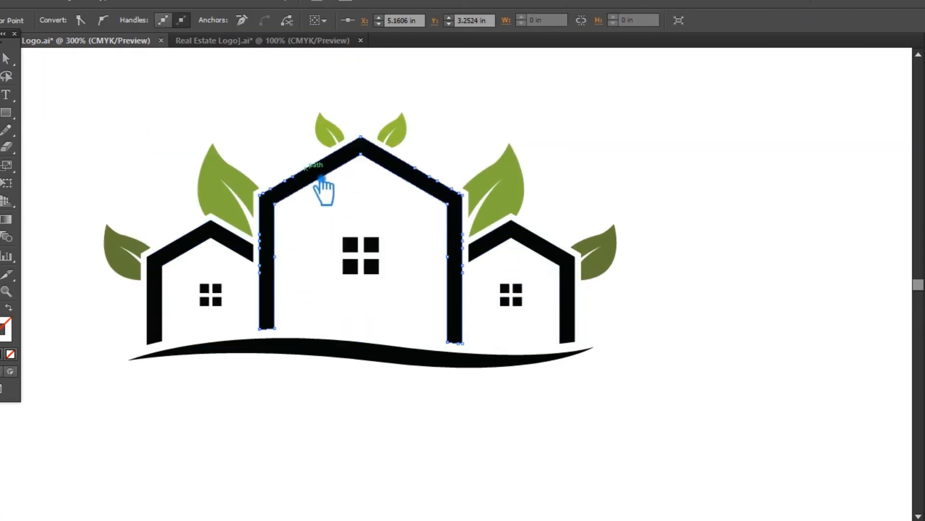
left_click(271, 188)
left_click(263, 194)
left_click(274, 252)
key("Return")
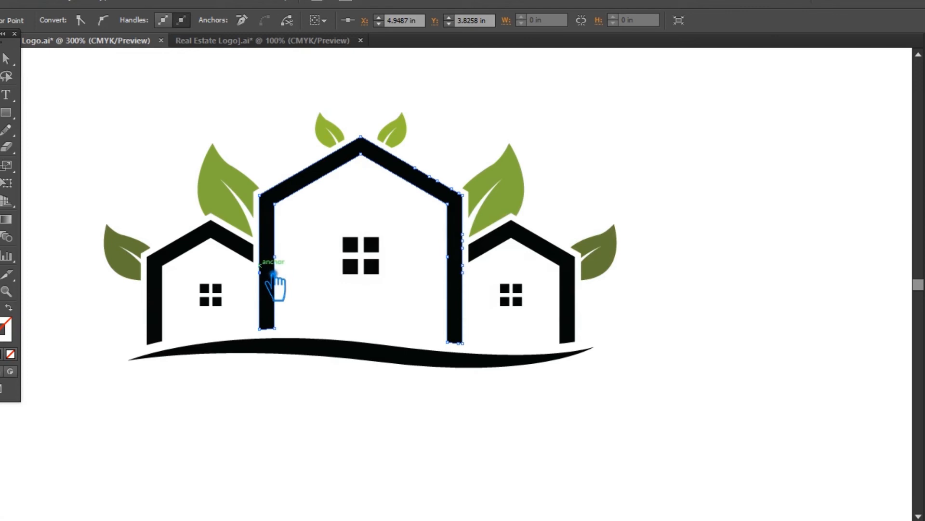
left_click(274, 279)
left_click(300, 254)
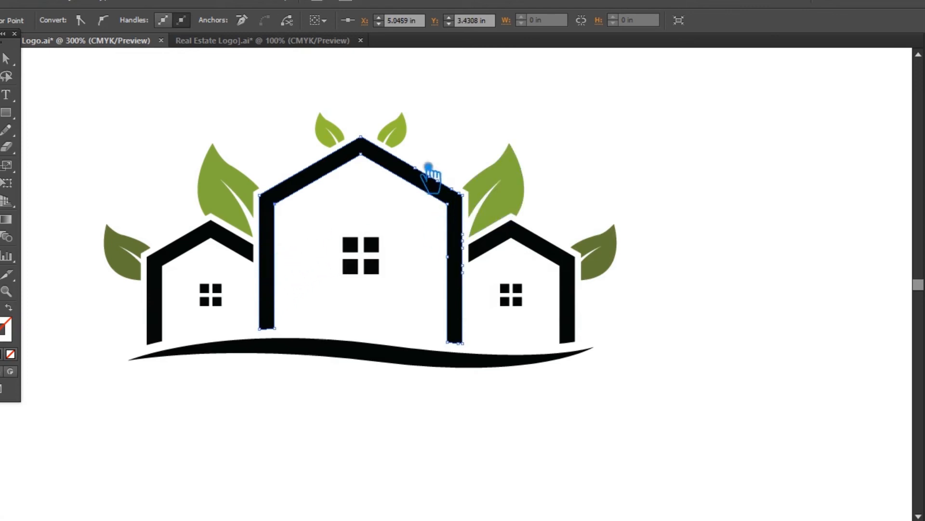
left_click(430, 174)
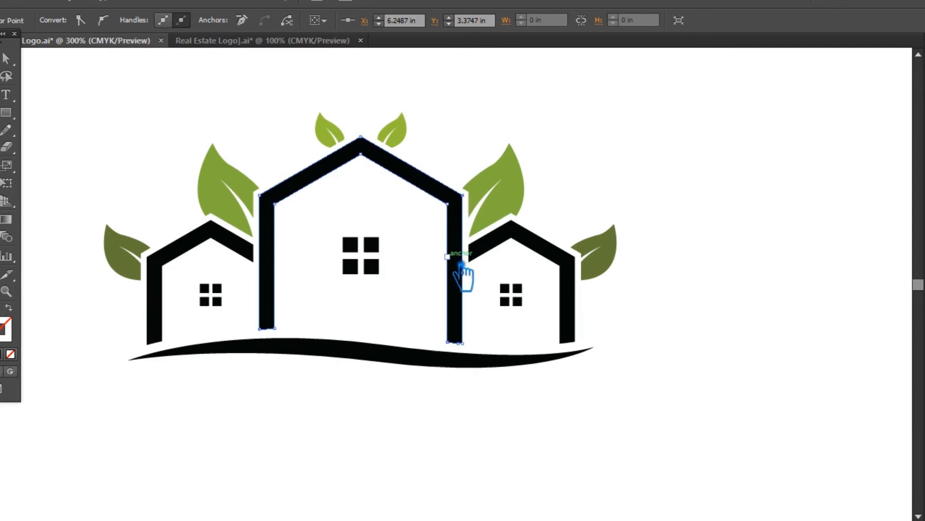
Delete the redundant anchor points along the roof and outer wall of the left small house outline.
left_click(6, 58)
left_click(190, 259)
key("a")
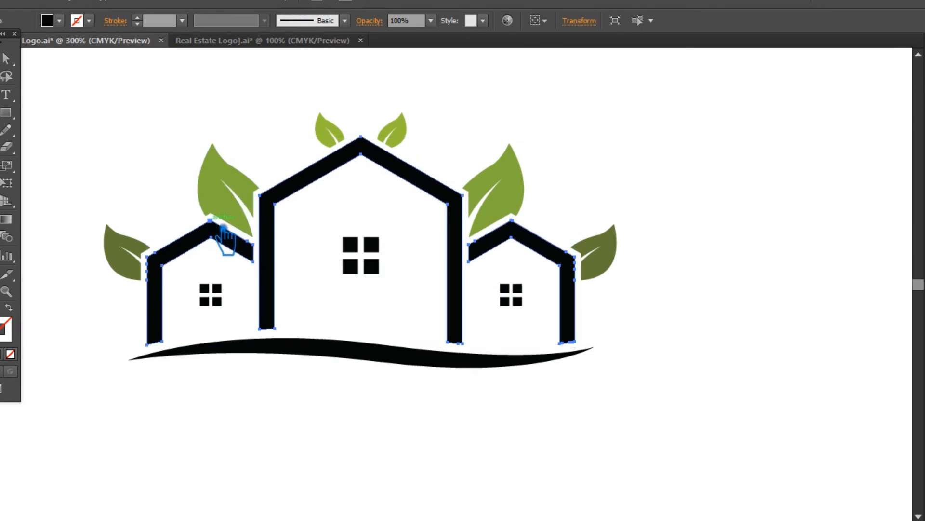
left_click(223, 227)
left_click(164, 266)
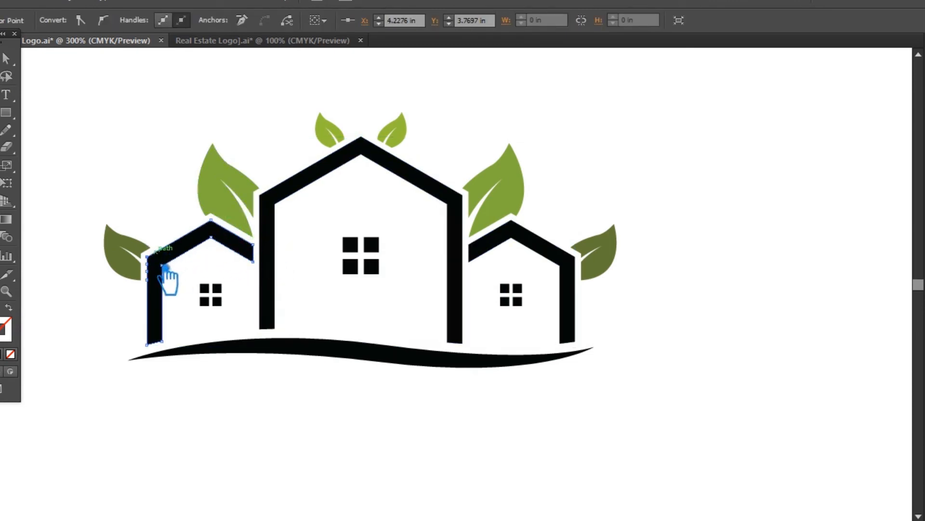
left_click(160, 287)
left_click(168, 349)
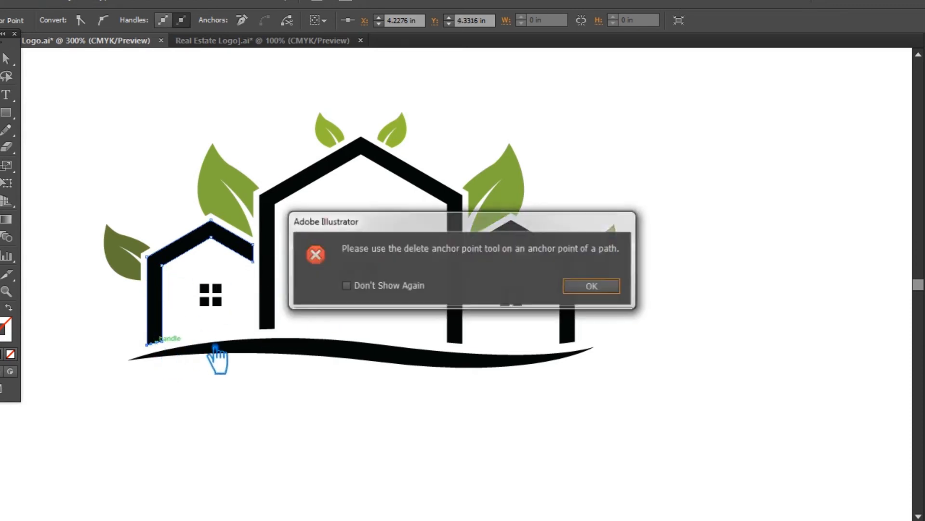
left_click(596, 286)
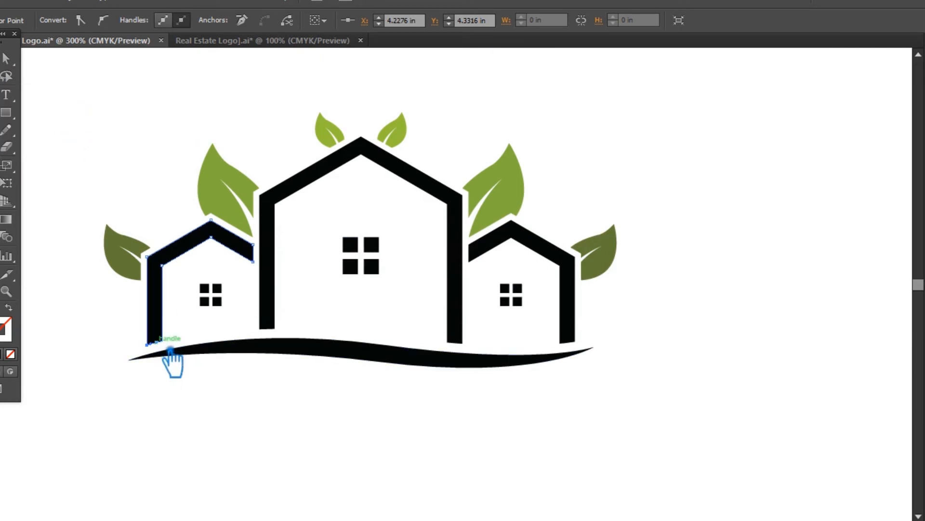
left_click(170, 348)
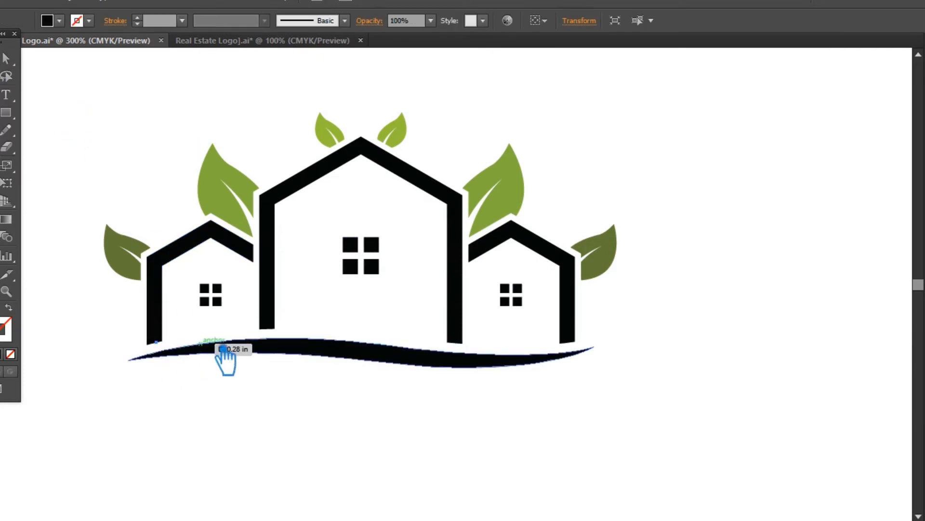
Delete the redundant anchor points along the roof and outer wall of the right small house outline.
left_click(585, 317)
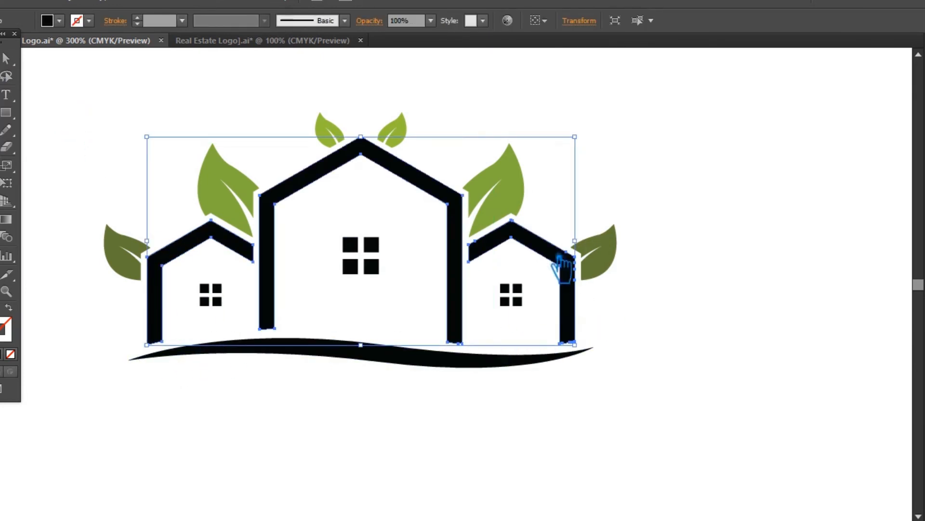
key("p")
left_click(475, 241)
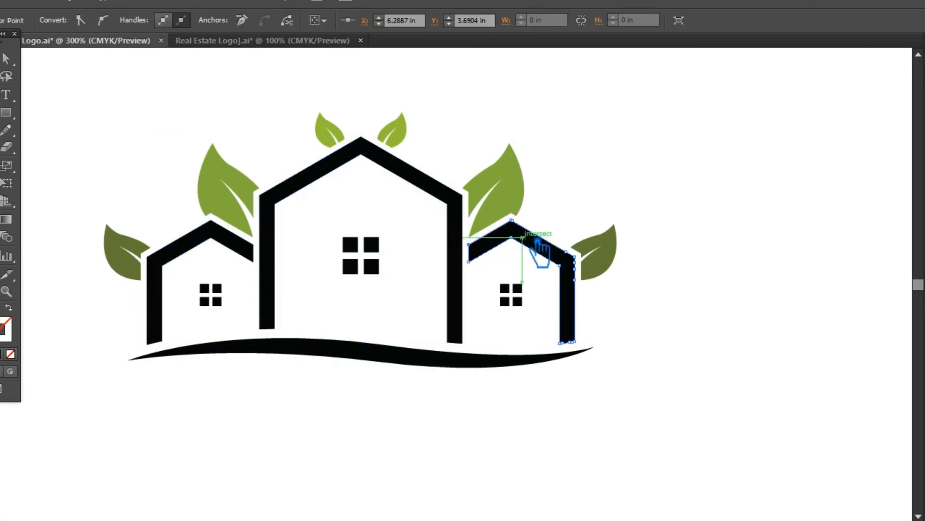
left_click(528, 226)
left_click(567, 252)
left_click(576, 263)
left_click(575, 280)
left_click(575, 342)
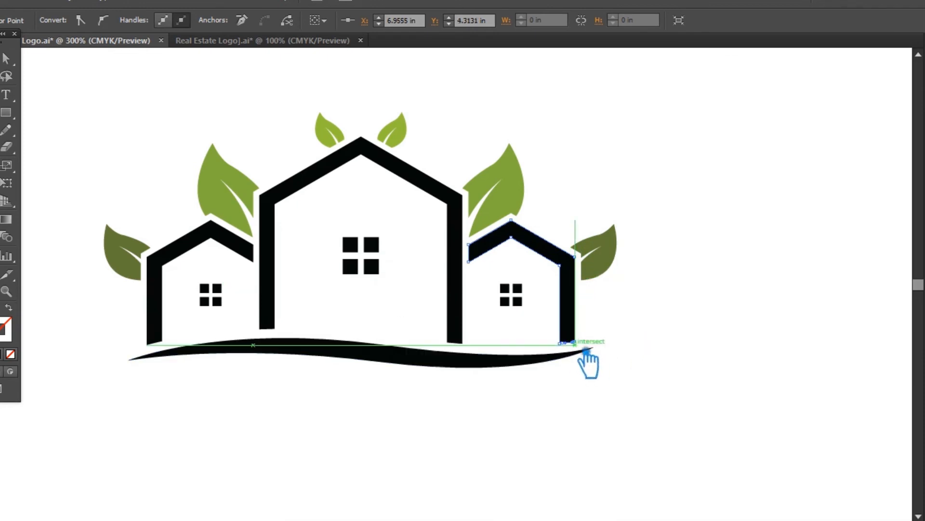
left_click(588, 355)
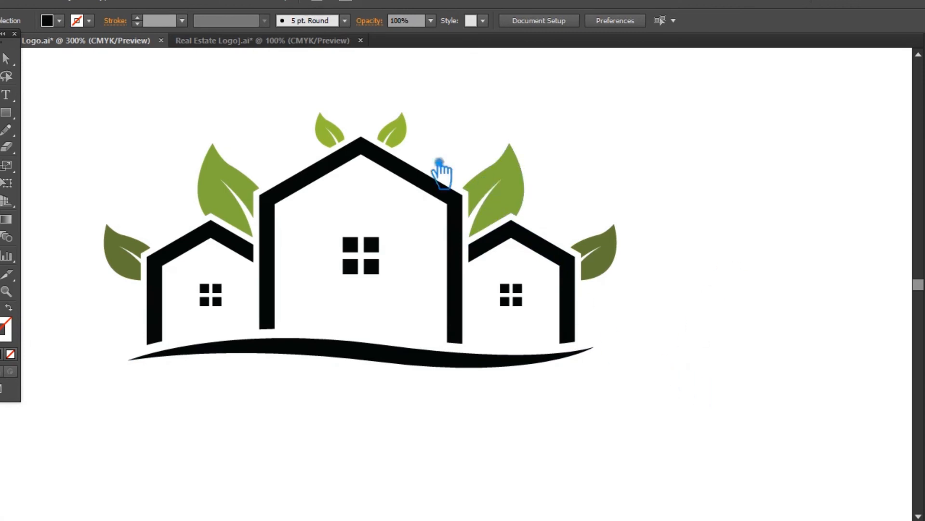
Group all three leaf pairs together and save the file.
left_click(402, 138)
left_click(514, 185, "shift")
left_click(612, 263, "shift")
key("ctrl+g")
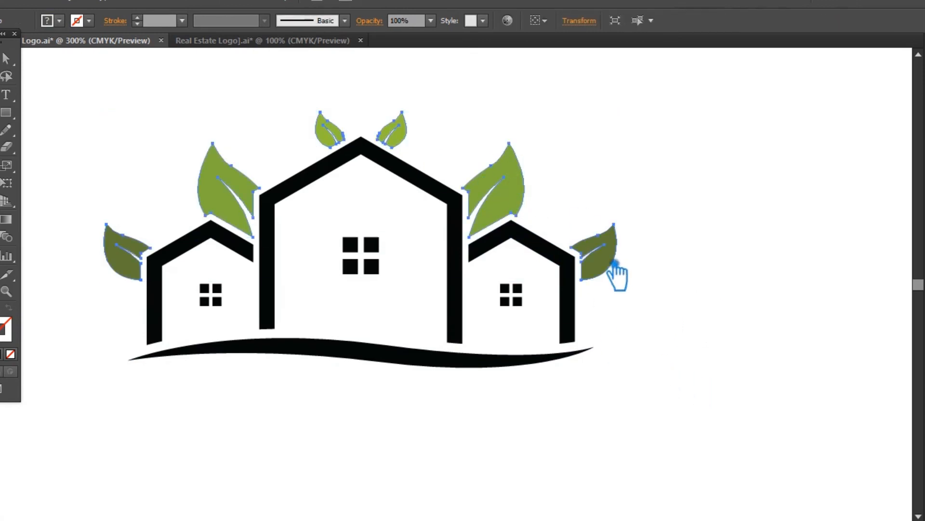
left_click(693, 393)
key("ctrl+s")
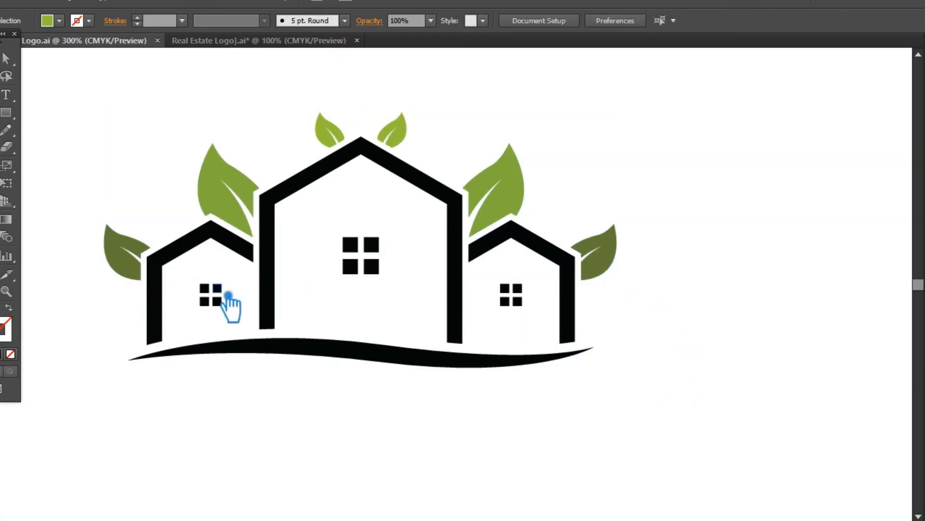
Group the four-pane windows of all three houses.
left_click(220, 291)
left_click(248, 316)
left_click_drag(248, 316, 204, 287)
left_click_drag(536, 314, 502, 279)
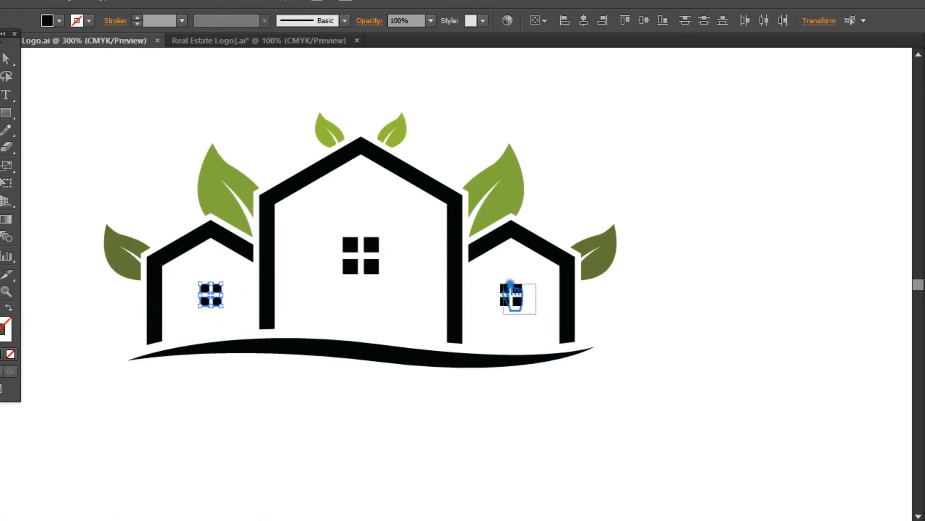
left_click_drag(389, 279, 346, 230)
key("ctrl+g")
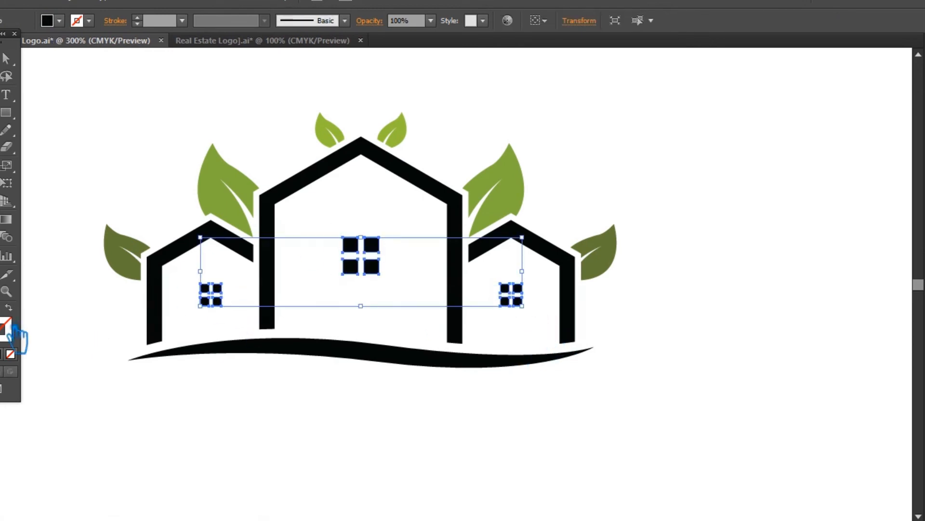
Fill the grouped windows with dark grey and save the file.
double_click(3, 322)
left_click_drag(280, 236, 264, 250)
left_click(618, 112)
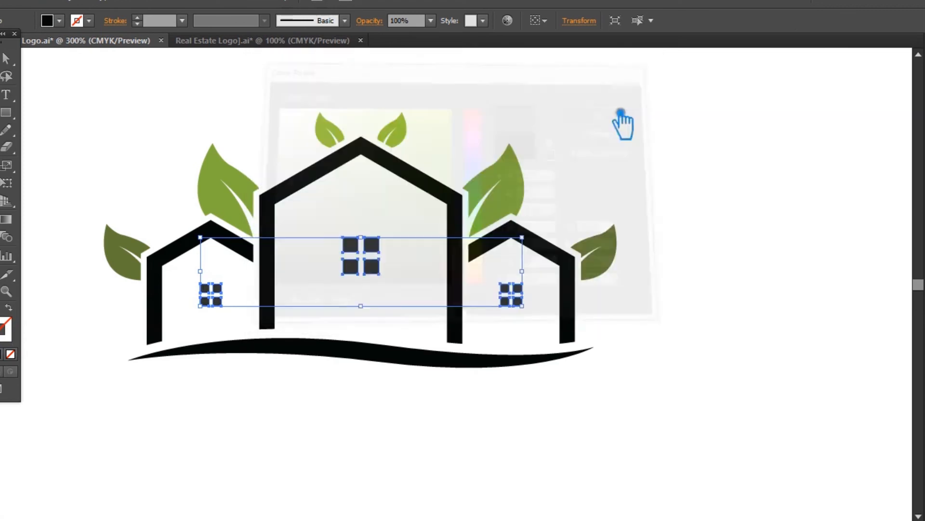
left_click(712, 187)
key("ctrl+s")
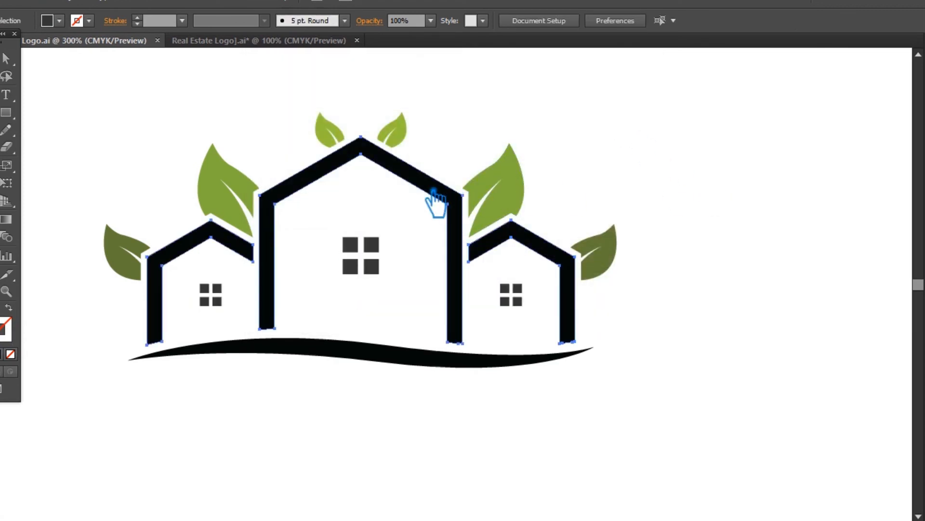
Fill the grouped house outlines with a teal blue.
left_click(434, 199)
double_click(4, 329)
left_click_drag(477, 244, 477, 193)
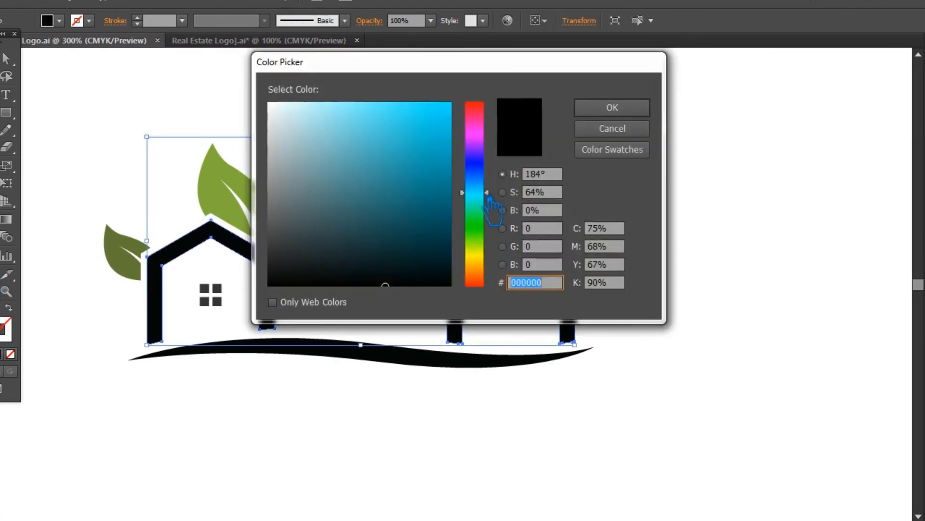
left_click(399, 185)
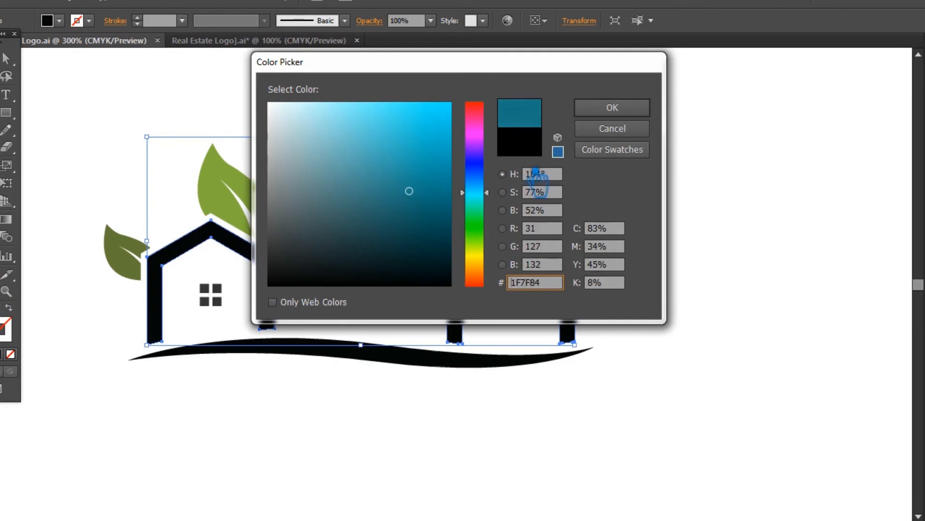
left_click(613, 108)
left_click(727, 198)
Try sampled leaf greens and the window grey on the curved ground line, ending with the large leaves' green.
left_click(375, 359)
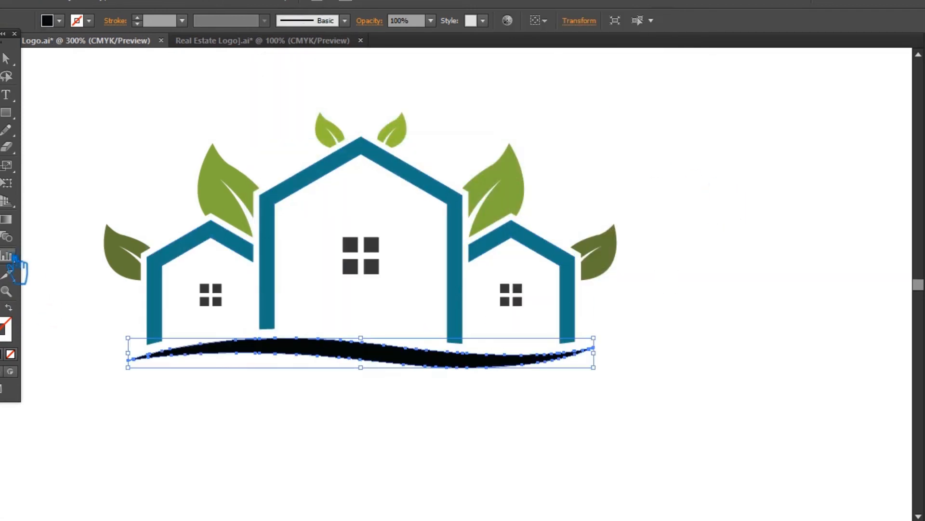
left_click(519, 197)
left_click(616, 260)
left_click(387, 248)
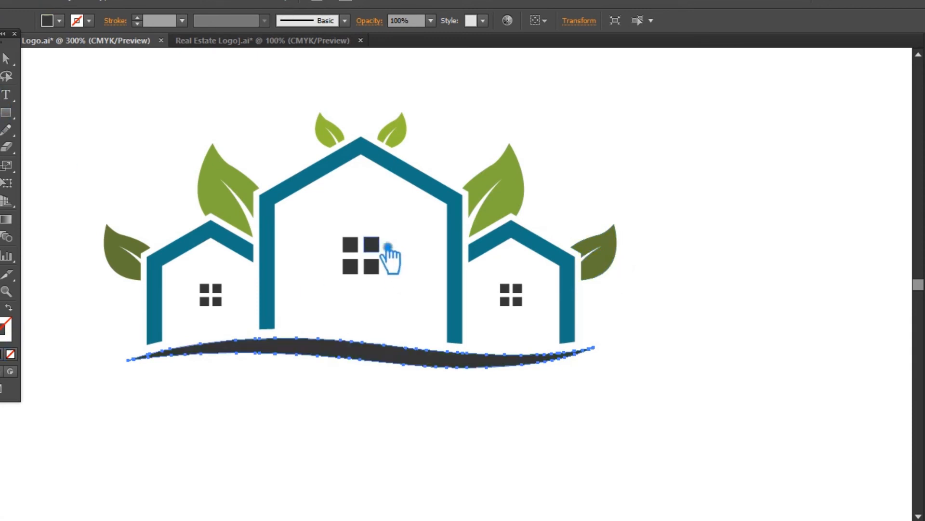
left_click(245, 182)
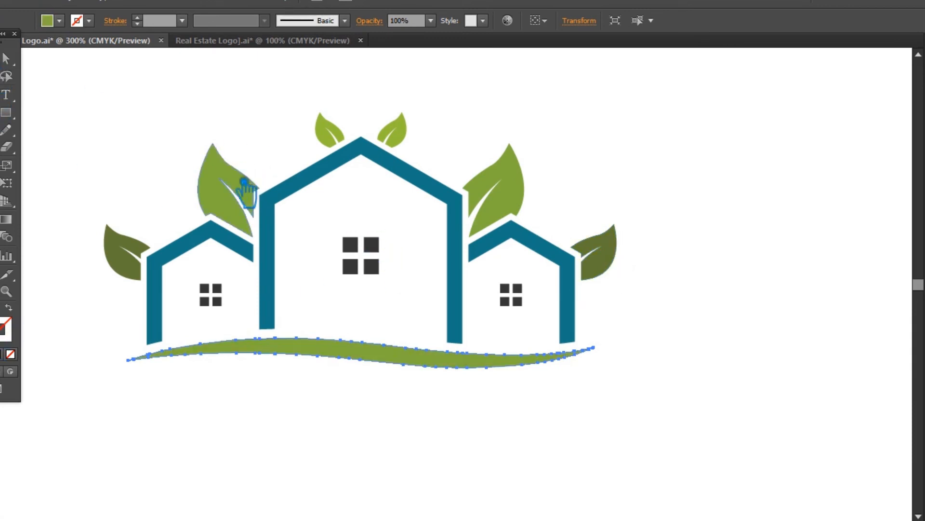
left_click(6, 58)
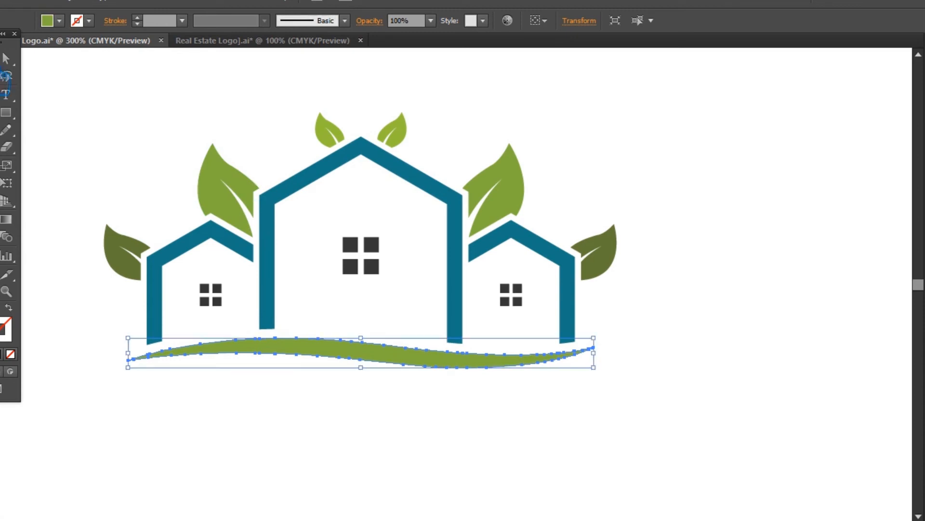
left_click(87, 117)
Recolour the curved ground line with the dark olive green sampled from the outermost leaf.
left_click(275, 352)
left_click(6, 275)
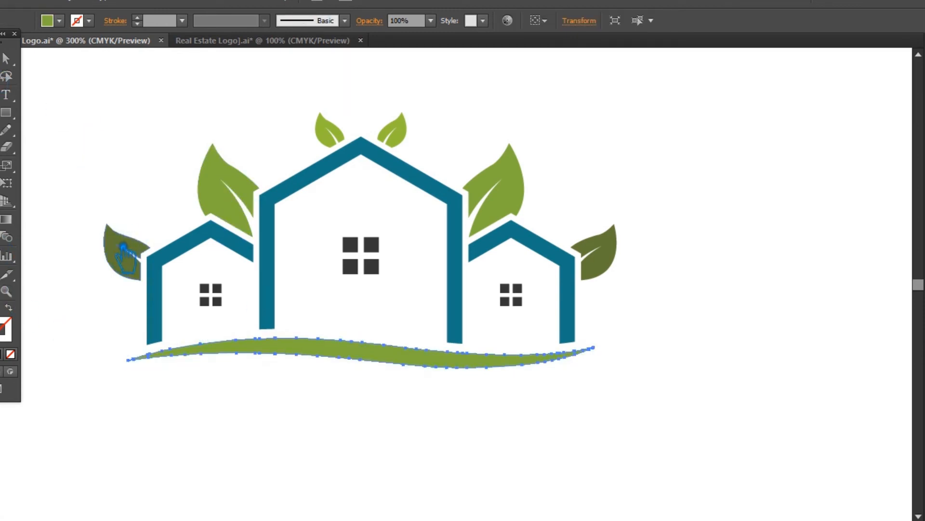
left_click(124, 248)
left_click(7, 58)
left_click(135, 123)
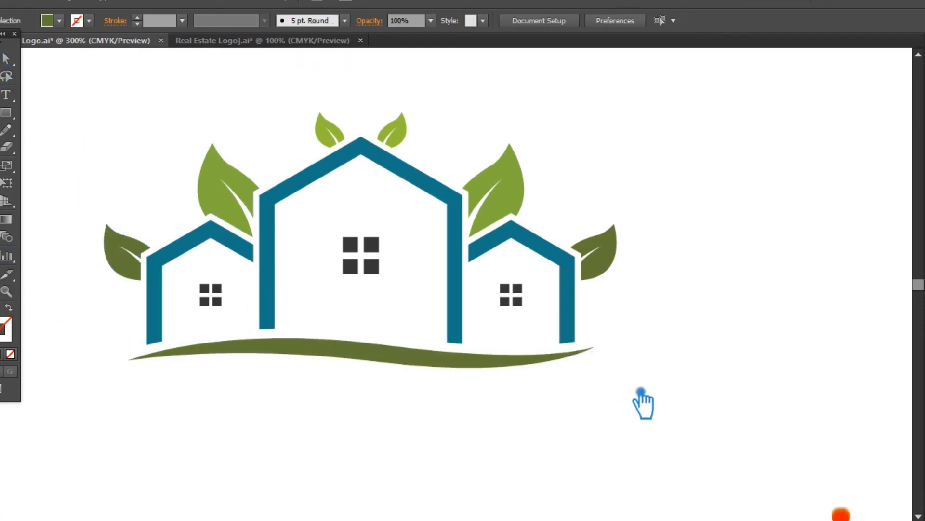
Save the file and fill the grouped house outlines with a darker teal.
key("ctrl+minus")
key("ctrl+s")
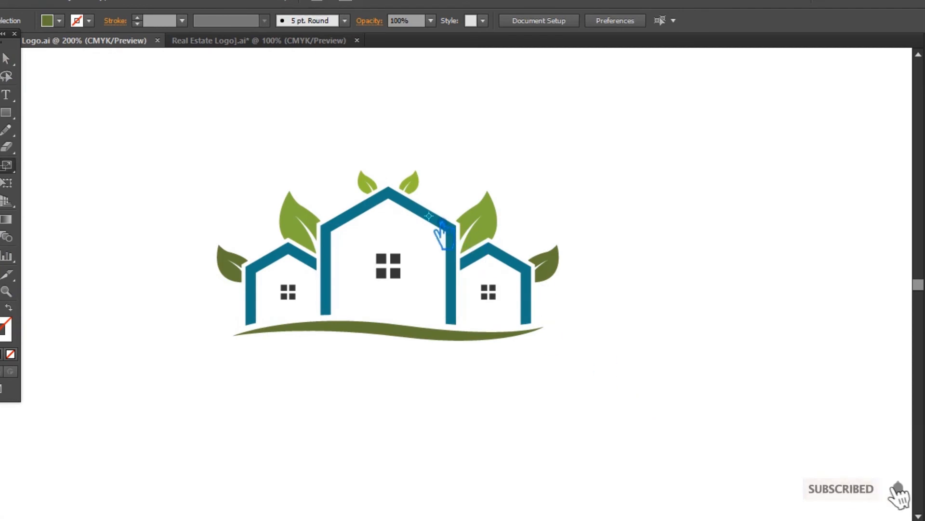
left_click(437, 220)
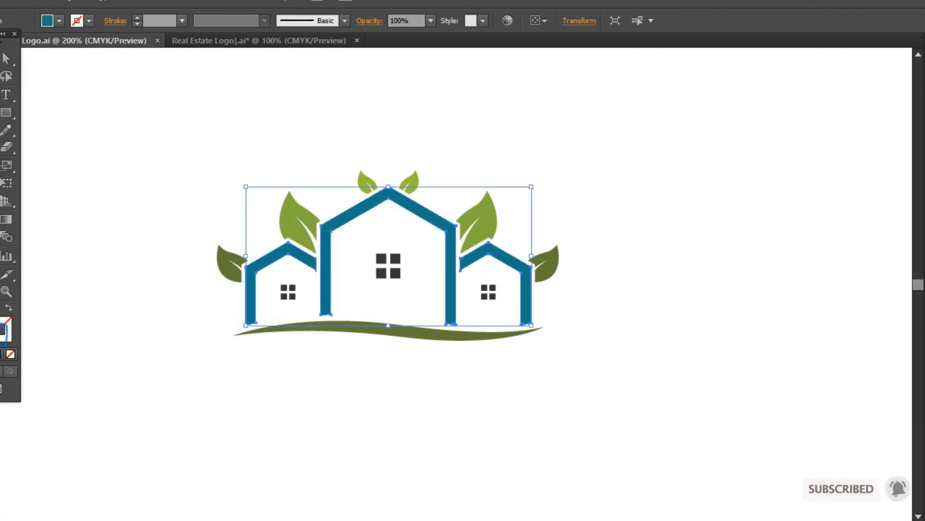
double_click(1, 321)
left_click(419, 211)
left_click(635, 106)
left_click(714, 176)
left_click_drag(632, 380, 143, 163)
left_click(145, 200)
left_click(383, 331)
left_click(0, 240)
left_click_drag(721, 417, 164, 144)
left_click(165, 165)
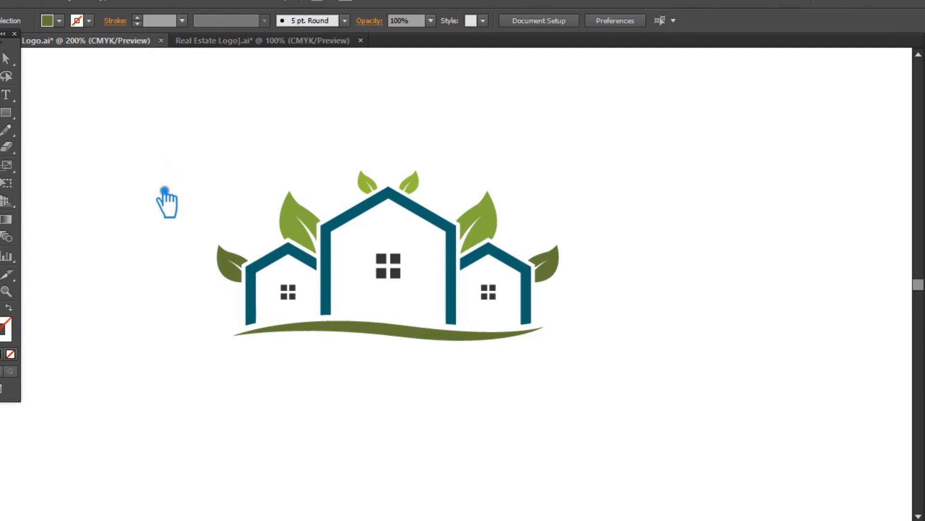
Add the text "Real Estate" at 36 pt beneath the curved ground line.
left_click(10, 95)
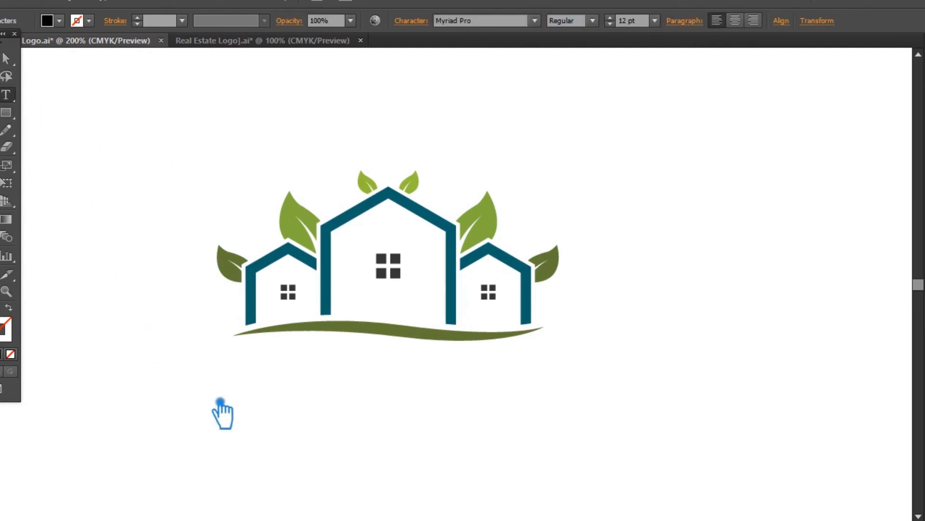
left_click(654, 20)
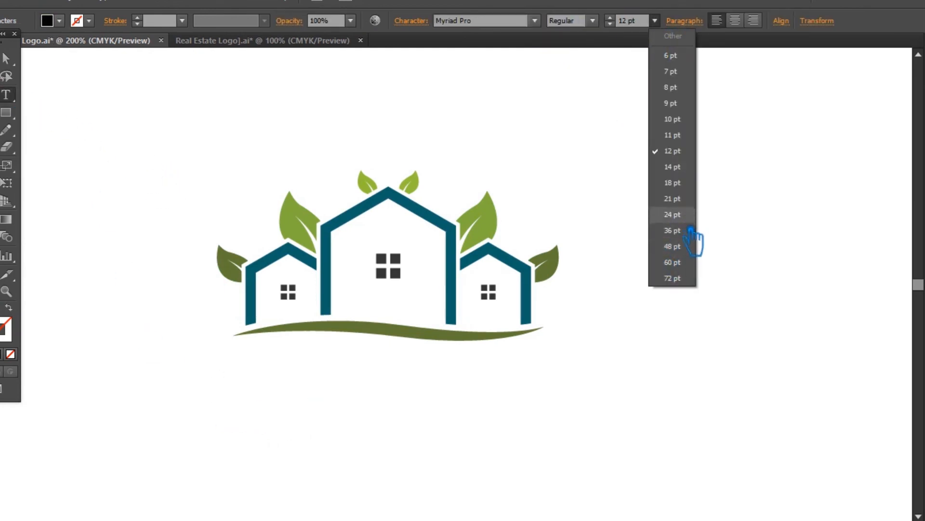
left_click(673, 230)
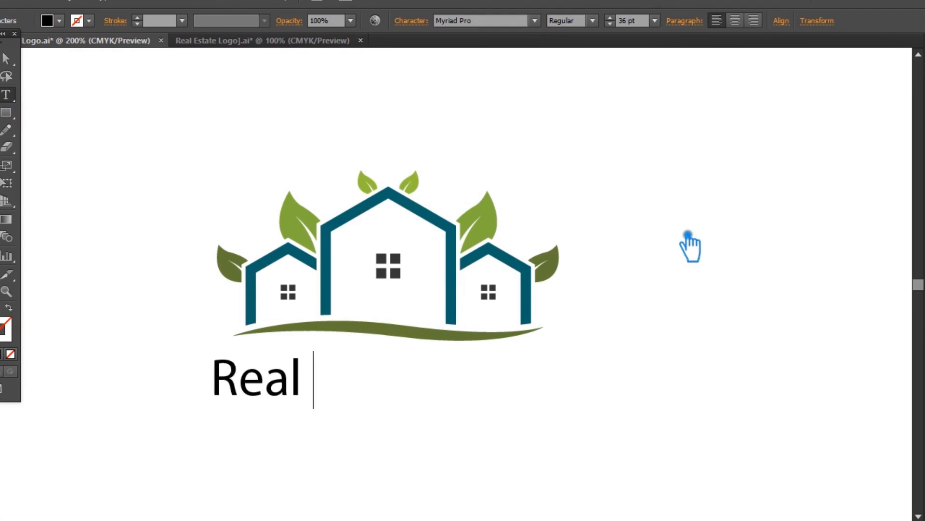
type("Real Estate")
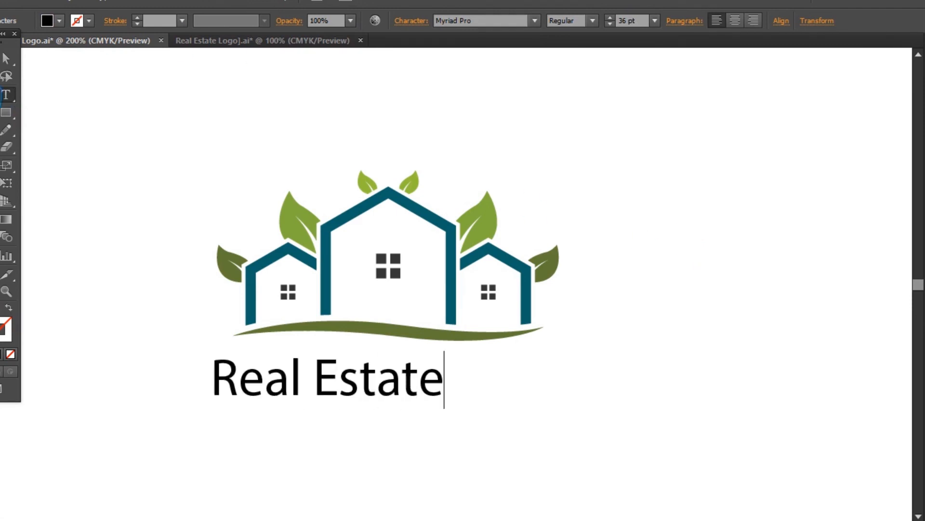
key("Escape")
Set the Real Estate text in Roboto Condensed Bold with All Caps.
left_click(482, 22)
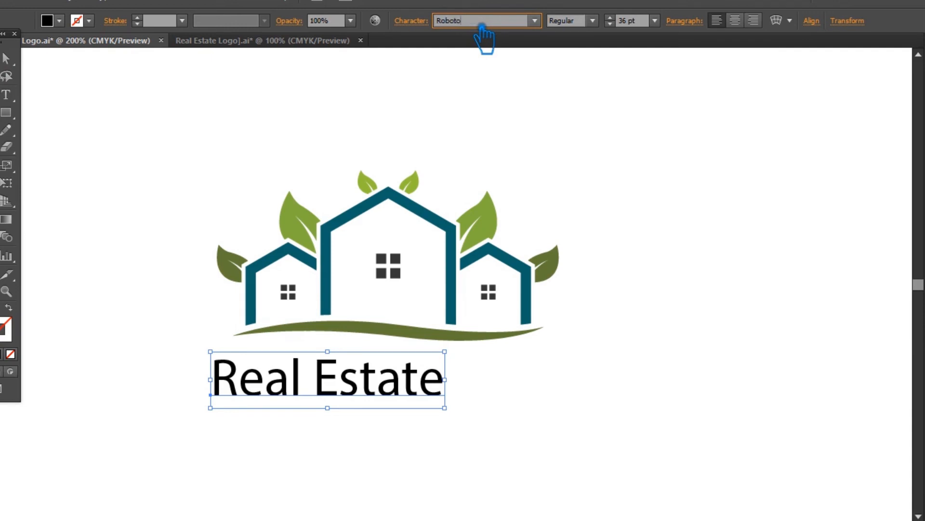
key("Return")
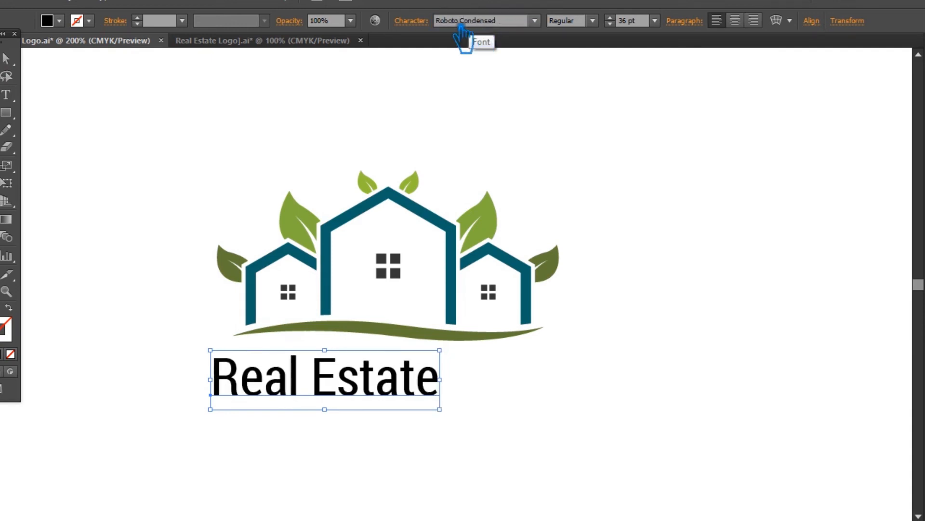
left_click(418, 22)
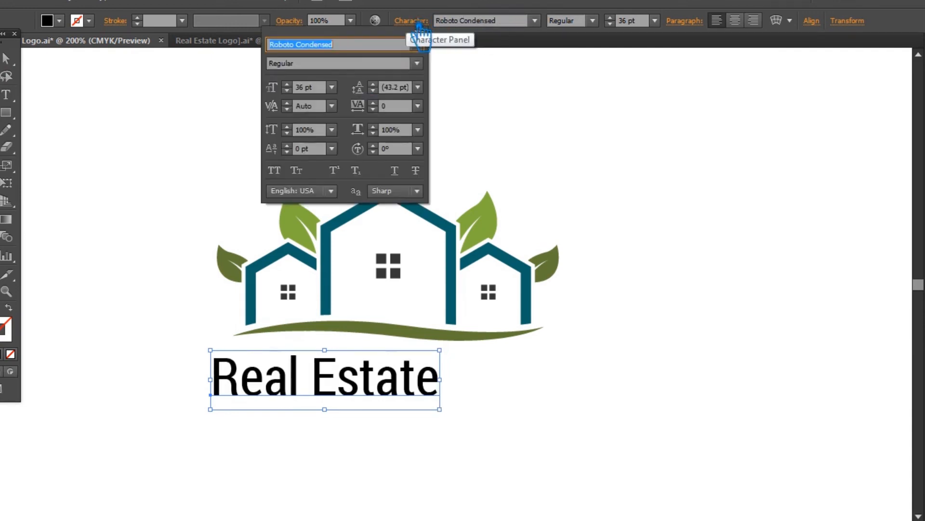
left_click(284, 178)
left_click(593, 20)
left_click(589, 99)
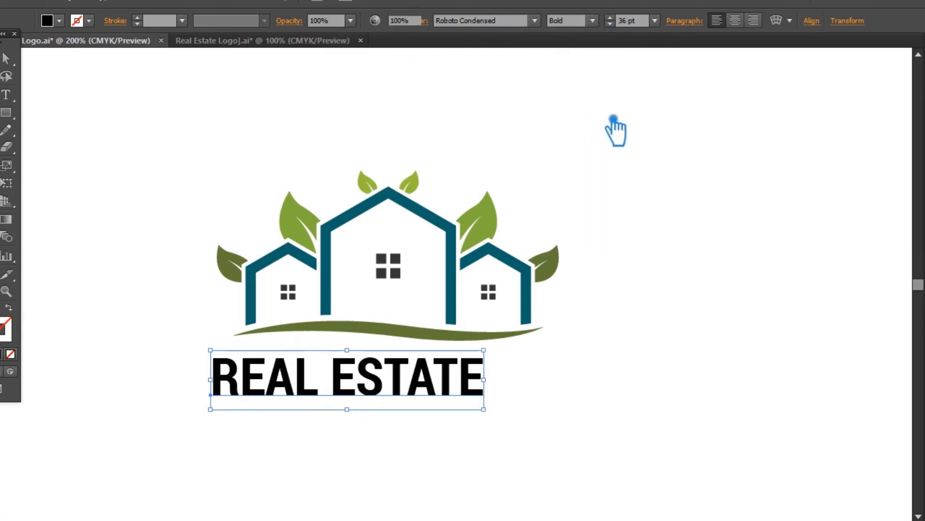
left_click(694, 240)
Set the REAL ESTATE text's tracking to 50 and its size to 40 pt, and reposition it beneath the houses.
left_click(455, 388)
left_click(433, 29)
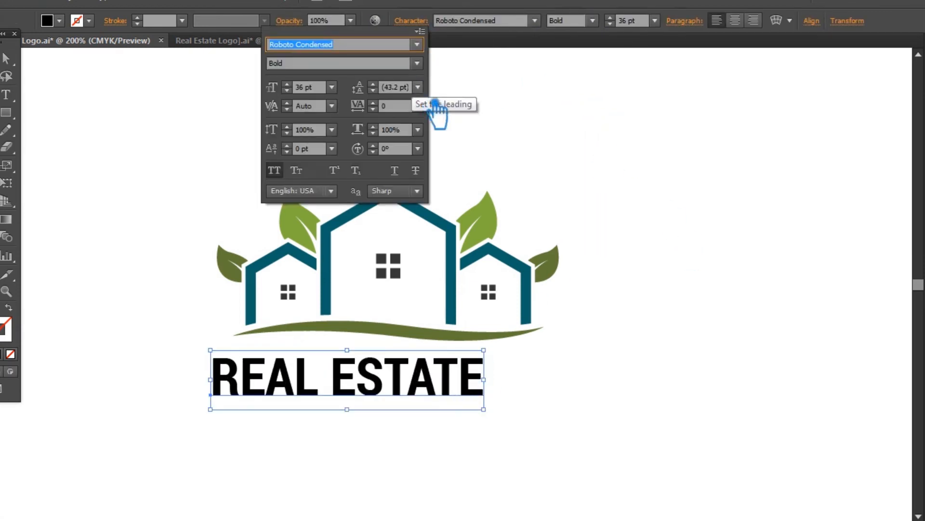
left_click(417, 106)
left_click(446, 299)
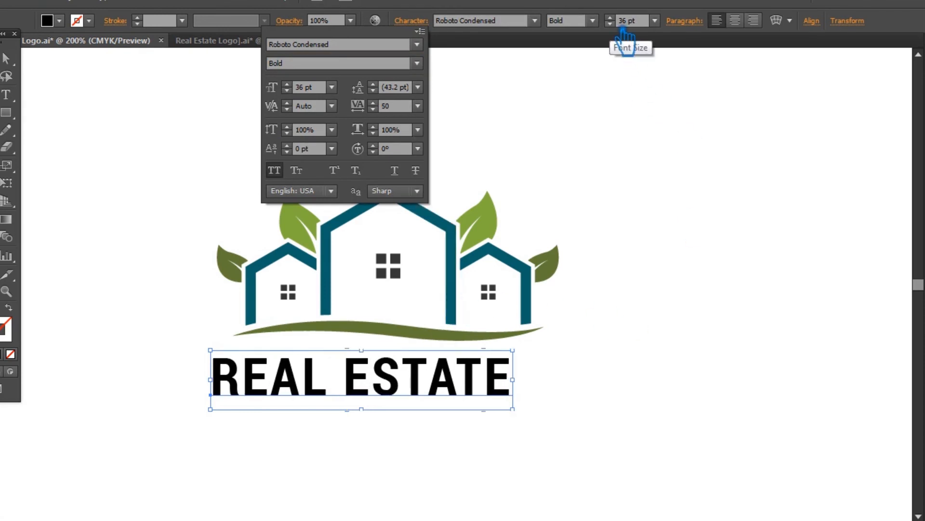
left_click(625, 22)
scroll(626, 22, "up", 4)
left_click(680, 322)
left_click_drag(490, 405, 506, 413)
left_click(646, 307)
Group and scale down the house artwork, and move the REAL ESTATE text up closer beneath it.
left_click_drag(595, 339, 212, 178)
key("ctrl+g")
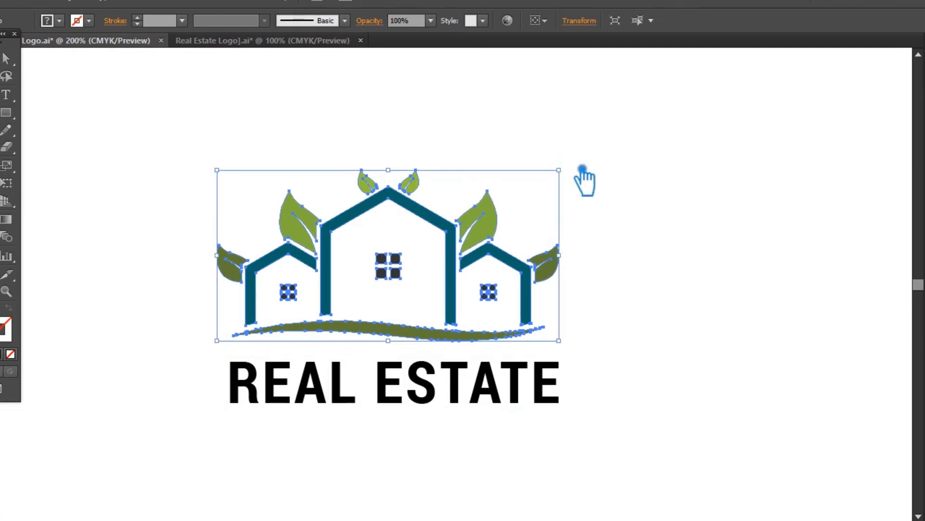
left_click_drag(572, 177, 539, 194)
left_click(602, 193)
left_click_drag(485, 381, 485, 366)
left_click(579, 335)
Change the REAL ESTATE text's font to Racon BasicBold.
left_click(497, 369)
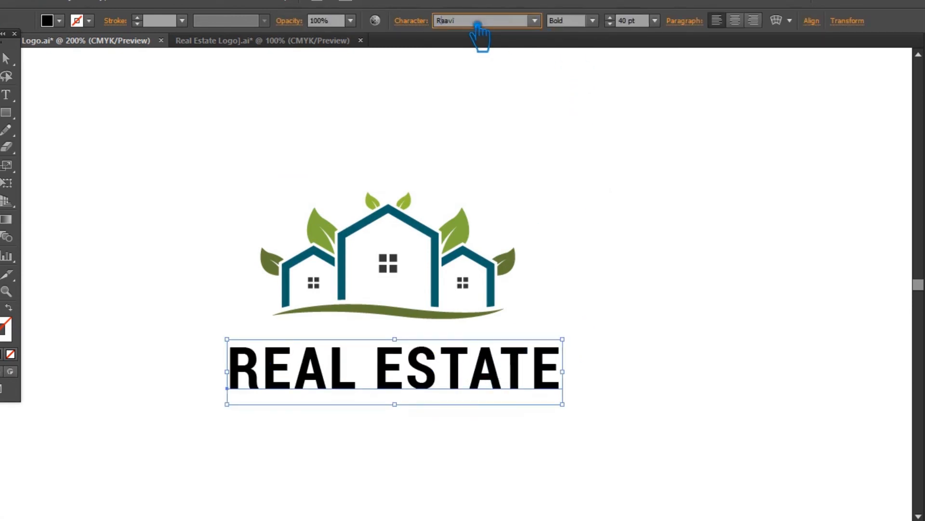
key("Return")
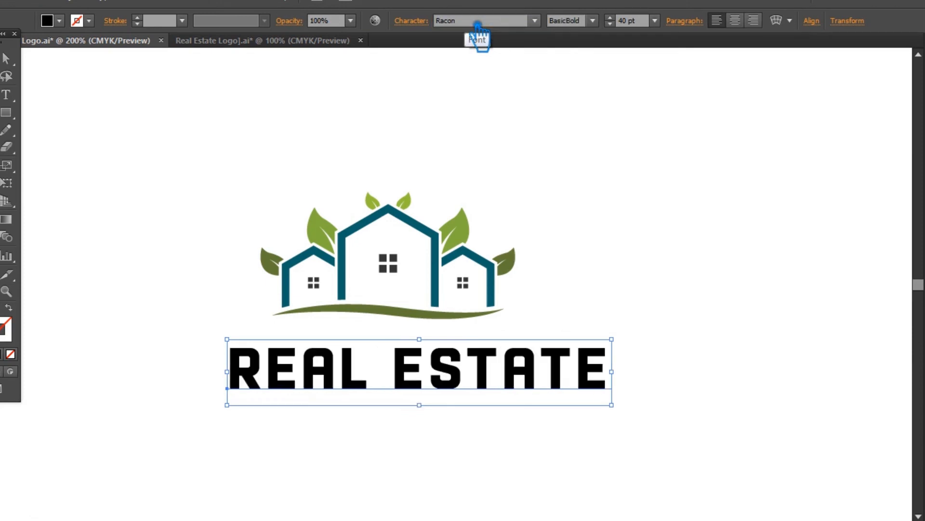
left_click(612, 231)
Align the house artwork and the REAL ESTATE text on their horizontal centres.
left_click_drag(654, 451, 234, 192)
left_click(457, 20)
left_click(644, 171)
Colour the word REAL with the dark olive green sampled from the outermost leaf.
left_click(424, 393)
left_click(8, 95)
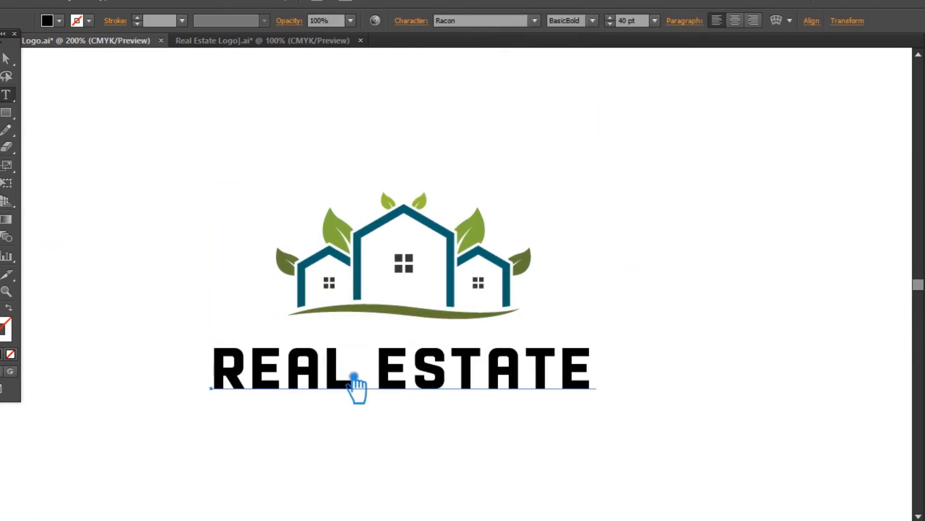
left_click_drag(355, 383, 237, 378)
left_click(7, 275)
left_click(288, 264)
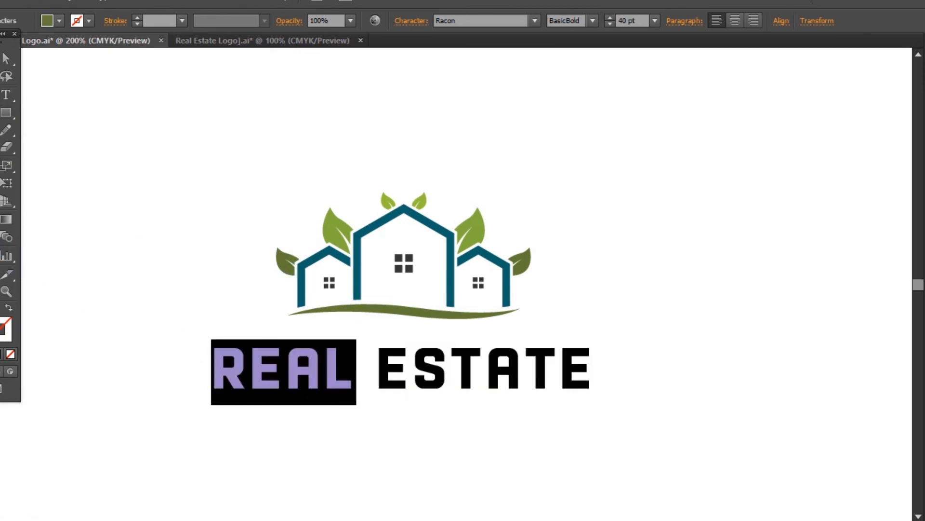
key("ctrl+shift+a")
Colour the word ESTATE with the dark teal sampled from the house outline.
left_click_drag(395, 386, 622, 392)
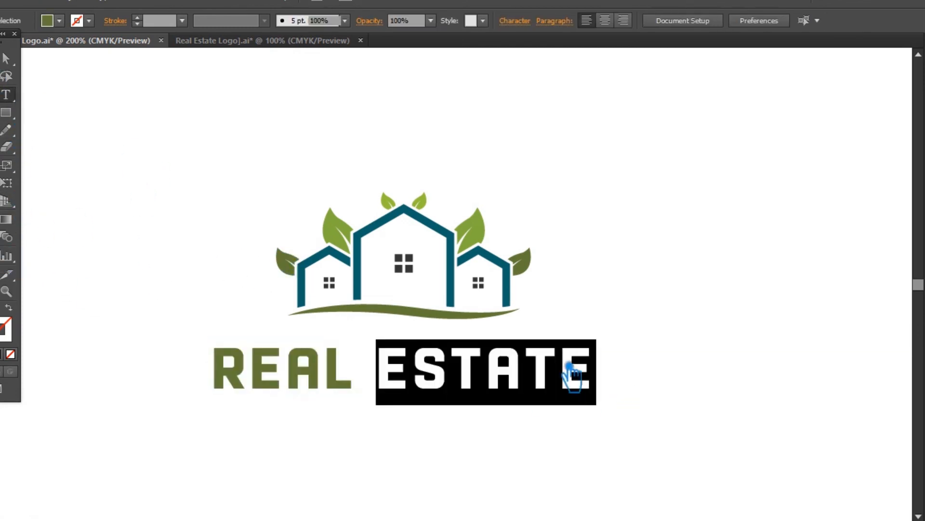
left_click(7, 275)
left_click(368, 277)
key("ctrl+shift+a")
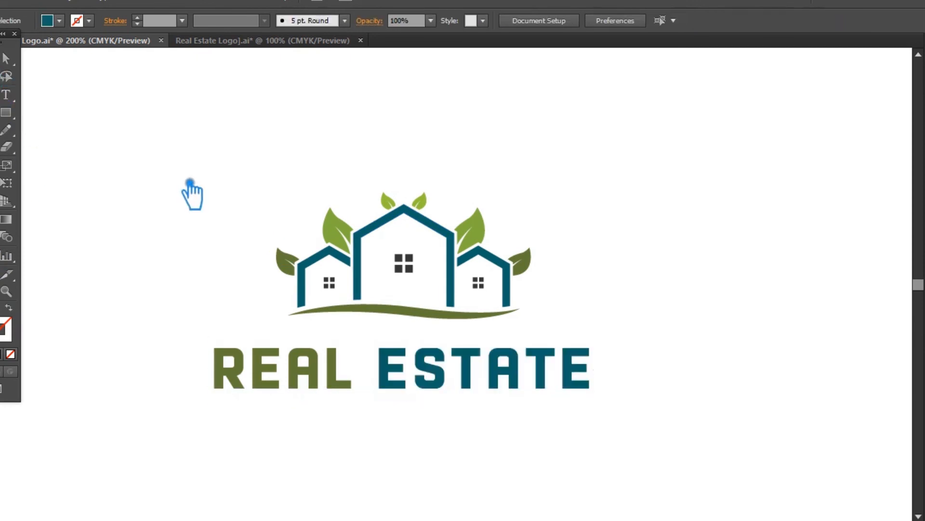
Add the text "TAGLINE GOES HERE" below REAL ESTATE in Racon Basic at 10 pt.
left_click(15, 99)
left_click(259, 439)
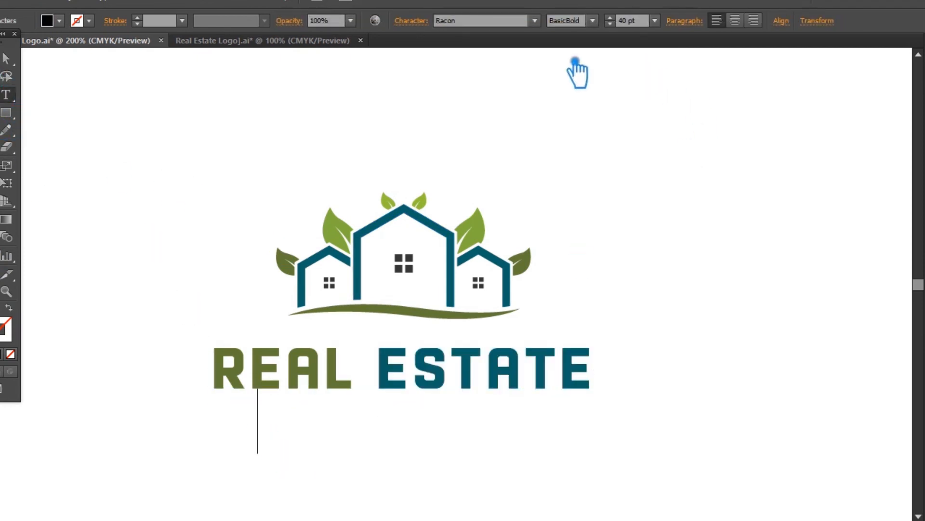
left_click(592, 21)
left_click(603, 35)
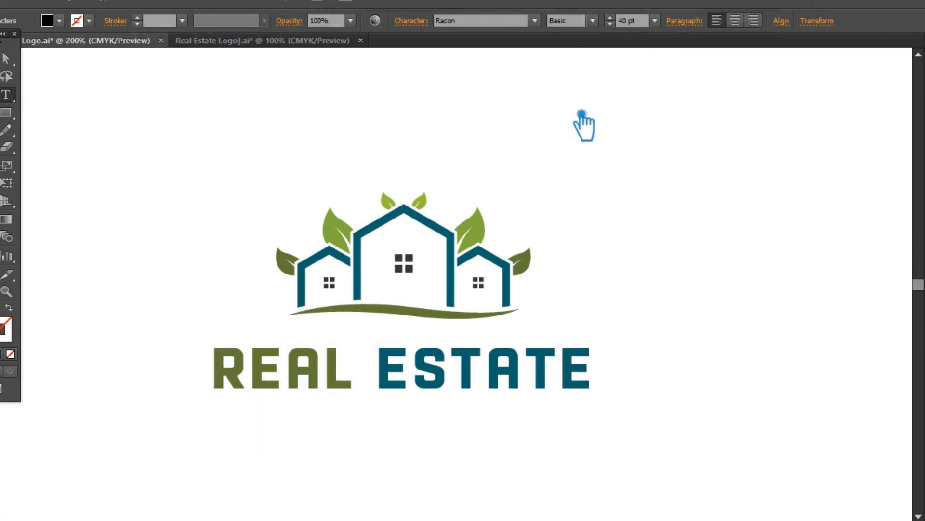
left_click(655, 20)
left_click(675, 121)
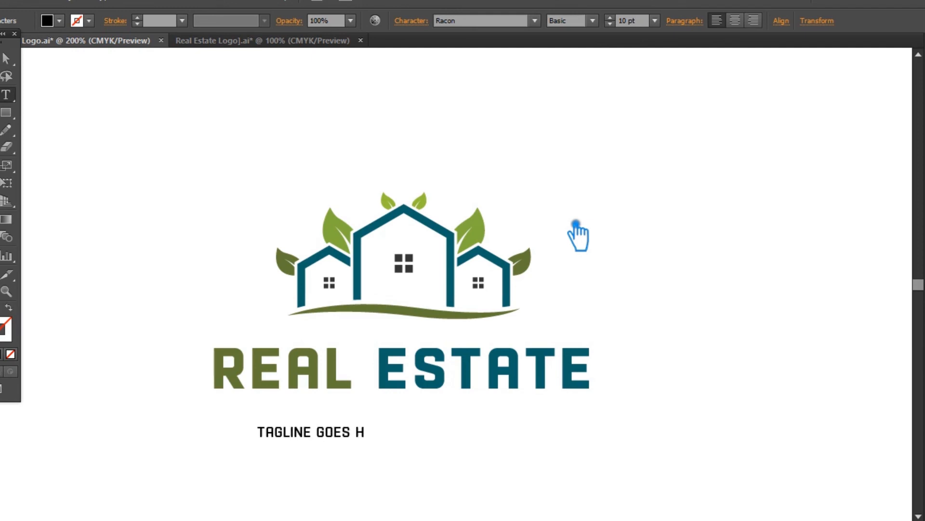
left_click(9, 57)
Move the tagline up close beneath REAL ESTATE and set its tracking to 200.
left_click_drag(384, 436, 446, 415)
left_click(417, 30)
left_click(417, 106)
left_click(442, 341)
Widen the tagline's letter tracking further so it spans more of the REAL ESTATE width.
left_click(393, 107)
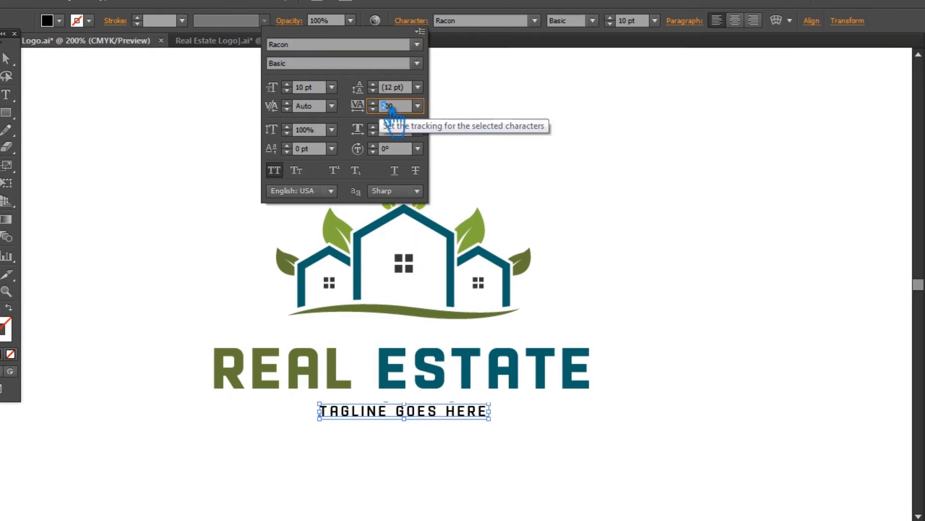
key("Return")
left_click(6, 94)
left_click_drag(552, 411, 584, 424)
left_click(419, 26)
left_click(417, 106)
left_click(447, 191)
left_click(5, 58)
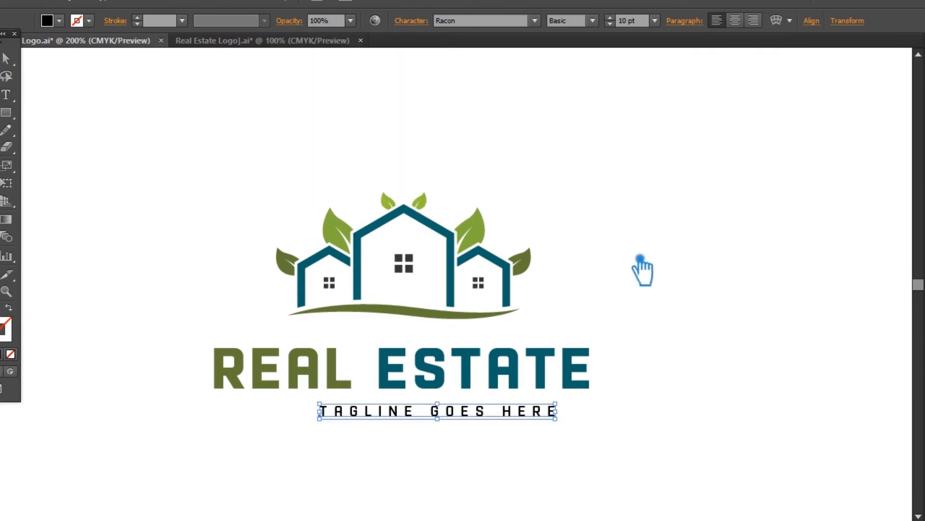
Align the house artwork, REAL ESTATE text and tagline on their horizontal centres.
left_click(641, 418)
left_click_drag(667, 436, 269, 141)
left_click(452, 21)
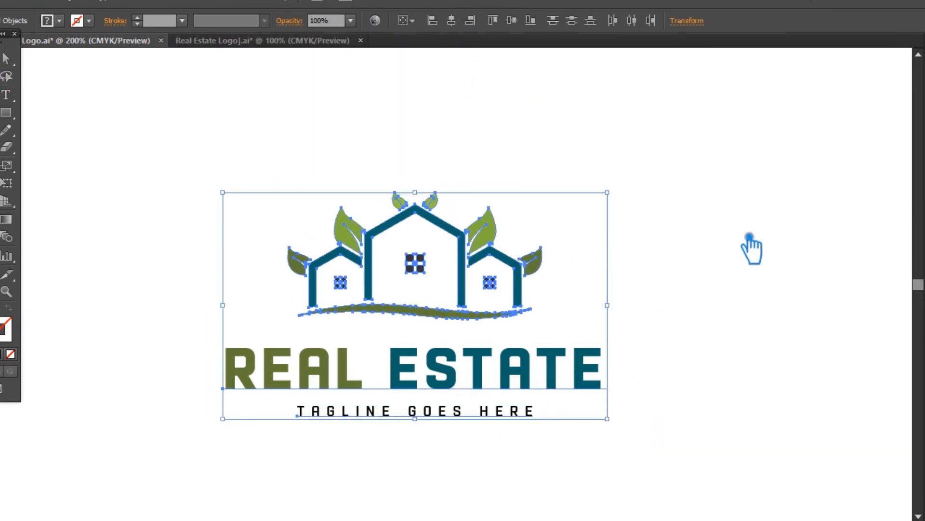
left_click(717, 291)
Recolour the tagline with the dark grey sampled from the windows and save the file.
left_click(380, 413)
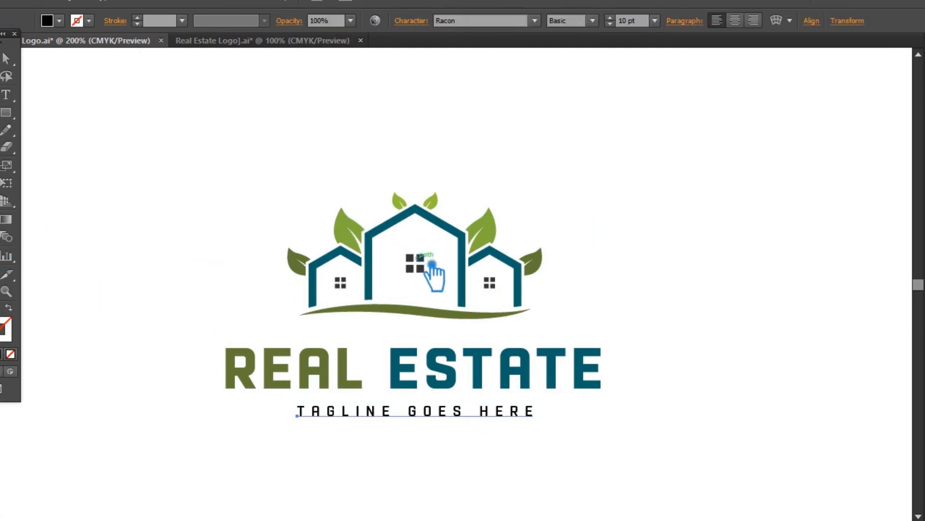
left_click(169, 110)
left_click_drag(620, 437, 168, 170)
left_click(713, 311)
left_click_drag(680, 371, 689, 333)
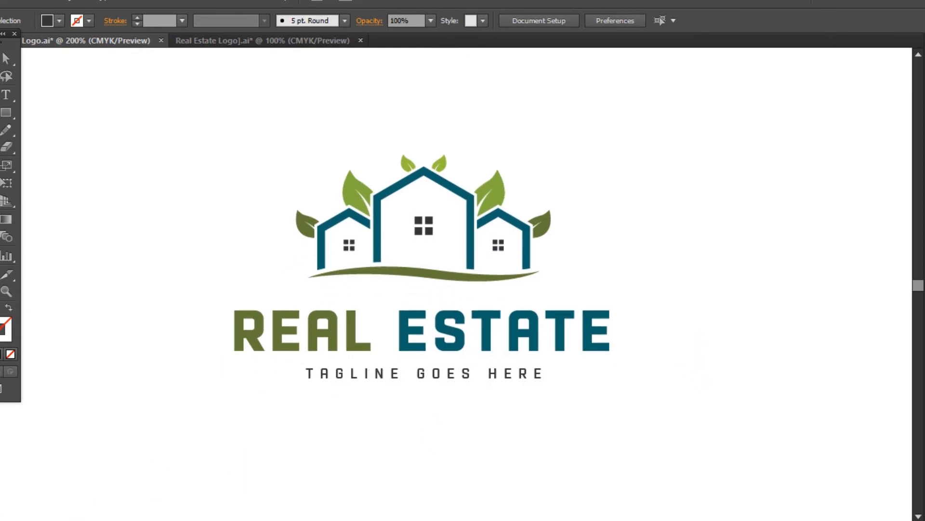
key("ctrl+plus")
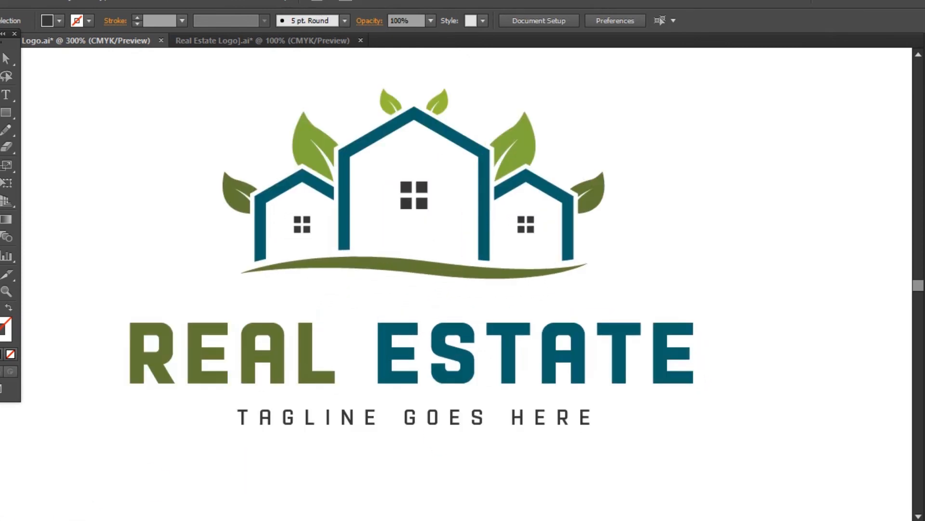
left_click_drag(805, 268, 820, 285)
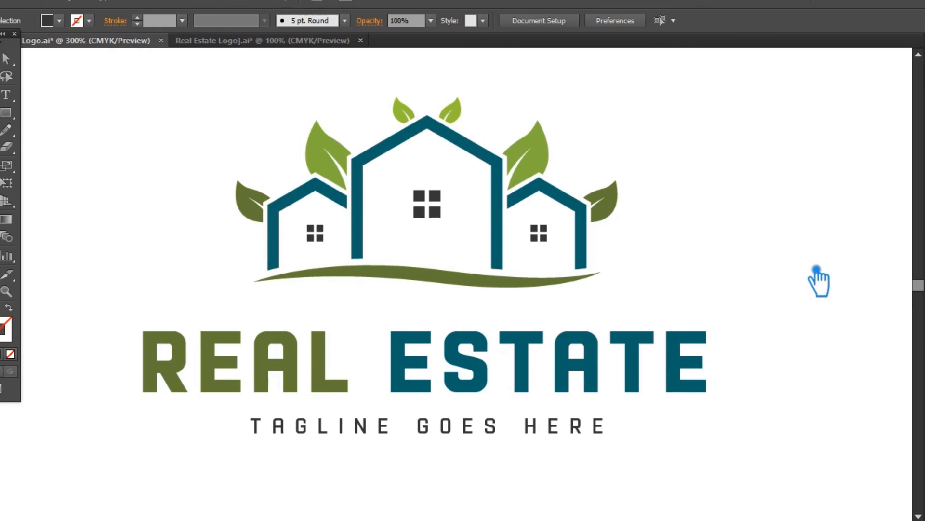
key("ctrl+s")
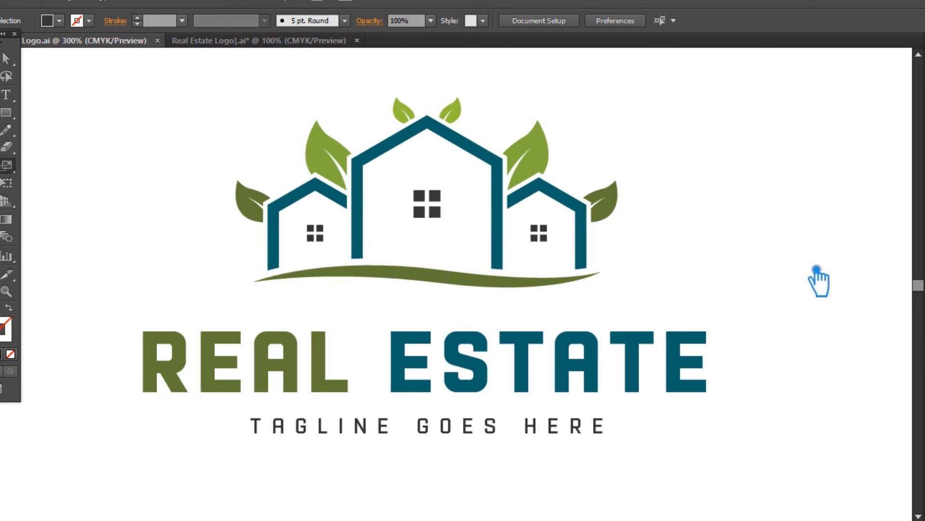